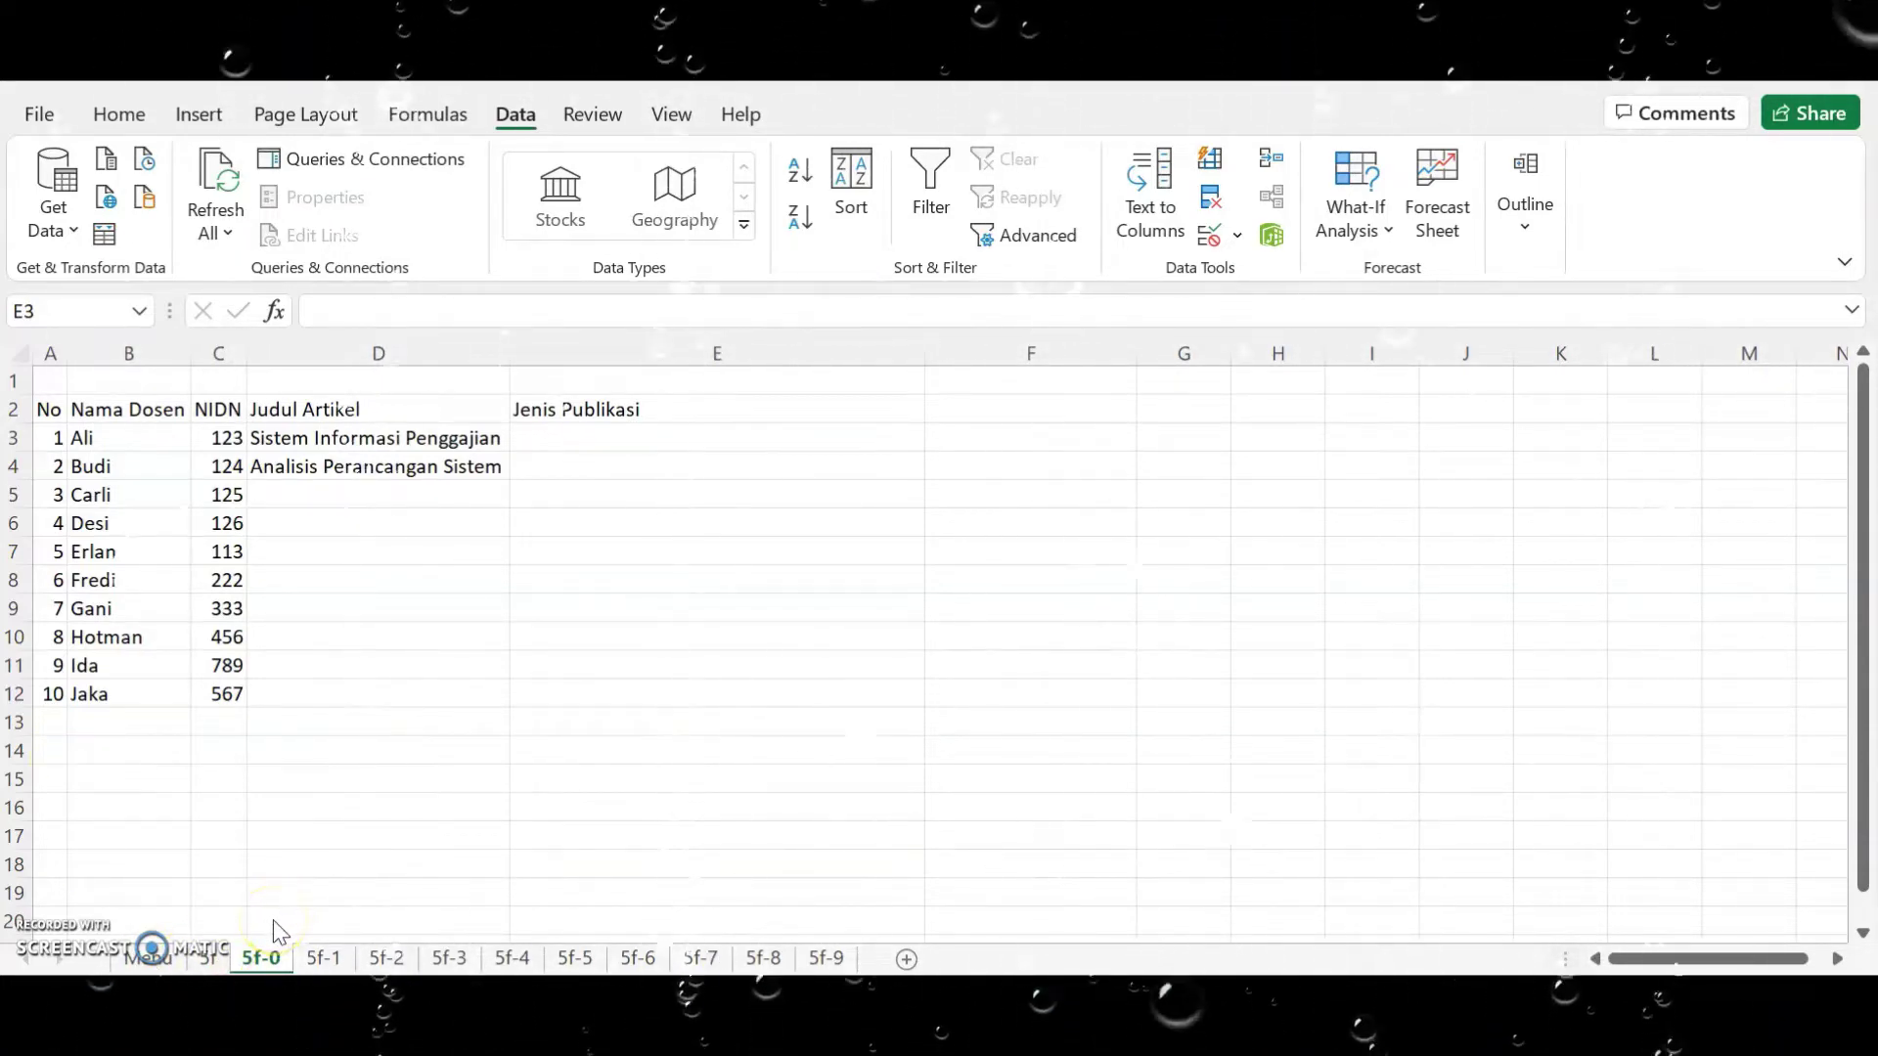
On sheet 5f-0, look over the lecturer table, its No column and empty article-title cells.
{"action": "left_click", "coordinate": [261, 958]}
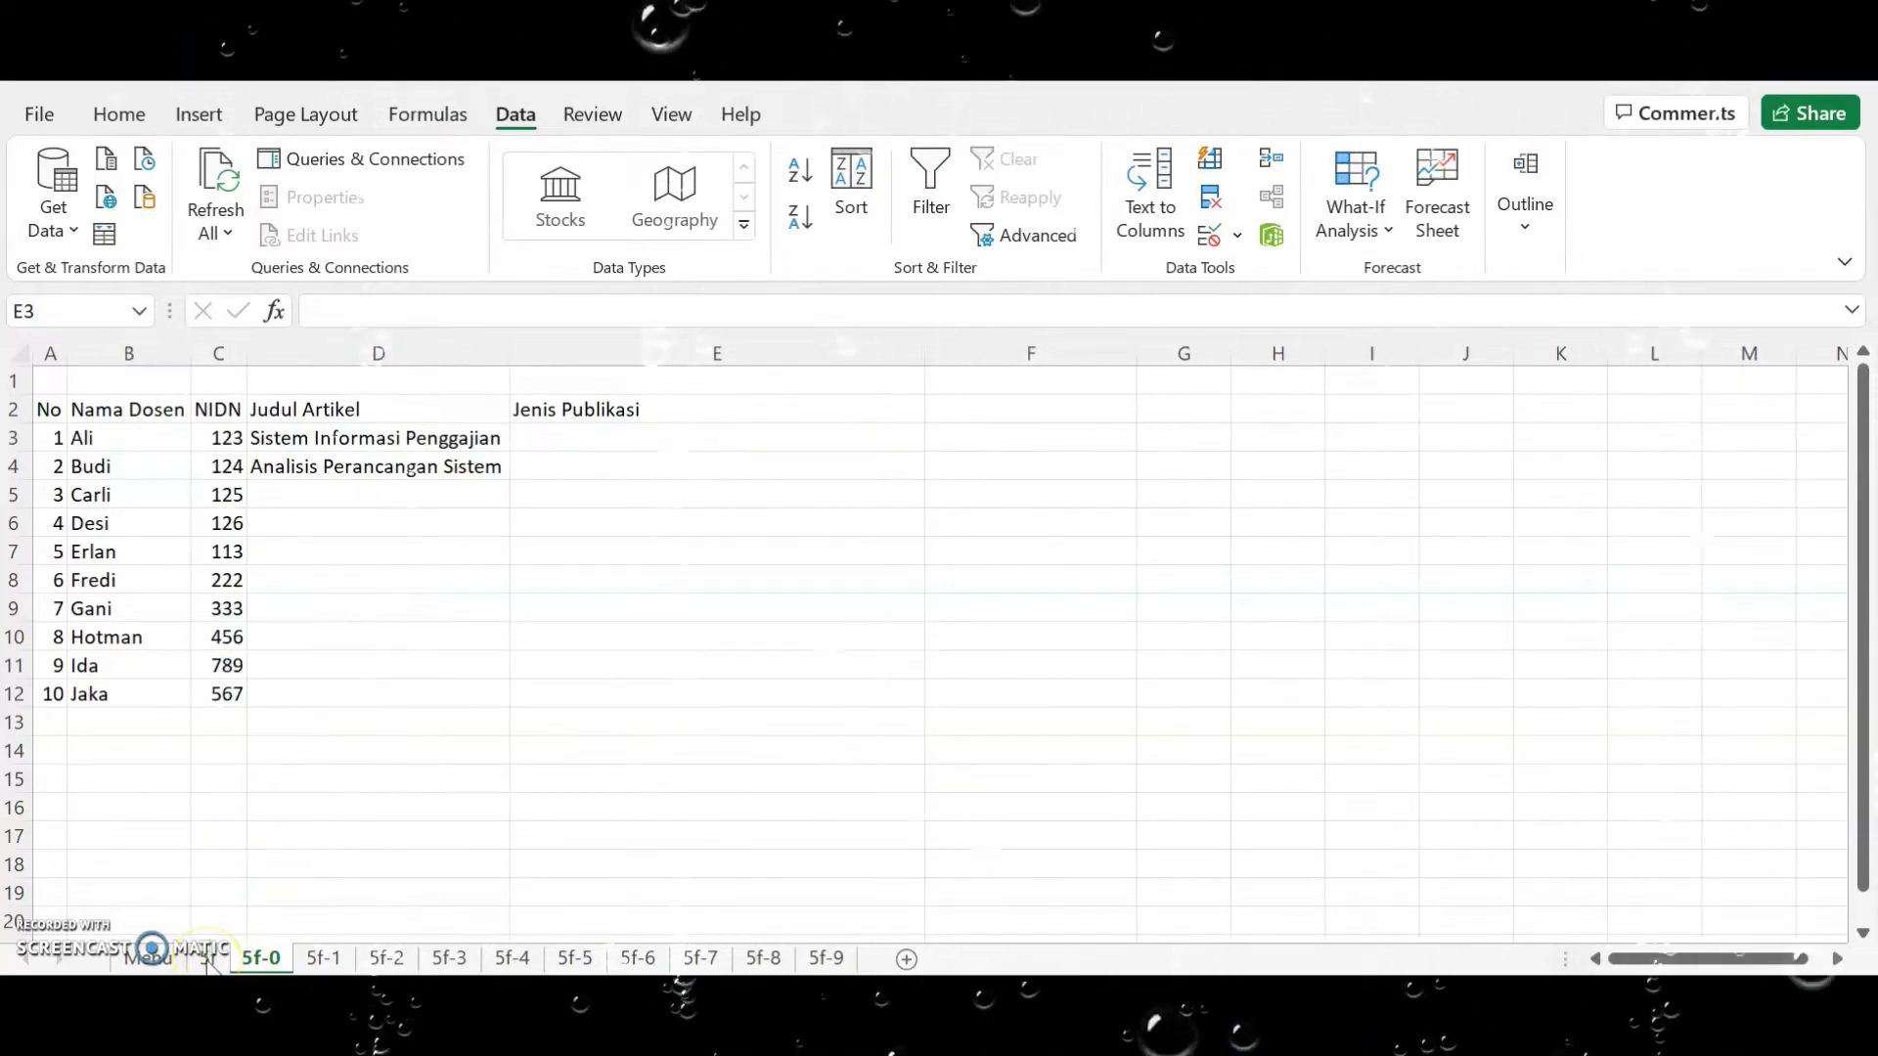
{"action": "left_click", "coordinate": [377, 494]}
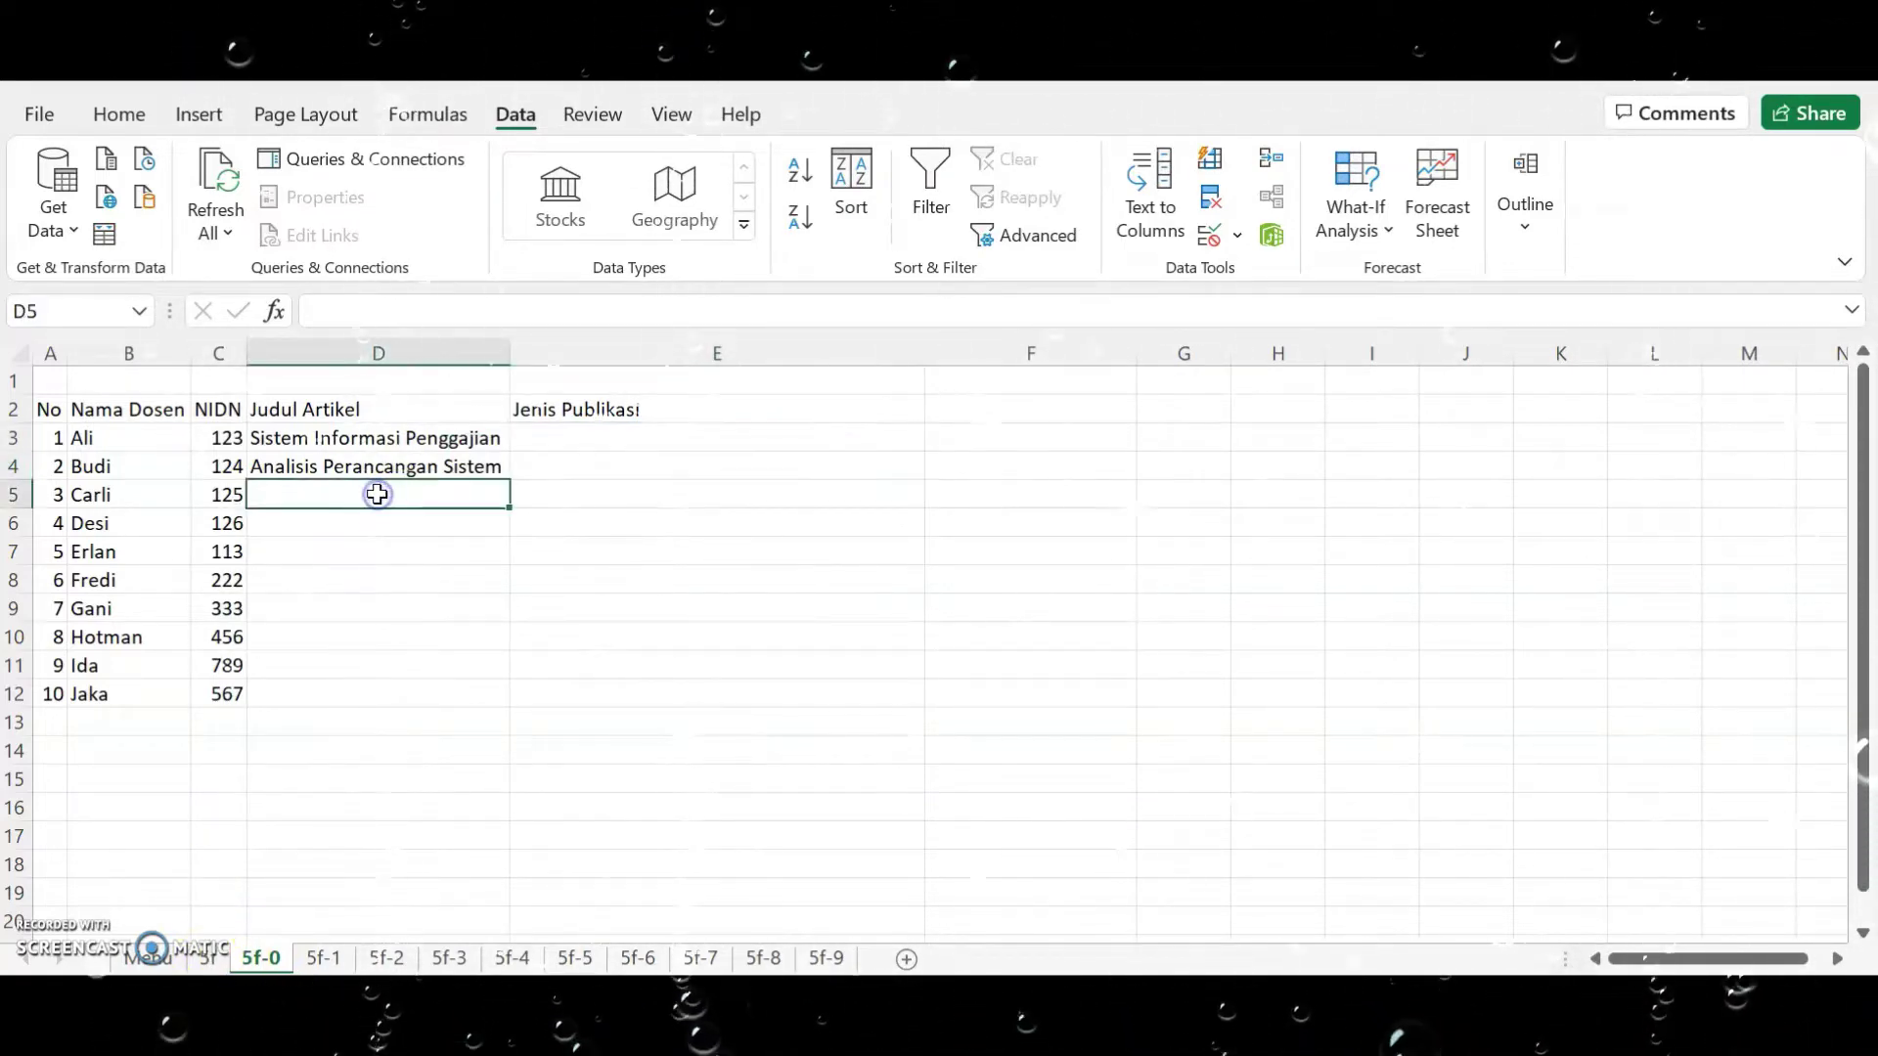
{"action": "mouse_move", "coordinate": [44, 409]}
{"action": "left_mouse_down"}
{"action": "mouse_move", "coordinate": [759, 641]}
{"action": "mouse_move", "coordinate": [764, 689]}
{"action": "left_mouse_up"}
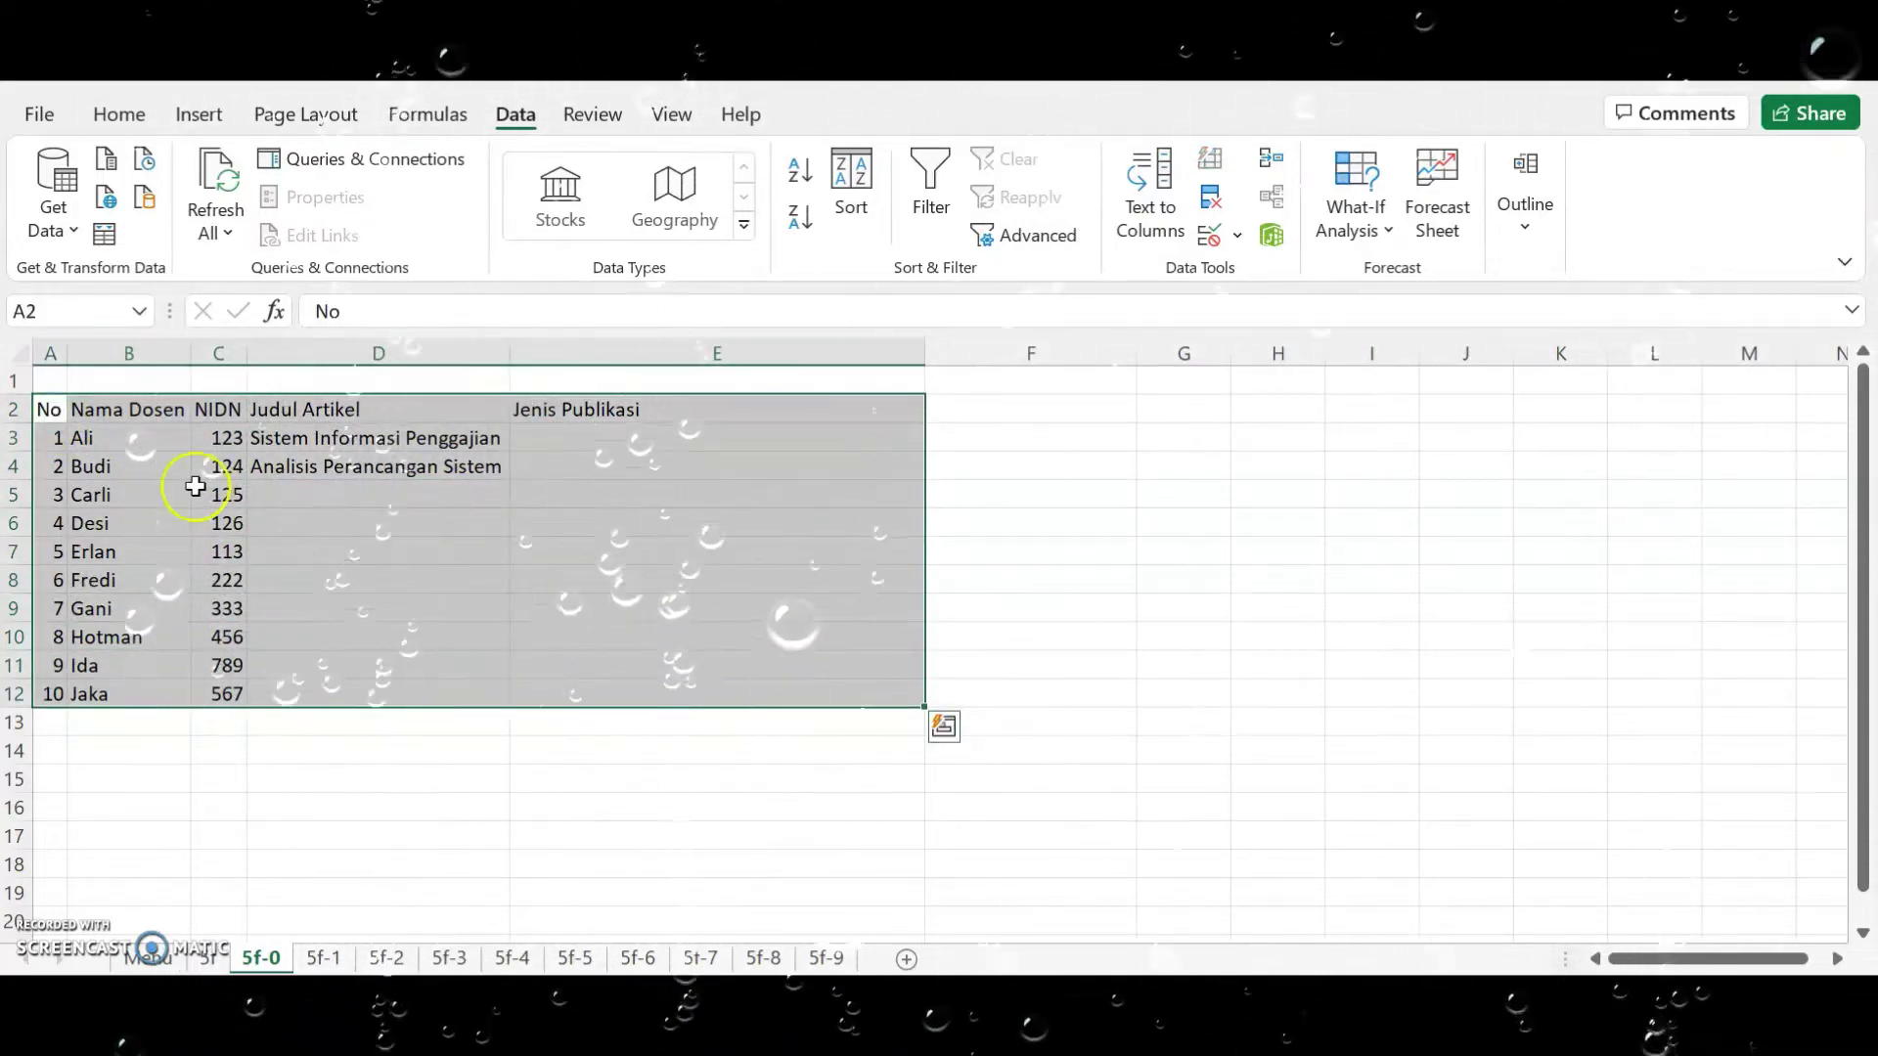
{"action": "left_click", "coordinate": [98, 409]}
{"action": "left_click", "coordinate": [52, 405]}
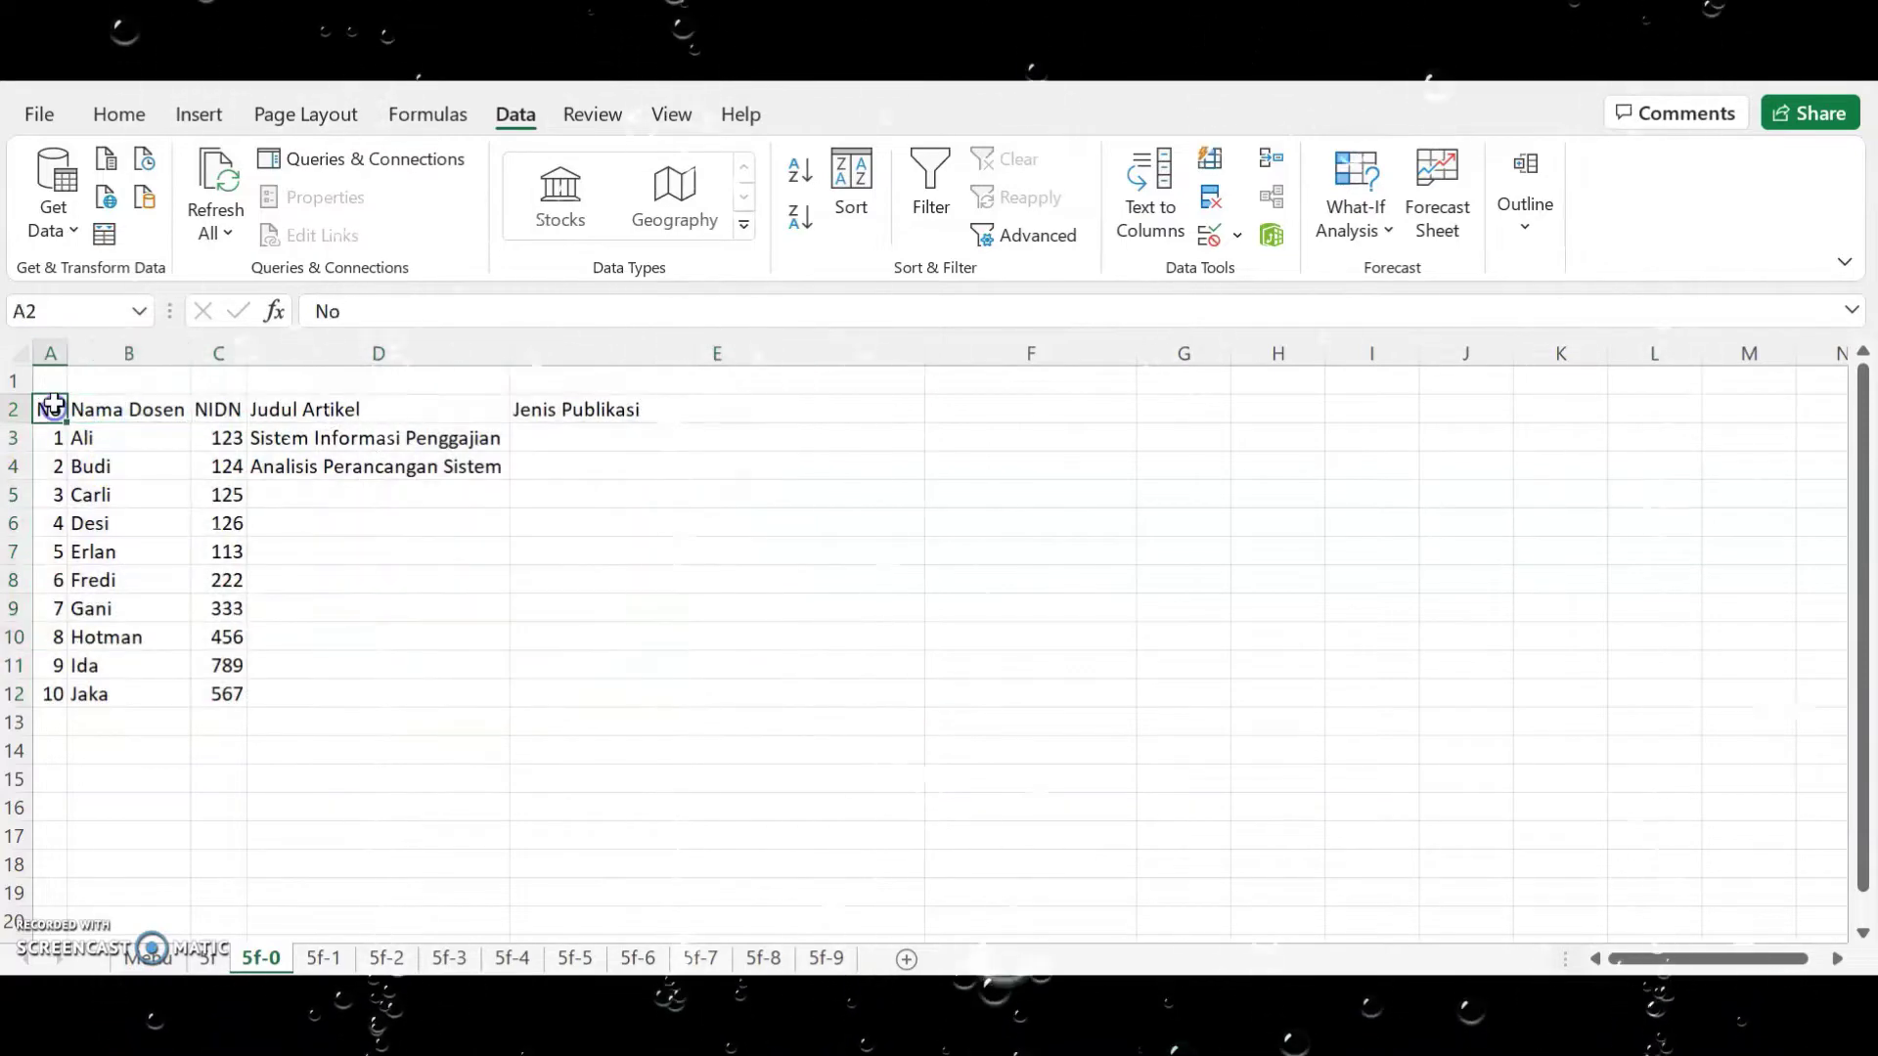
{"action": "left_click", "coordinate": [49, 352]}
{"action": "left_click", "coordinate": [39, 411]}
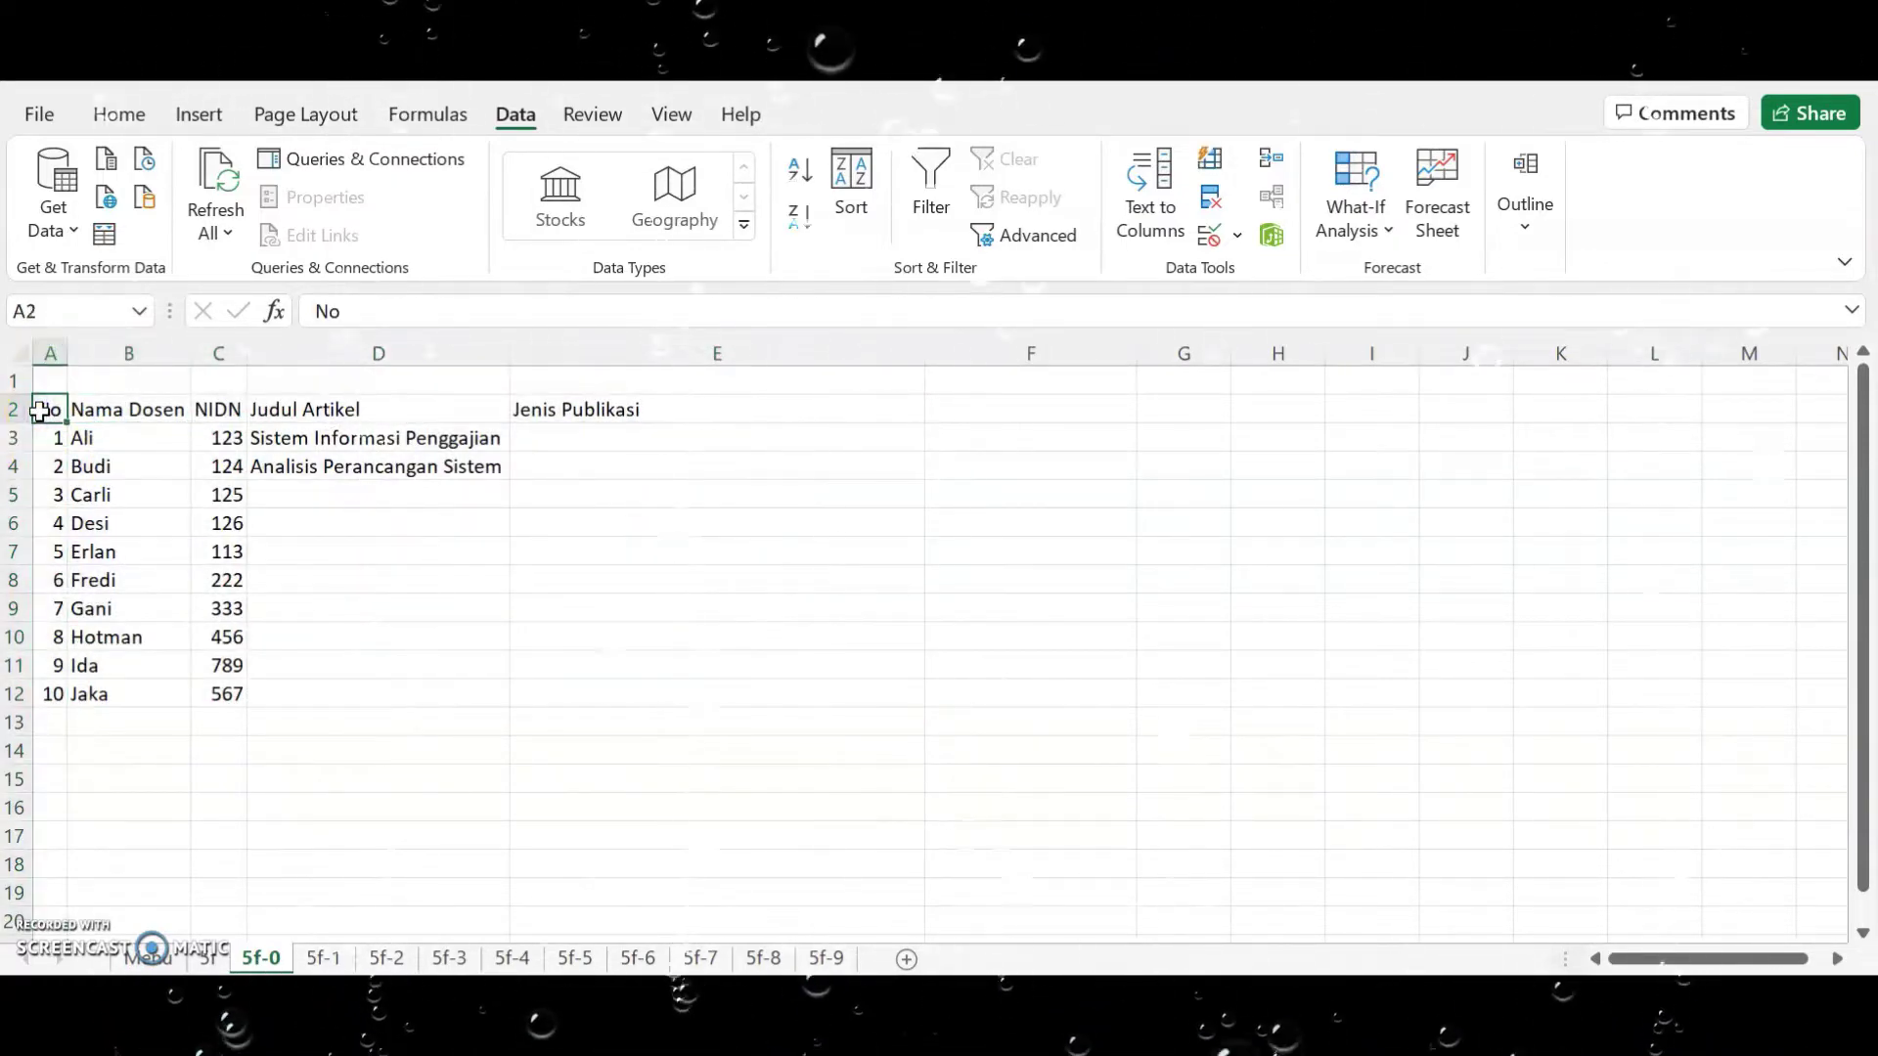
Step through the lecturer names down to the last one in row 12.
{"action": "left_click", "coordinate": [142, 408]}
{"action": "left_click", "coordinate": [127, 441]}
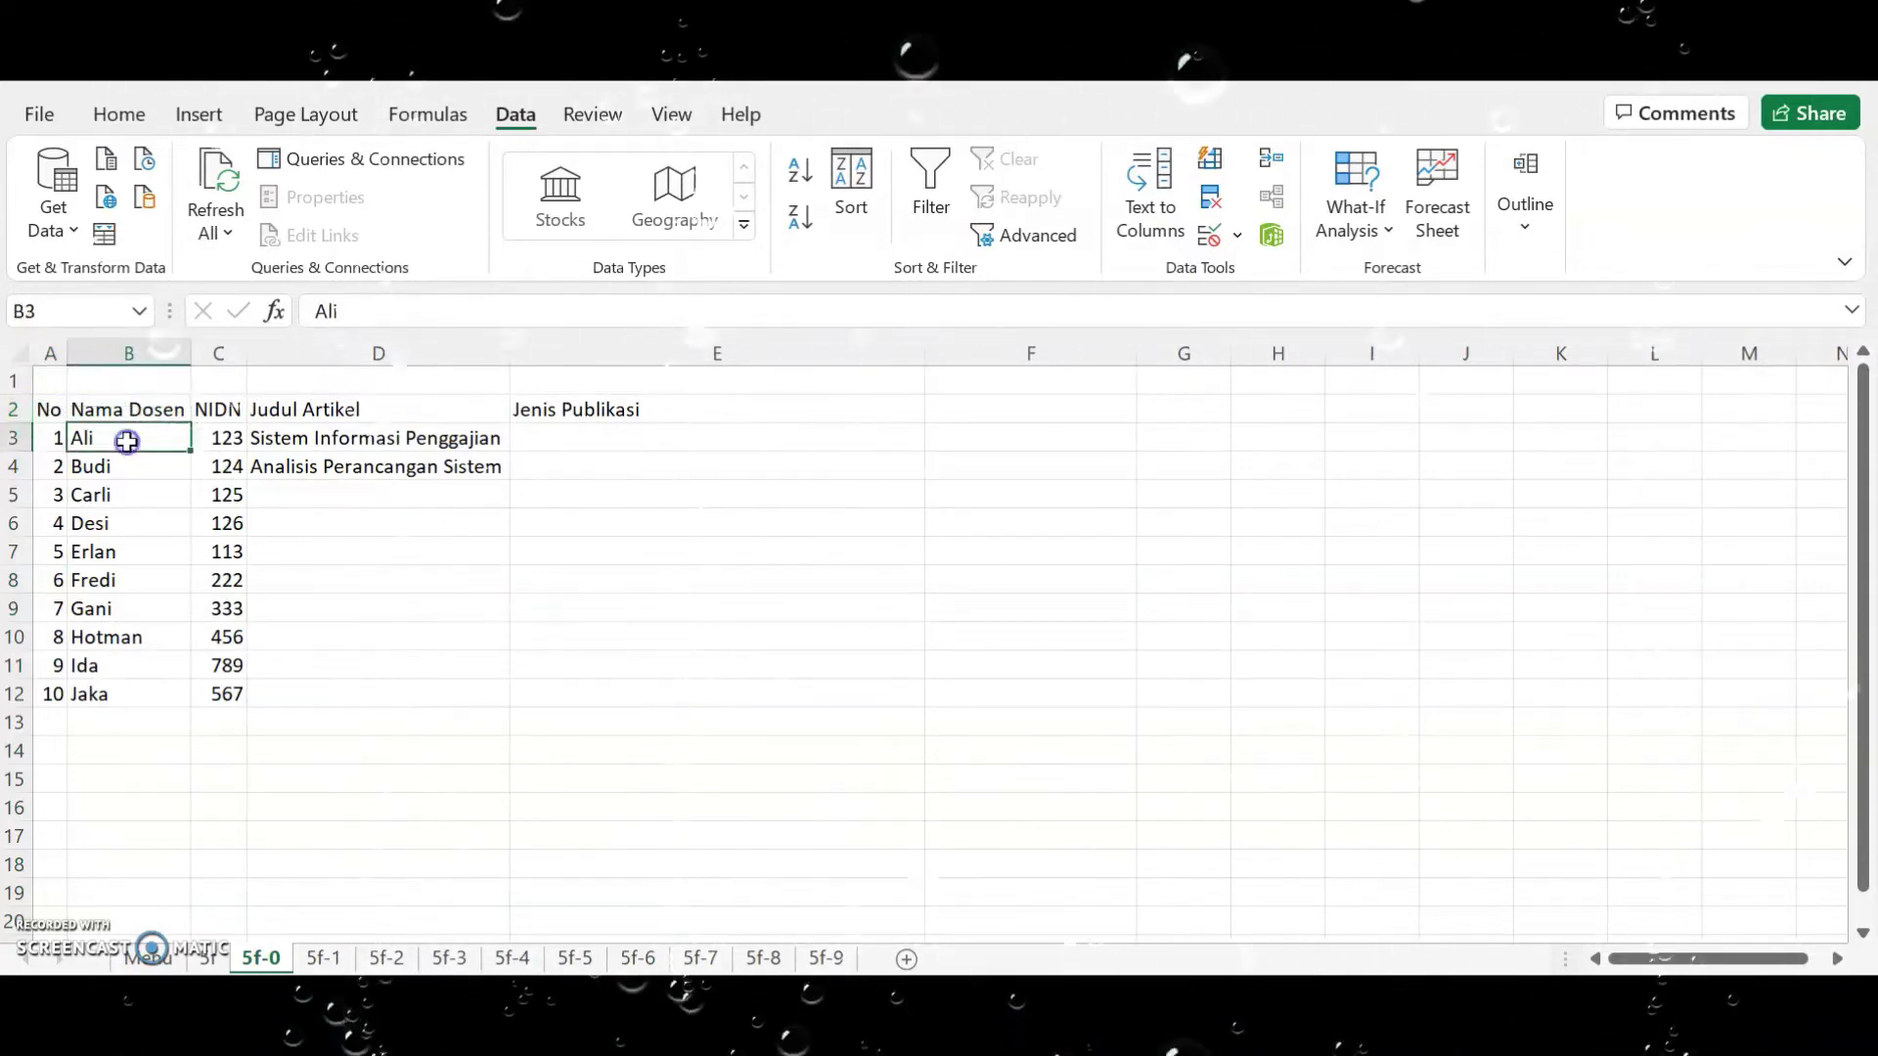
{"action": "left_click", "coordinate": [130, 466]}
{"action": "left_click", "coordinate": [133, 495]}
{"action": "left_click", "coordinate": [136, 524]}
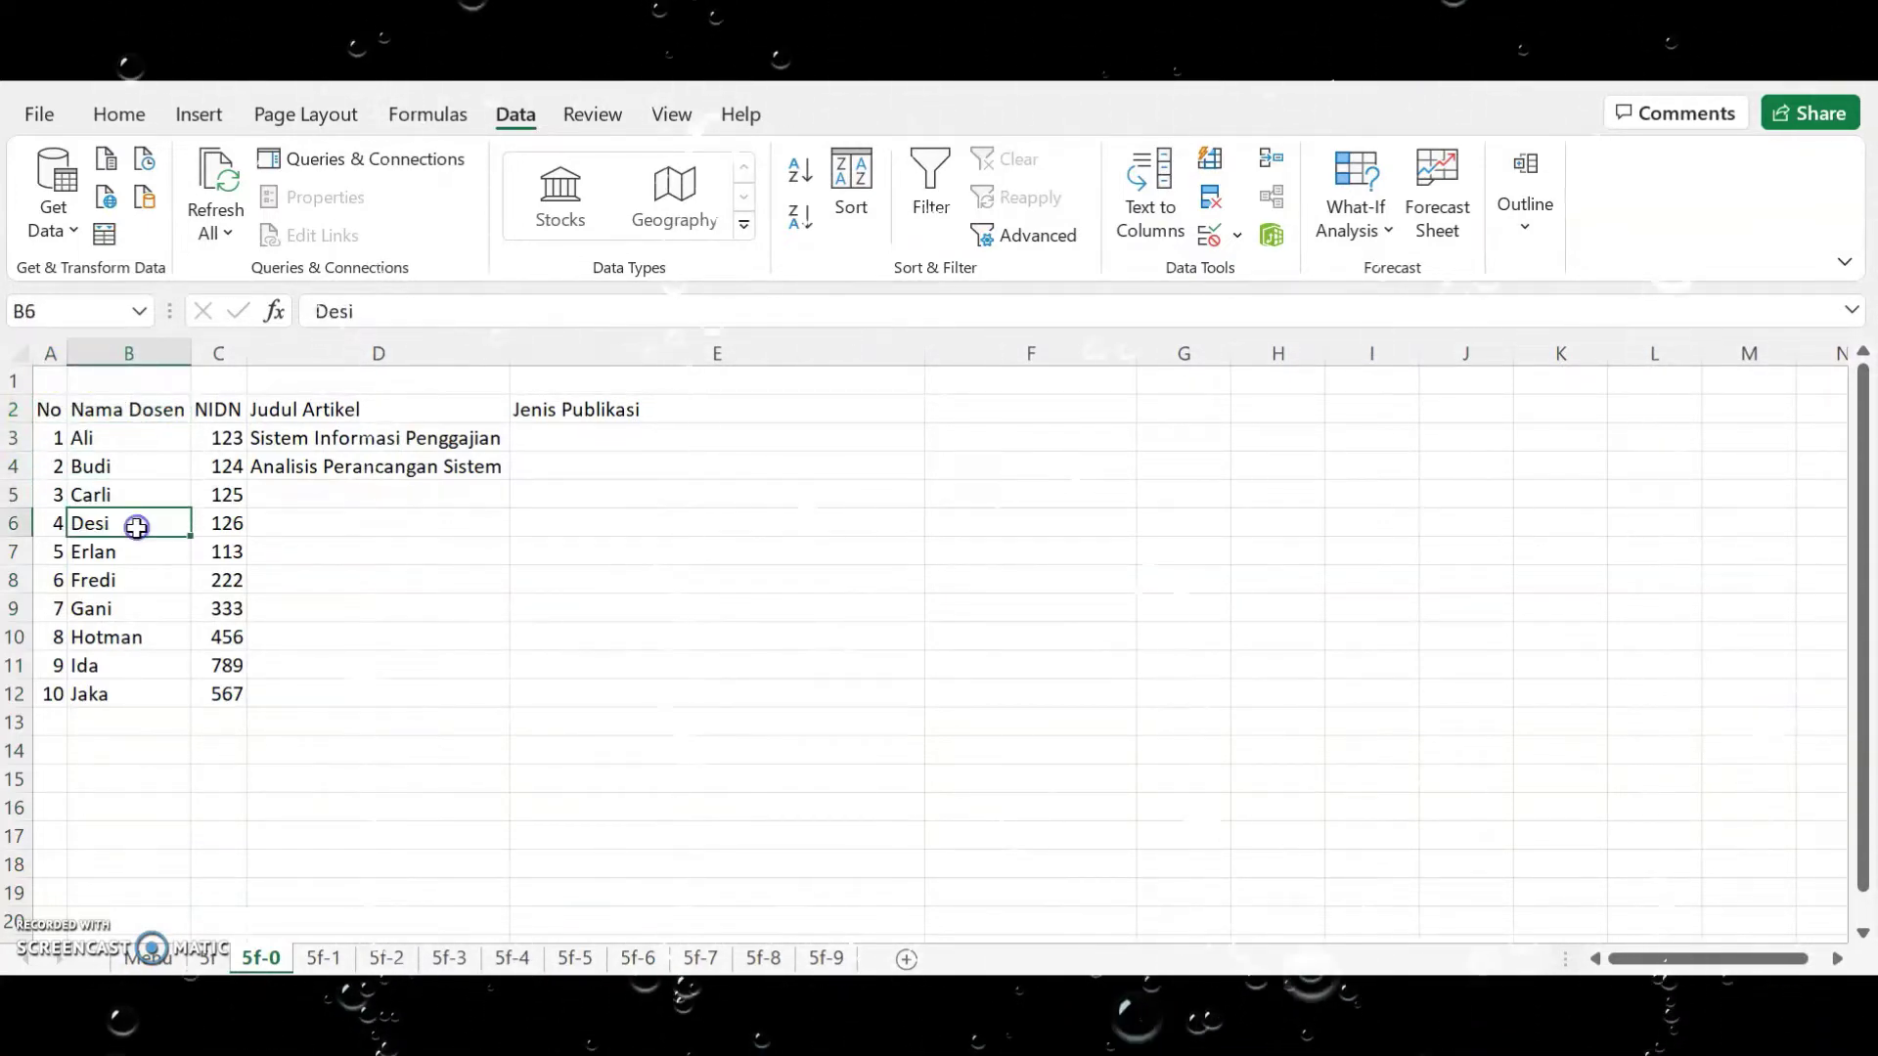
{"action": "left_click", "coordinate": [139, 551]}
{"action": "left_click", "coordinate": [133, 580]}
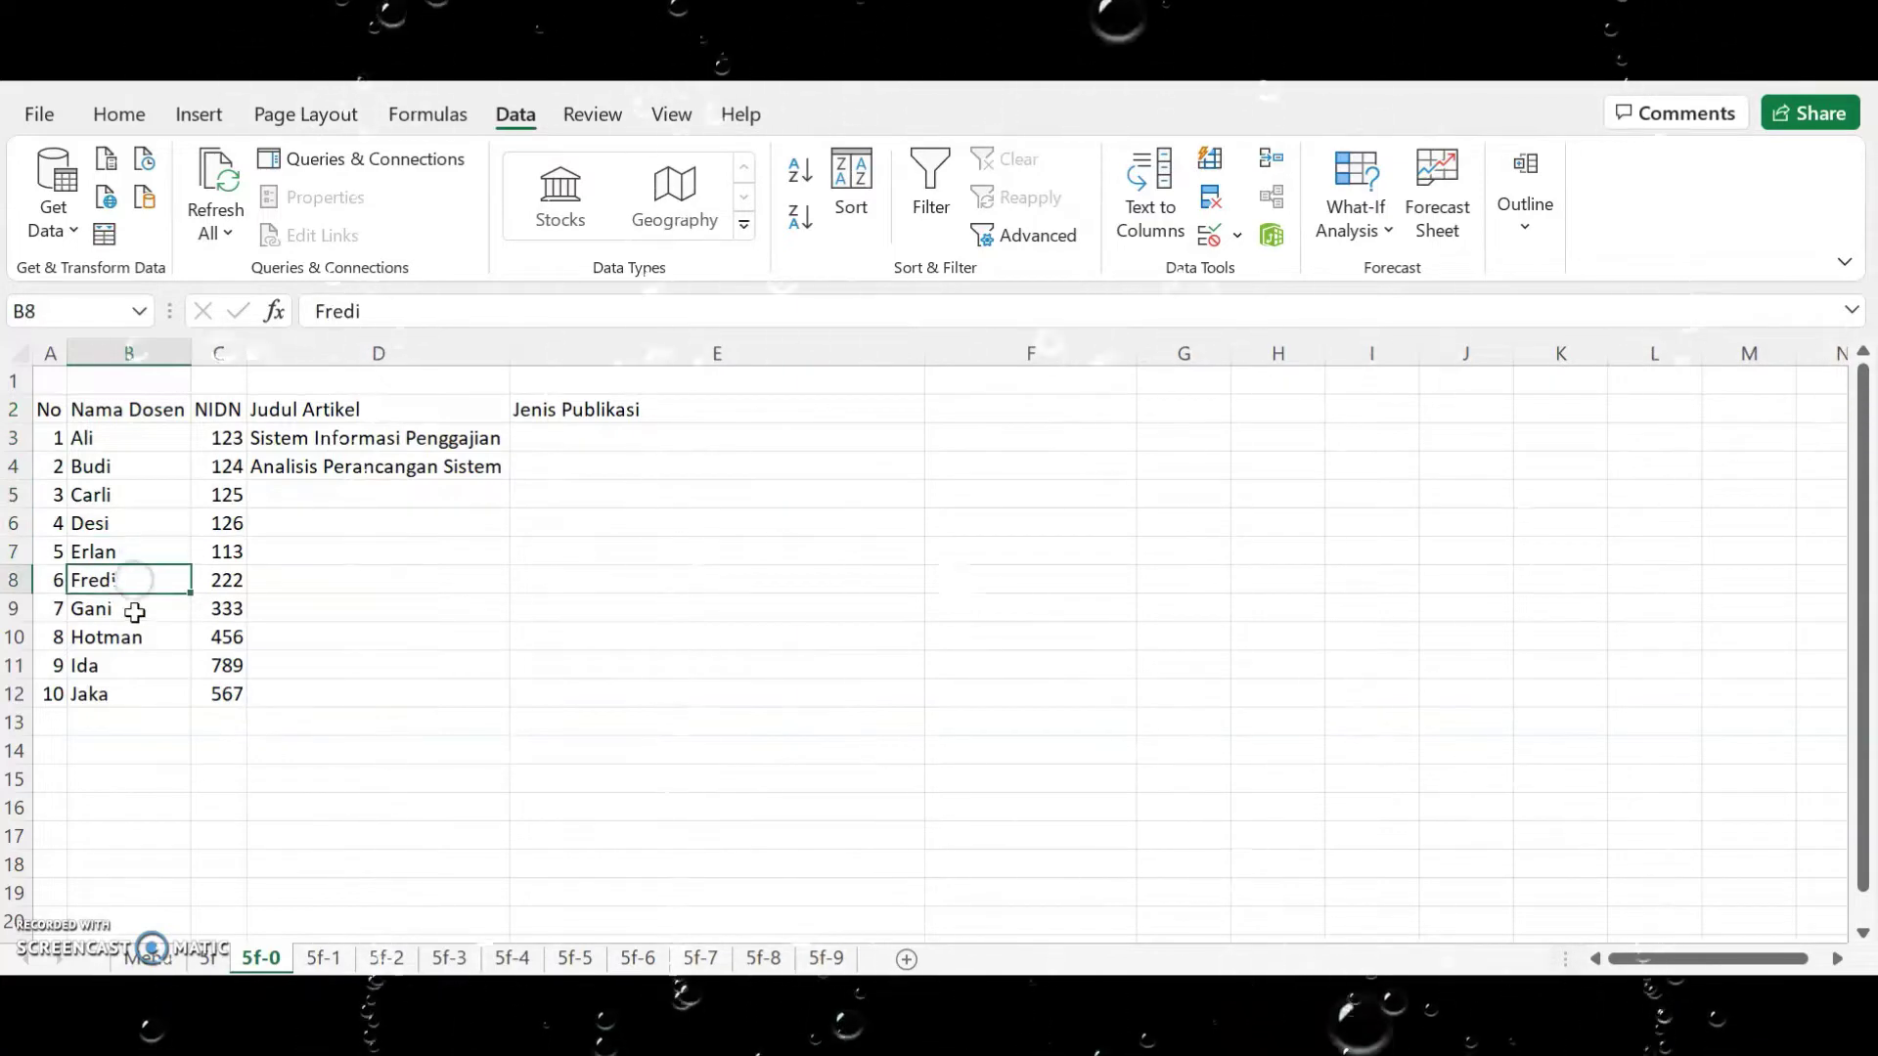
{"action": "left_click", "coordinate": [134, 609]}
{"action": "left_click", "coordinate": [137, 638]}
{"action": "left_click", "coordinate": [134, 673]}
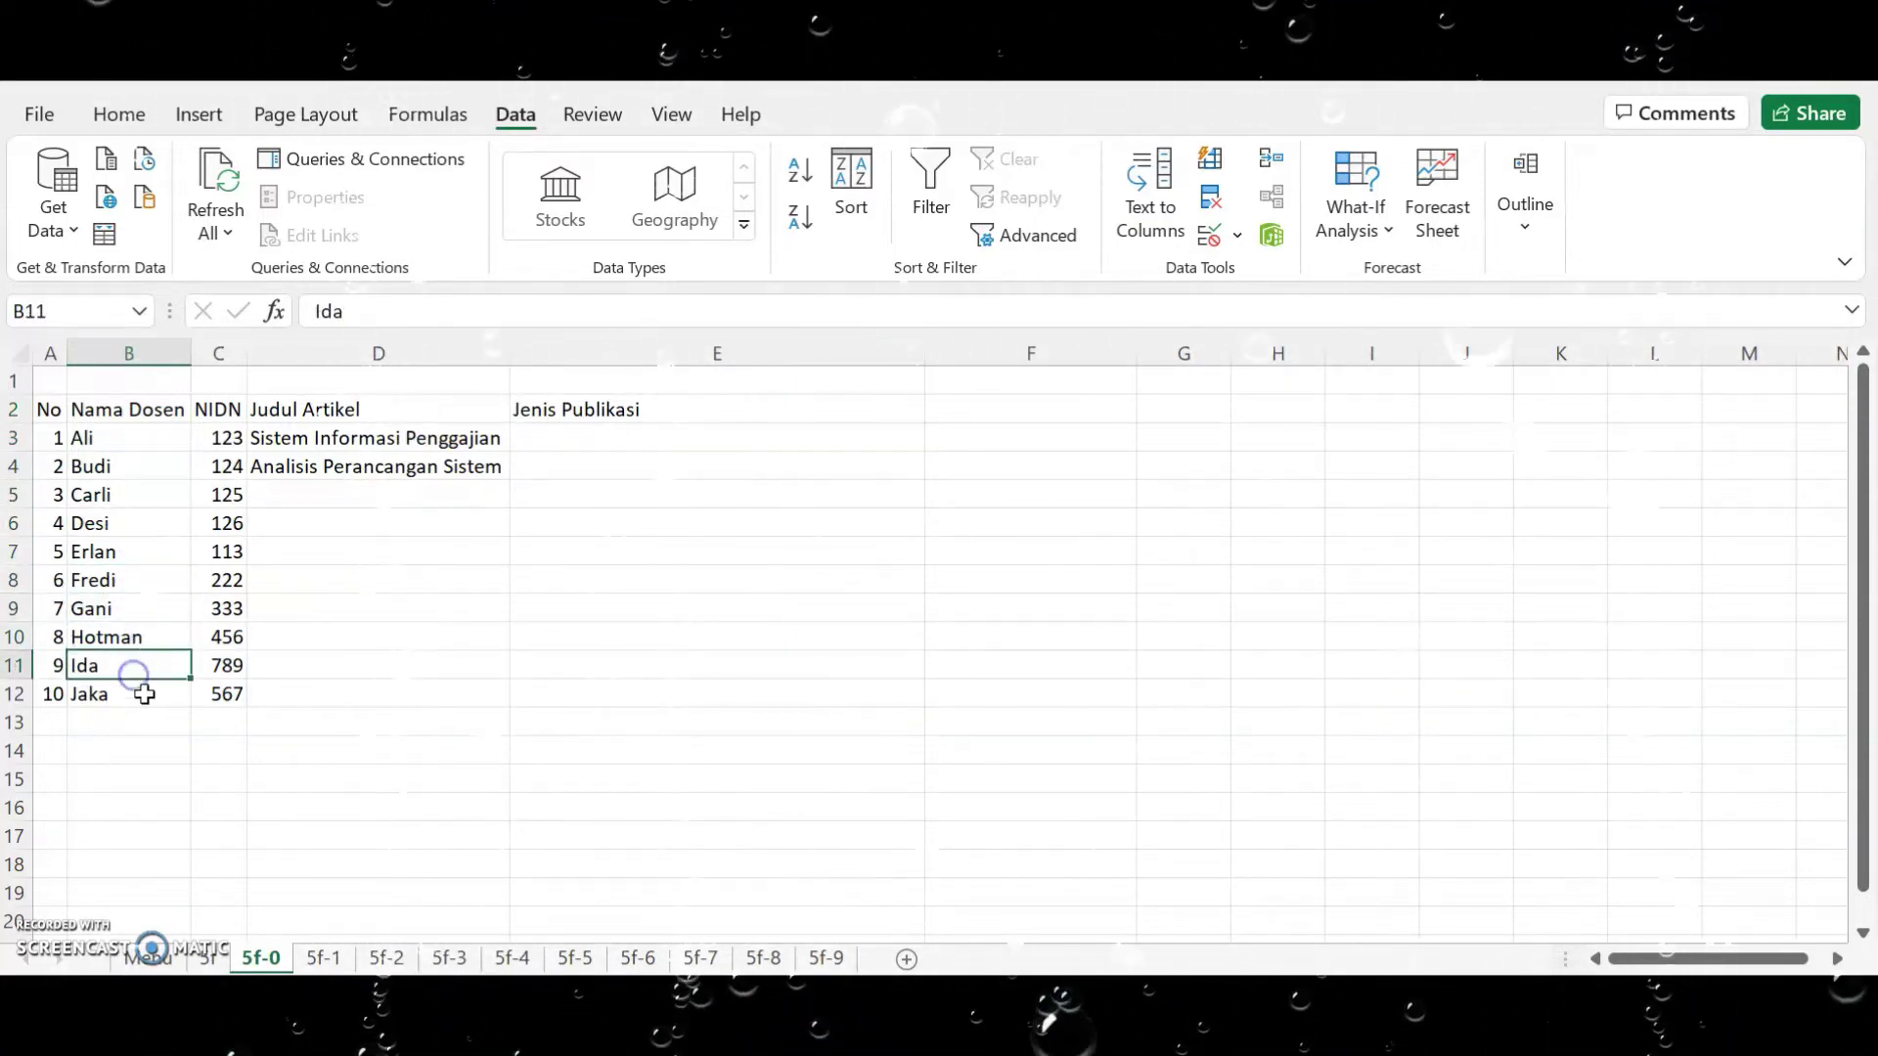
{"action": "left_click", "coordinate": [145, 694]}
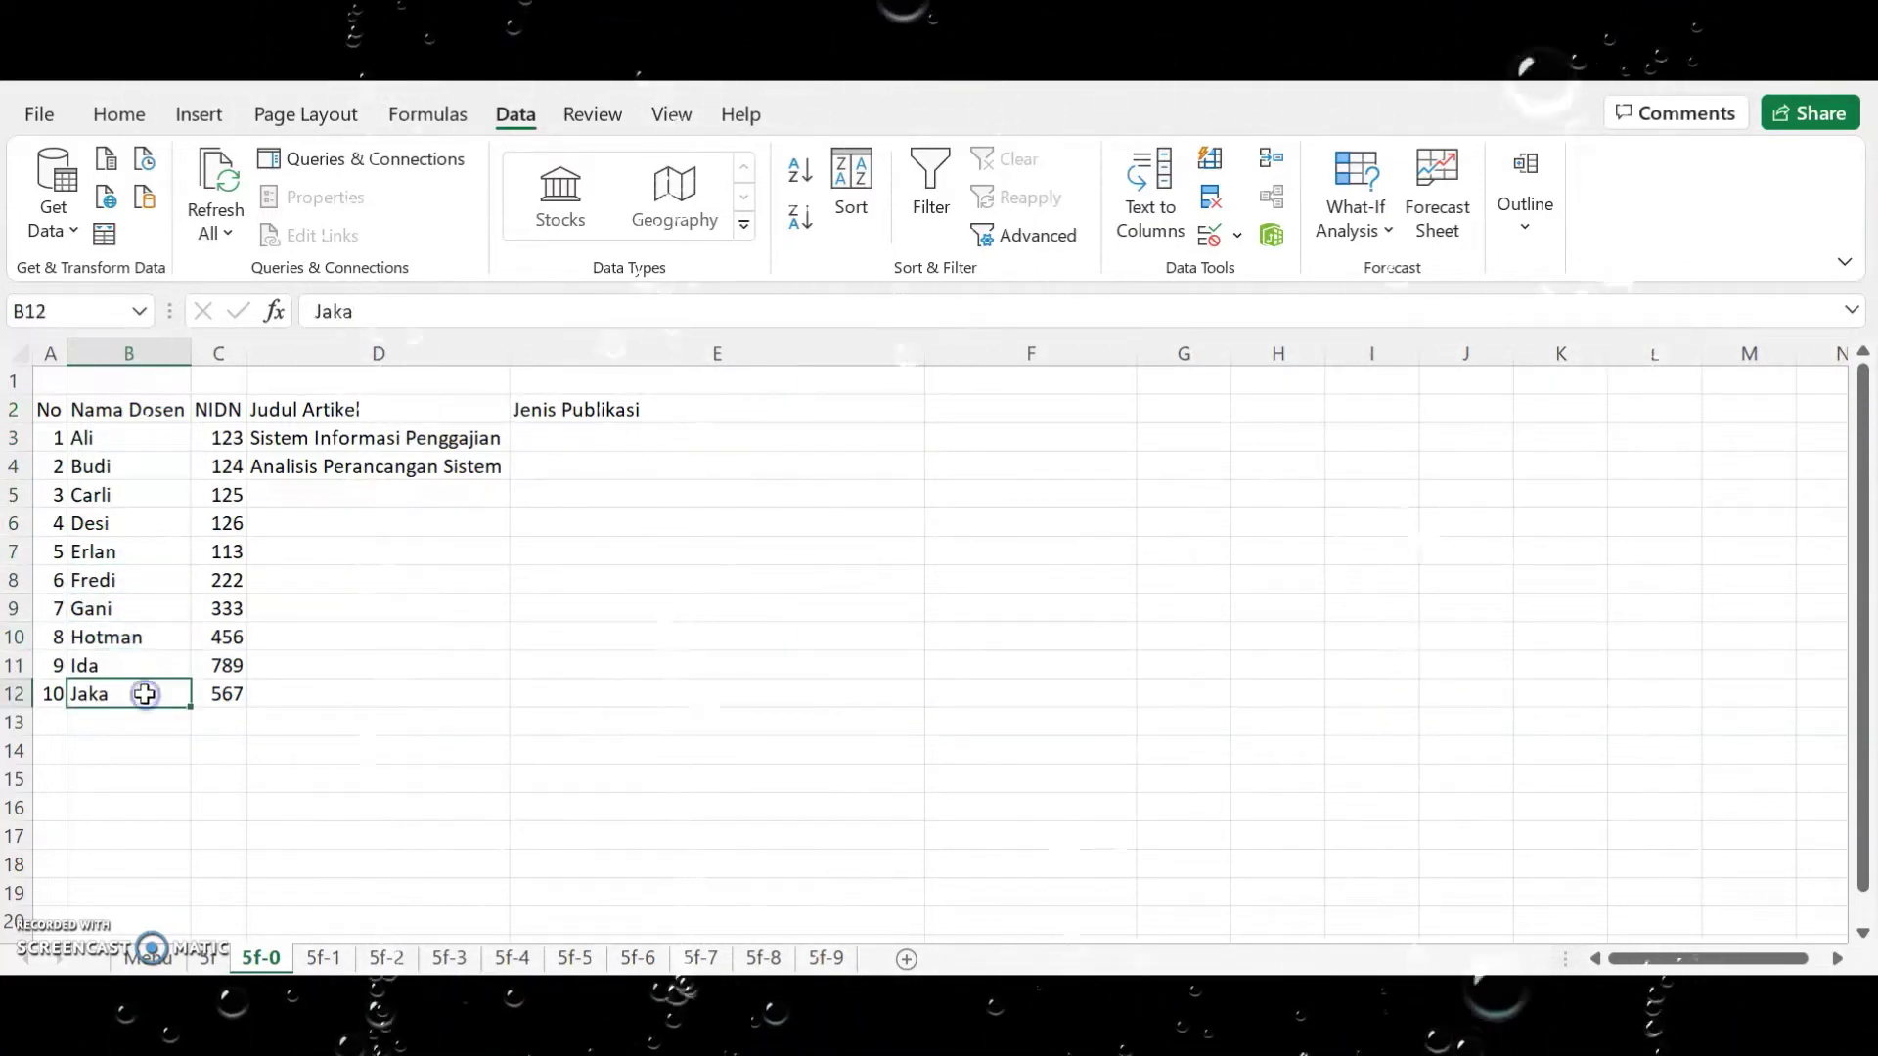
Go through the NIDN values, then the first article title and first Jenis Publikasi cell.
{"action": "left_click", "coordinate": [215, 438]}
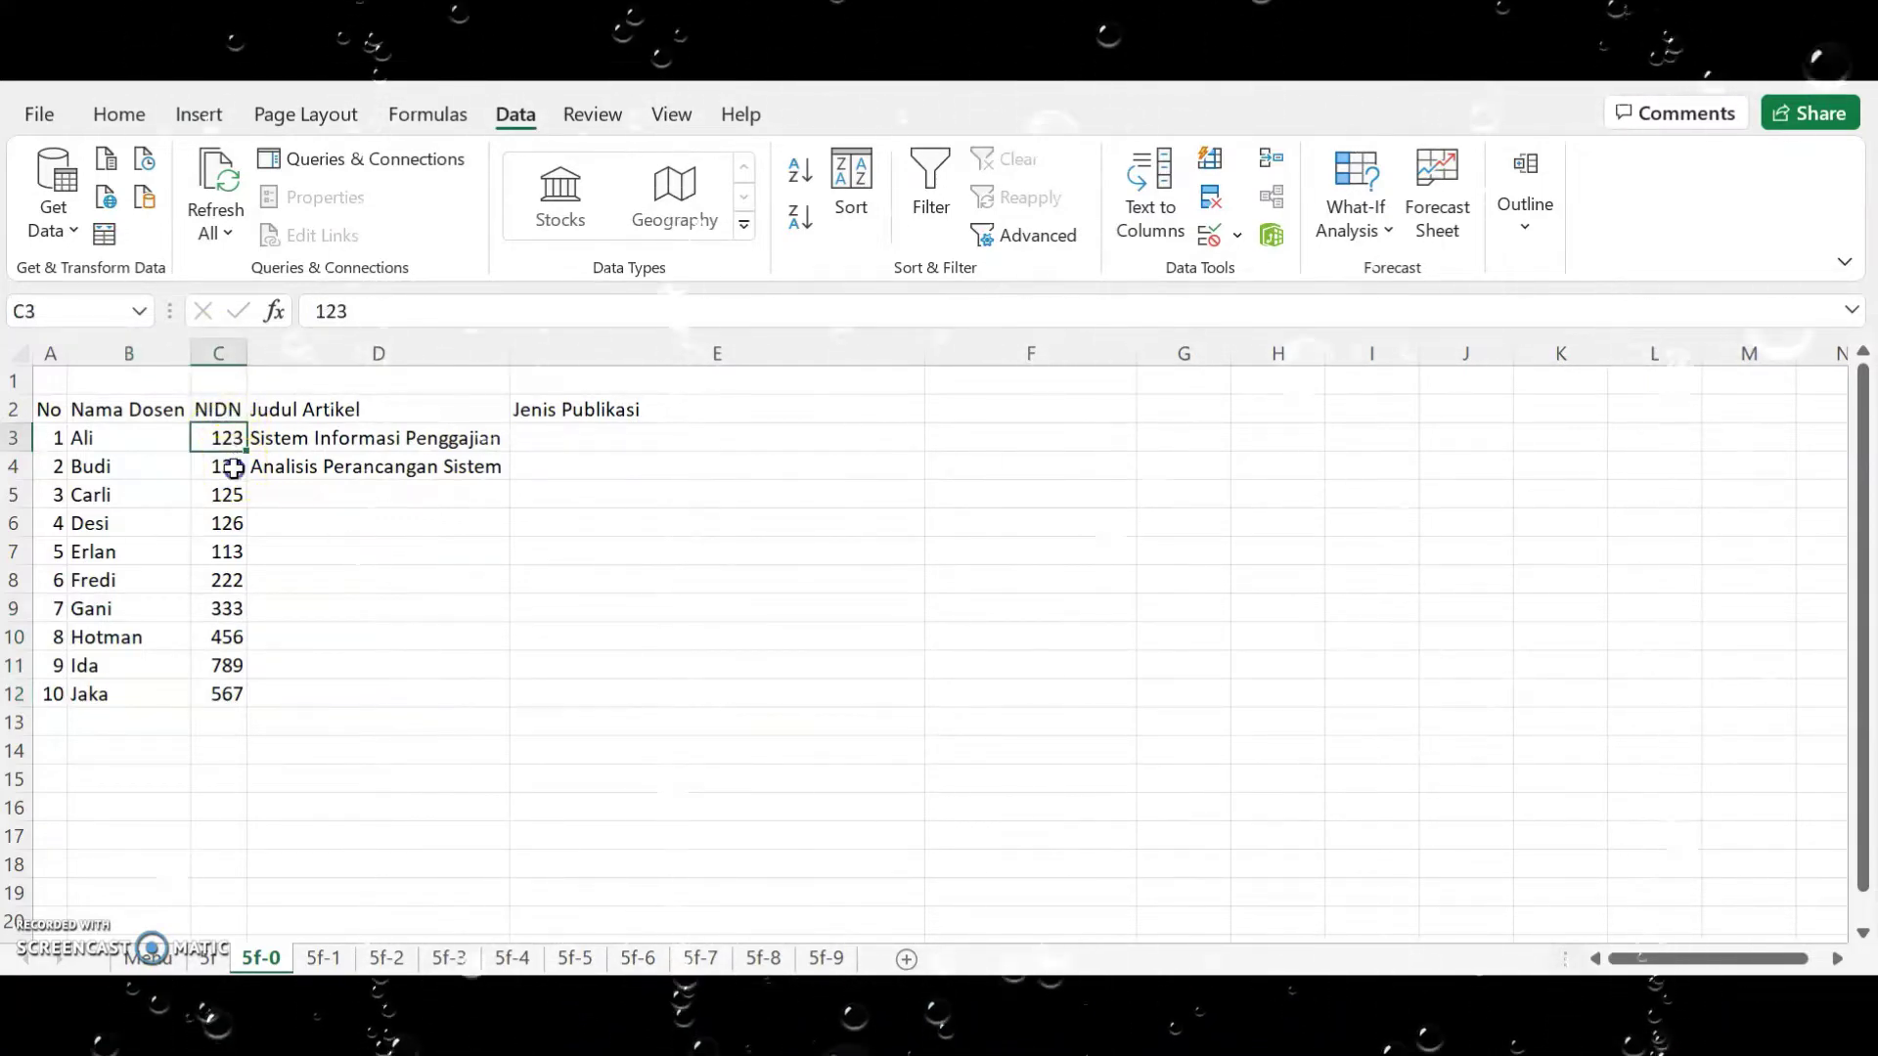
{"action": "left_click", "coordinate": [233, 468]}
{"action": "left_click", "coordinate": [230, 497]}
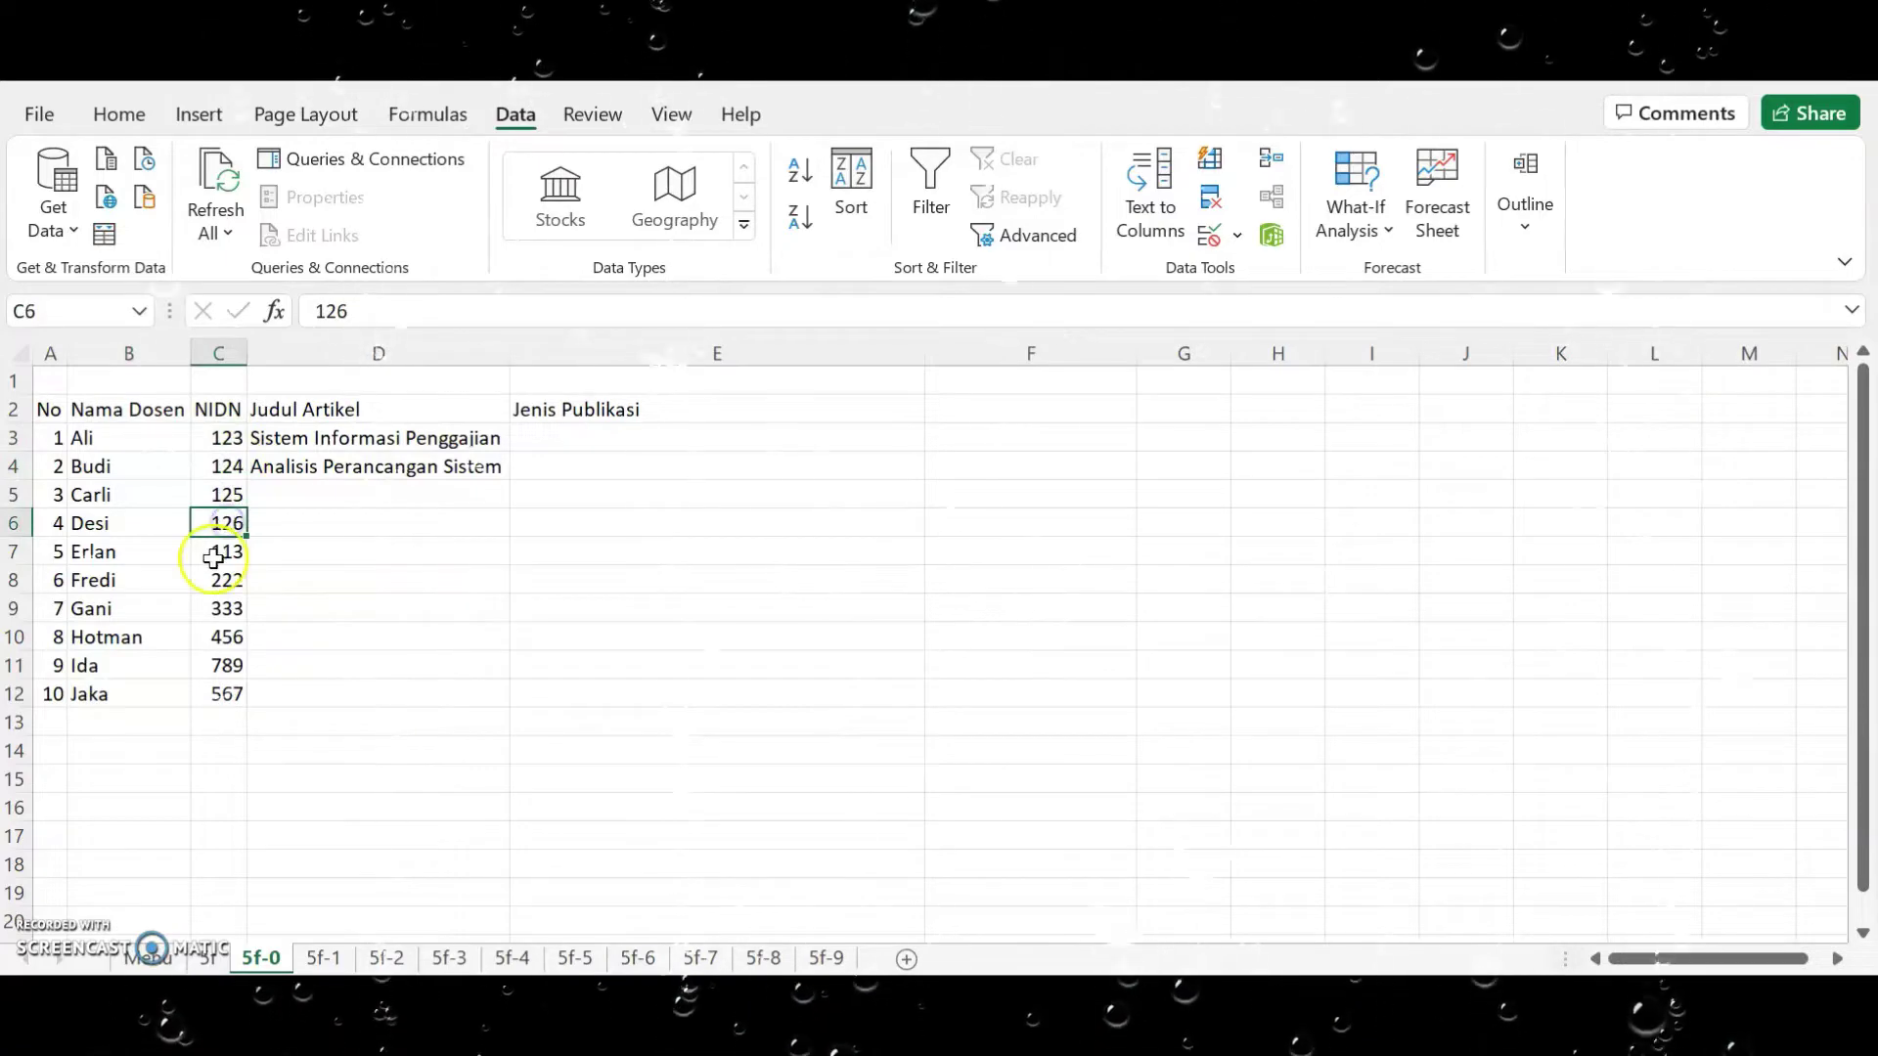
{"action": "left_click", "coordinate": [214, 557]}
{"action": "left_click", "coordinate": [221, 576]}
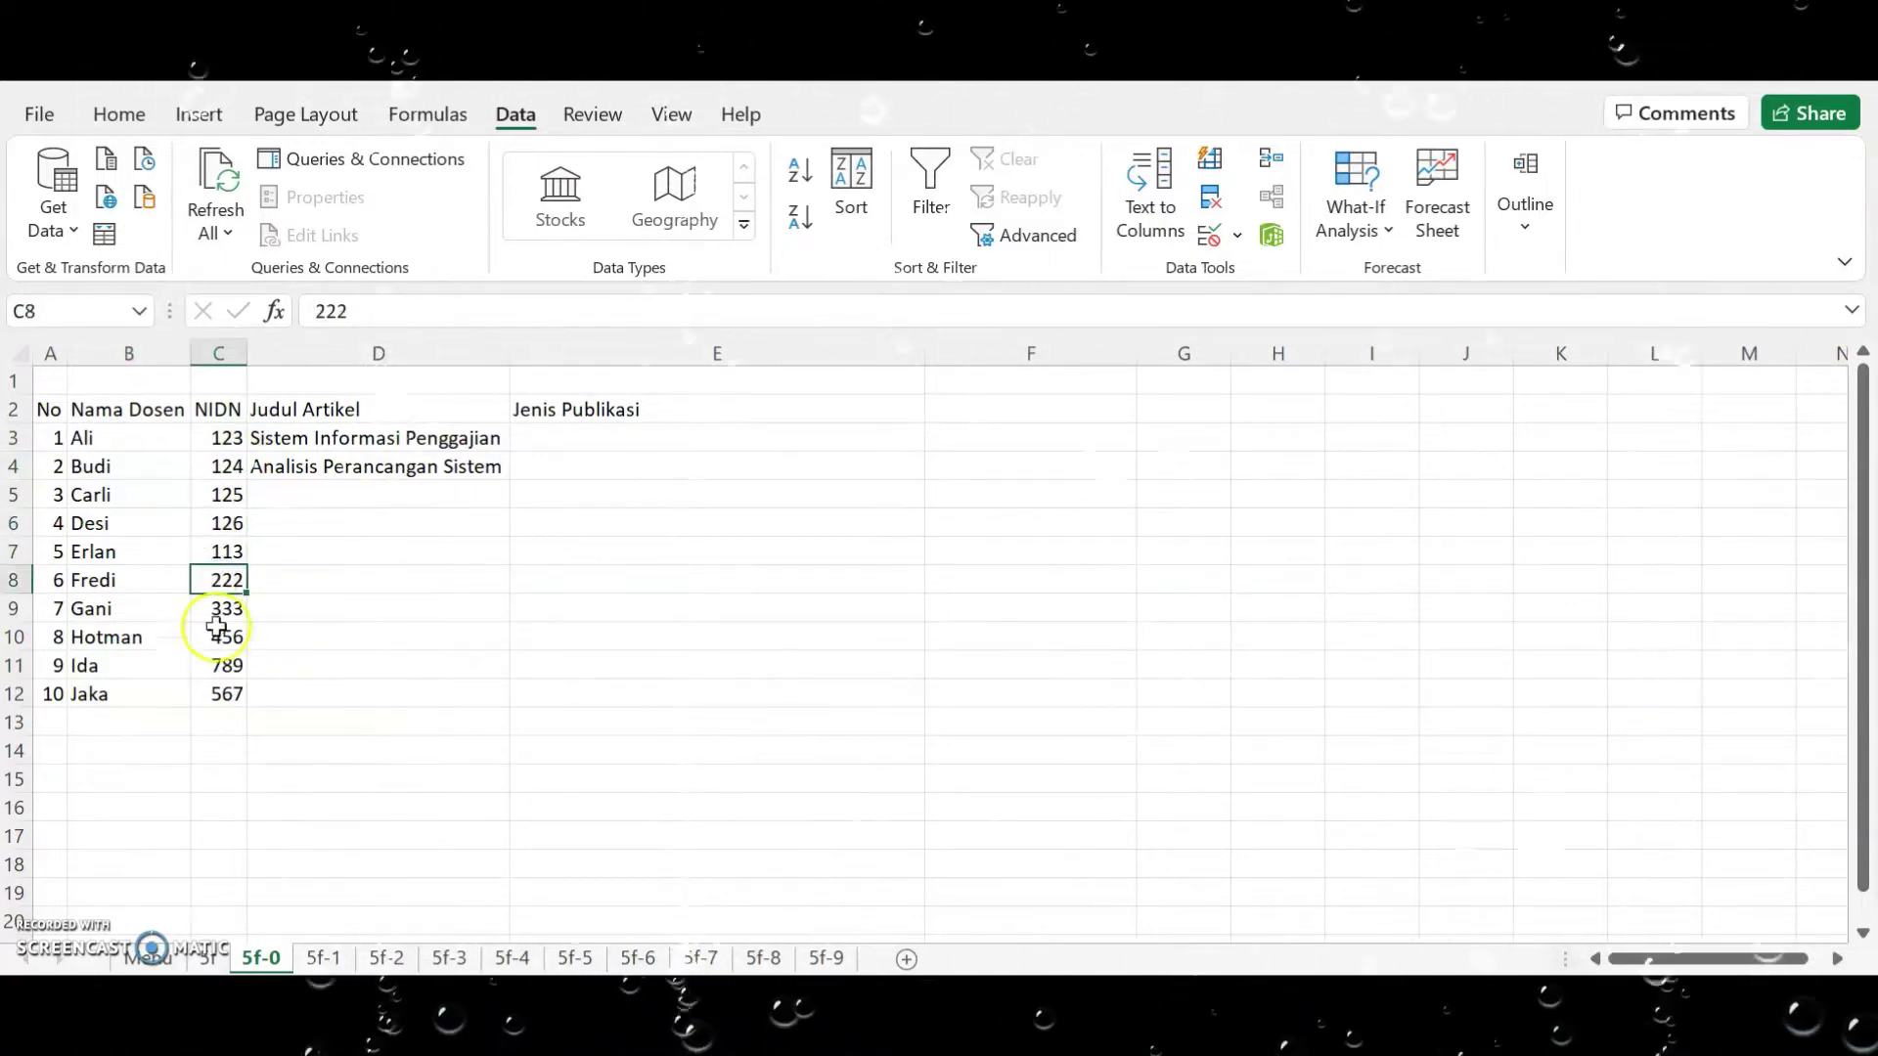
{"action": "left_click", "coordinate": [218, 607]}
{"action": "left_click", "coordinate": [213, 635]}
{"action": "left_click", "coordinate": [215, 665]}
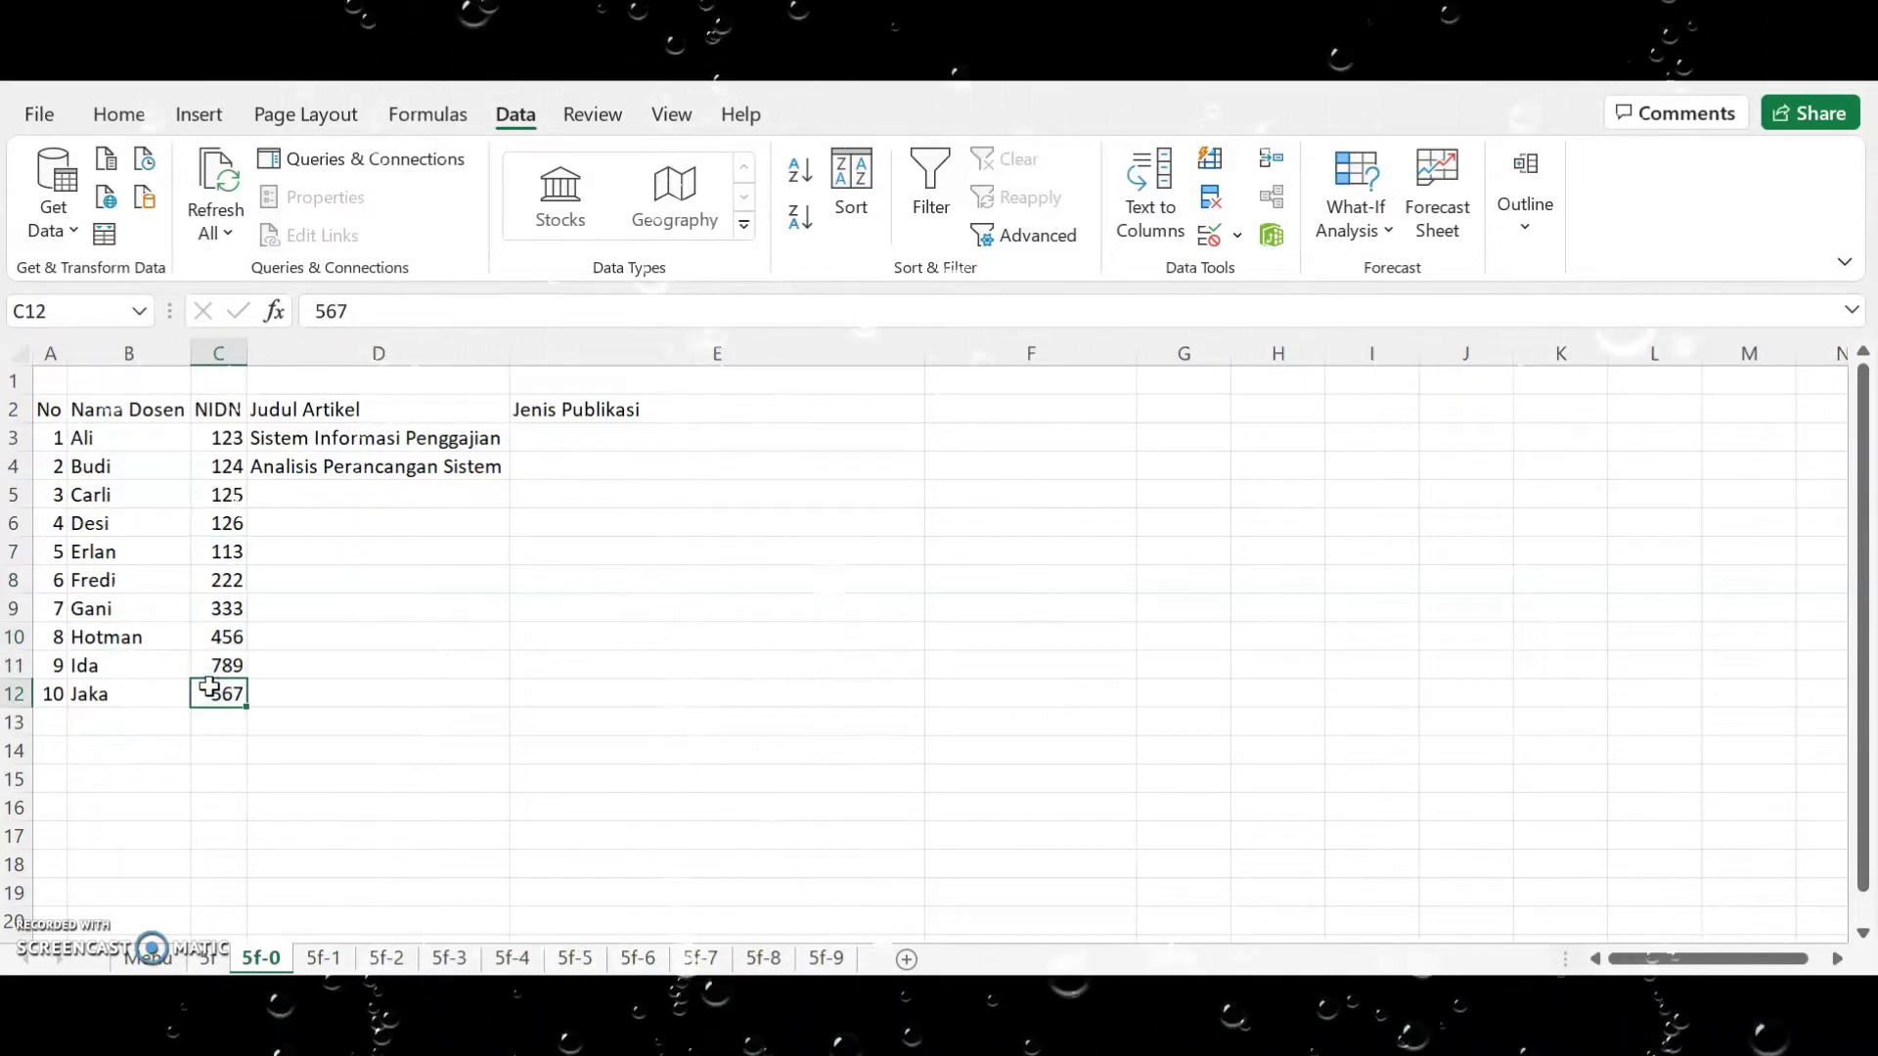
{"action": "left_click", "coordinate": [358, 441]}
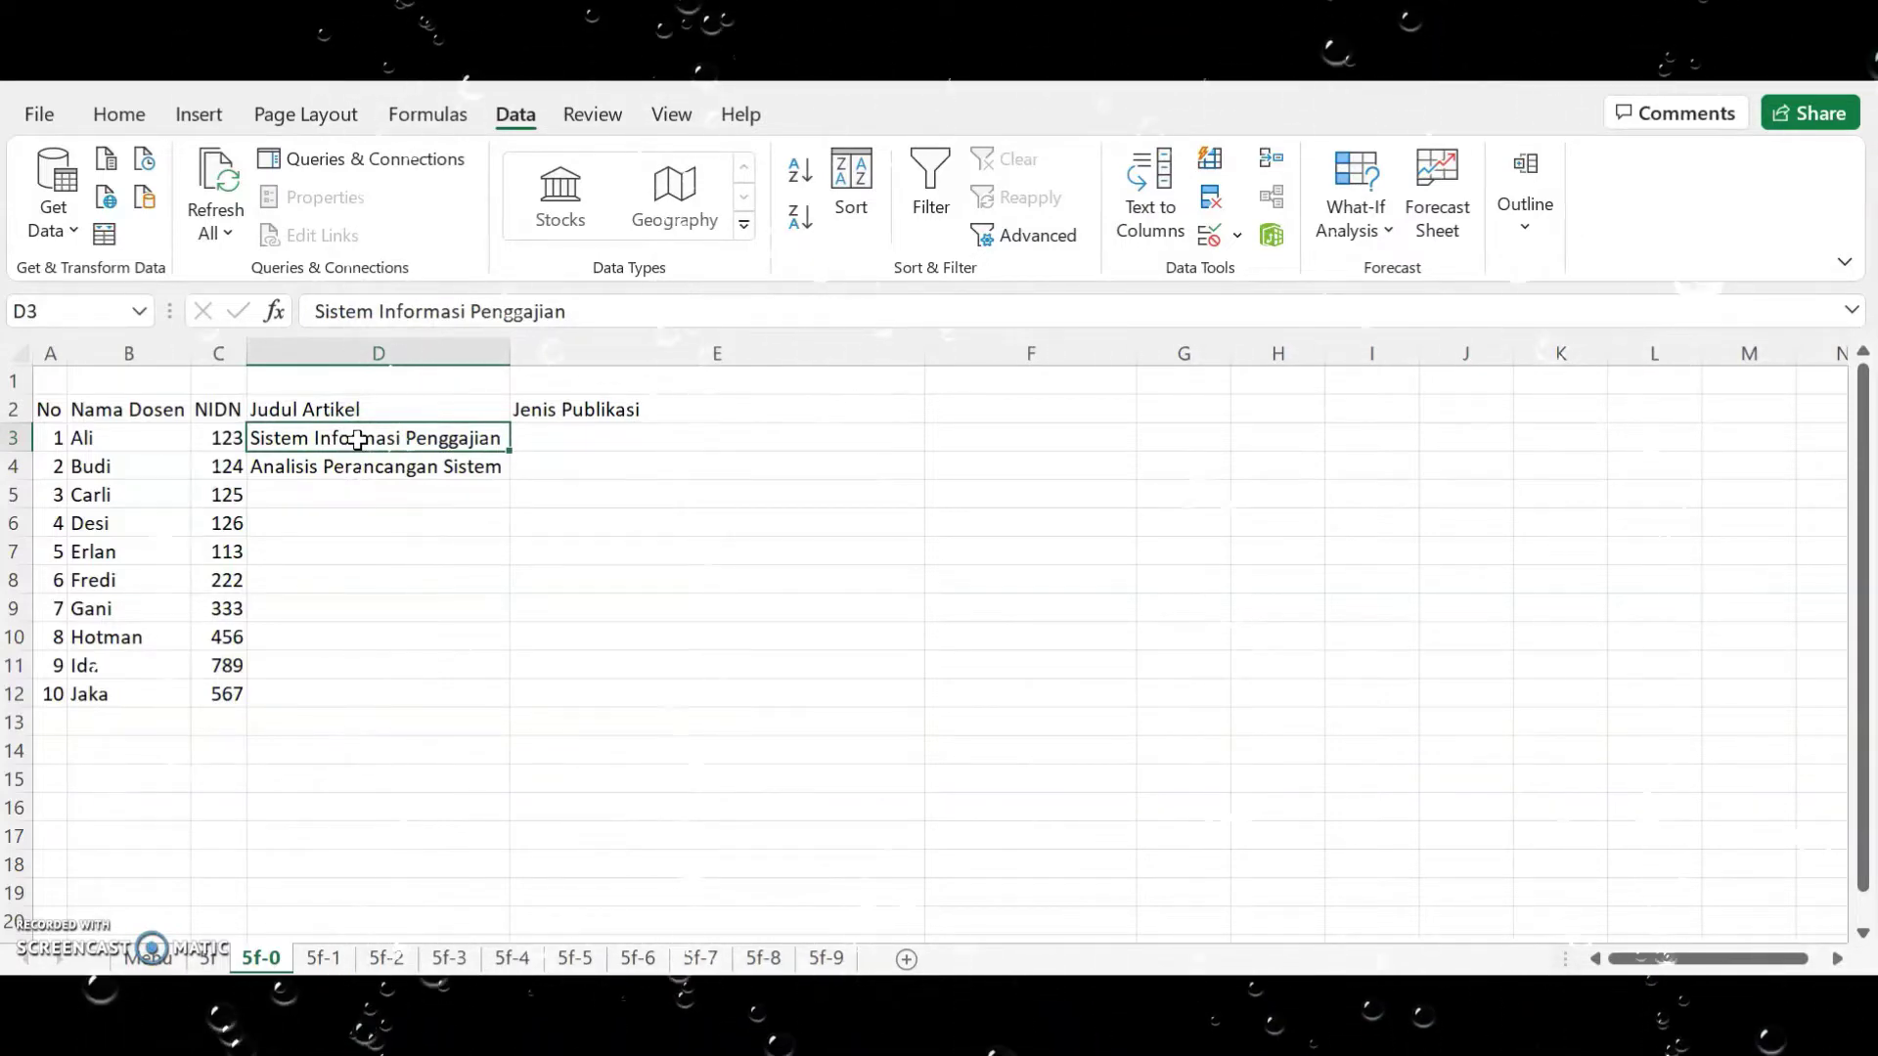
{"action": "left_click", "coordinate": [617, 440]}
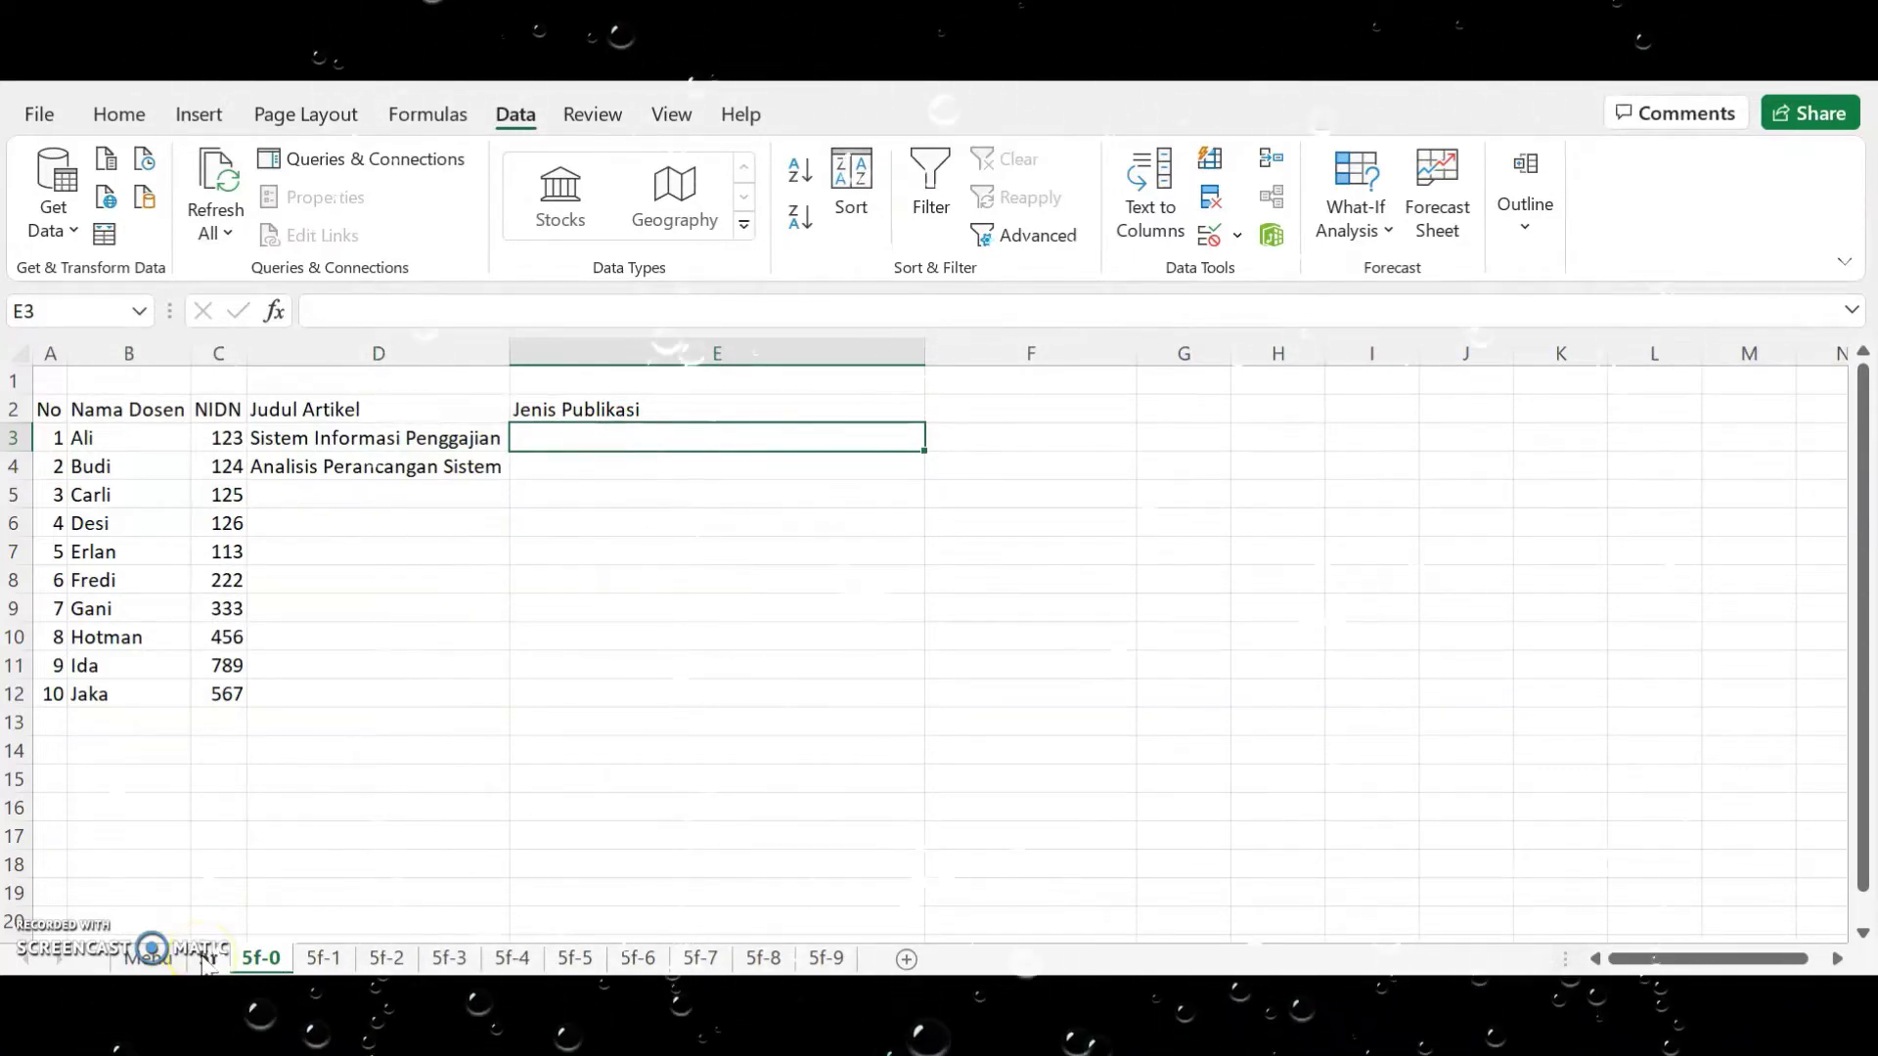
On sheet 5f, go through each publication type in the list one by one.
{"action": "left_click", "coordinate": [207, 959]}
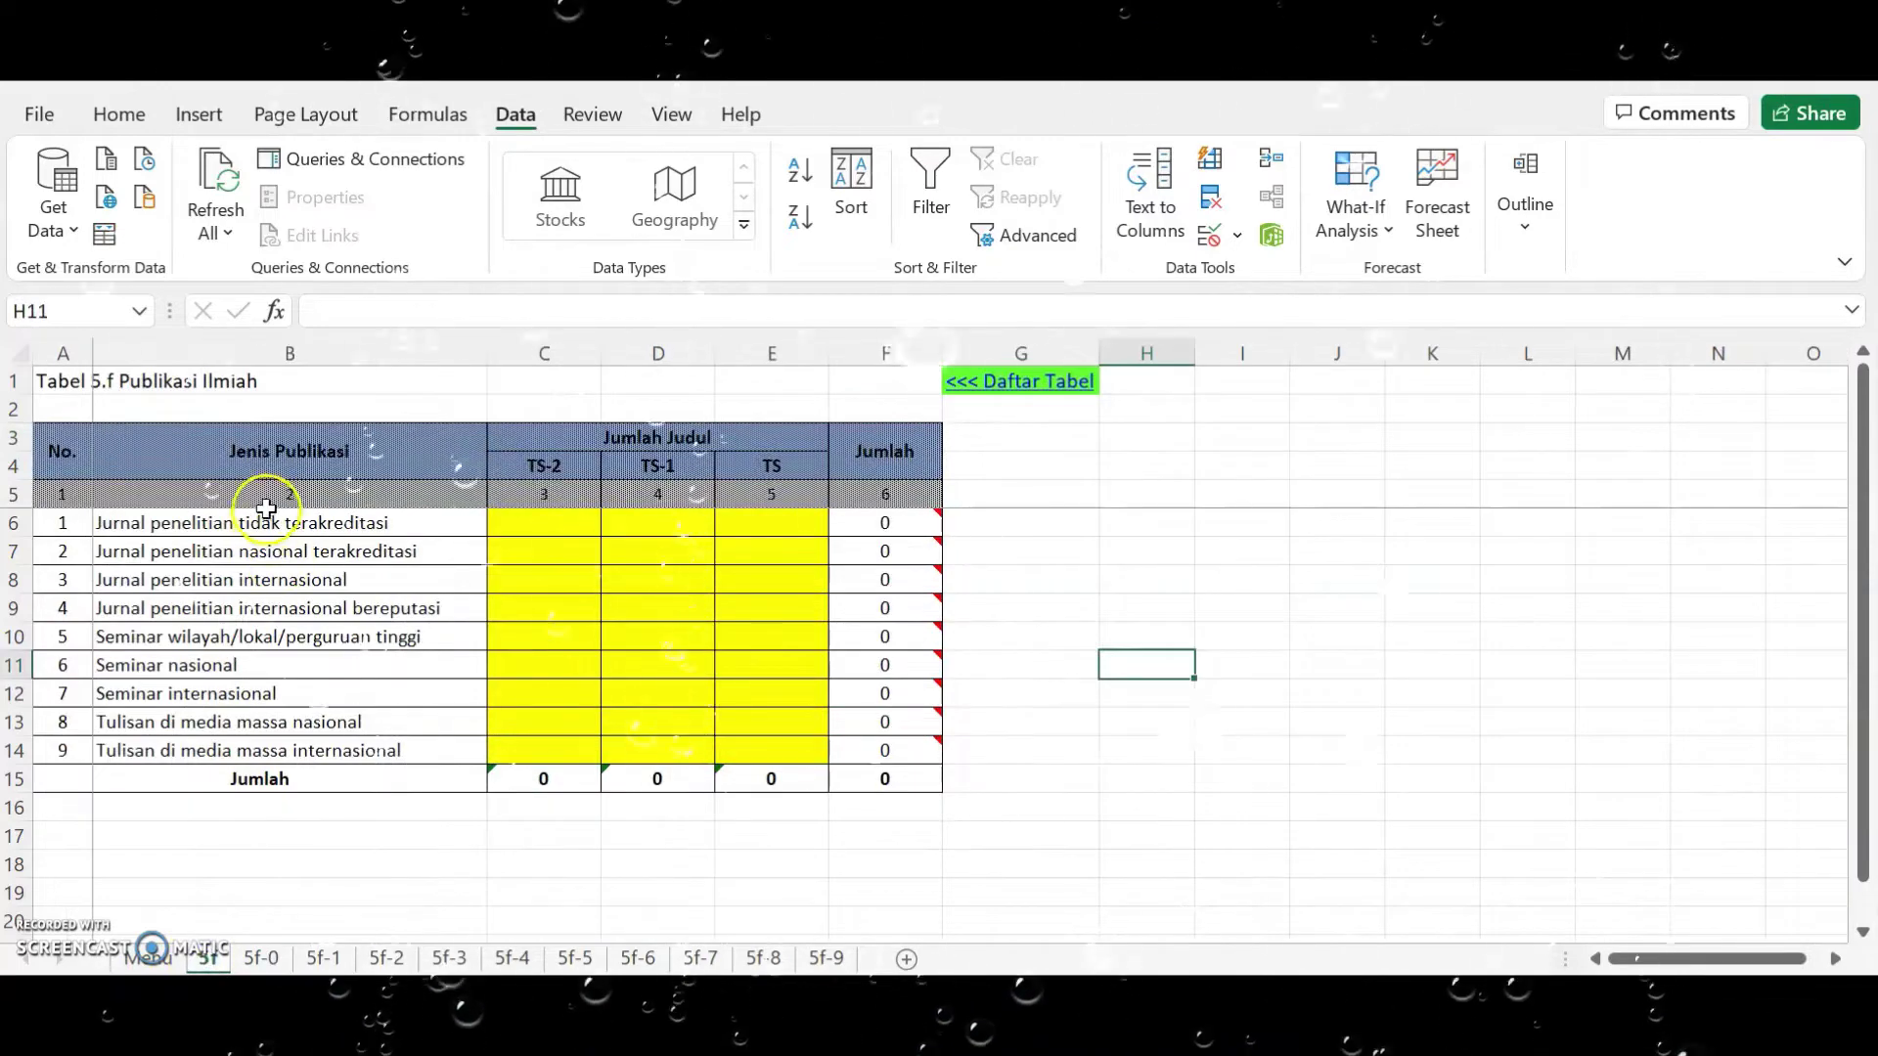
{"action": "left_click_drag", "start_coordinate": [255, 523], "coordinate": [324, 749]}
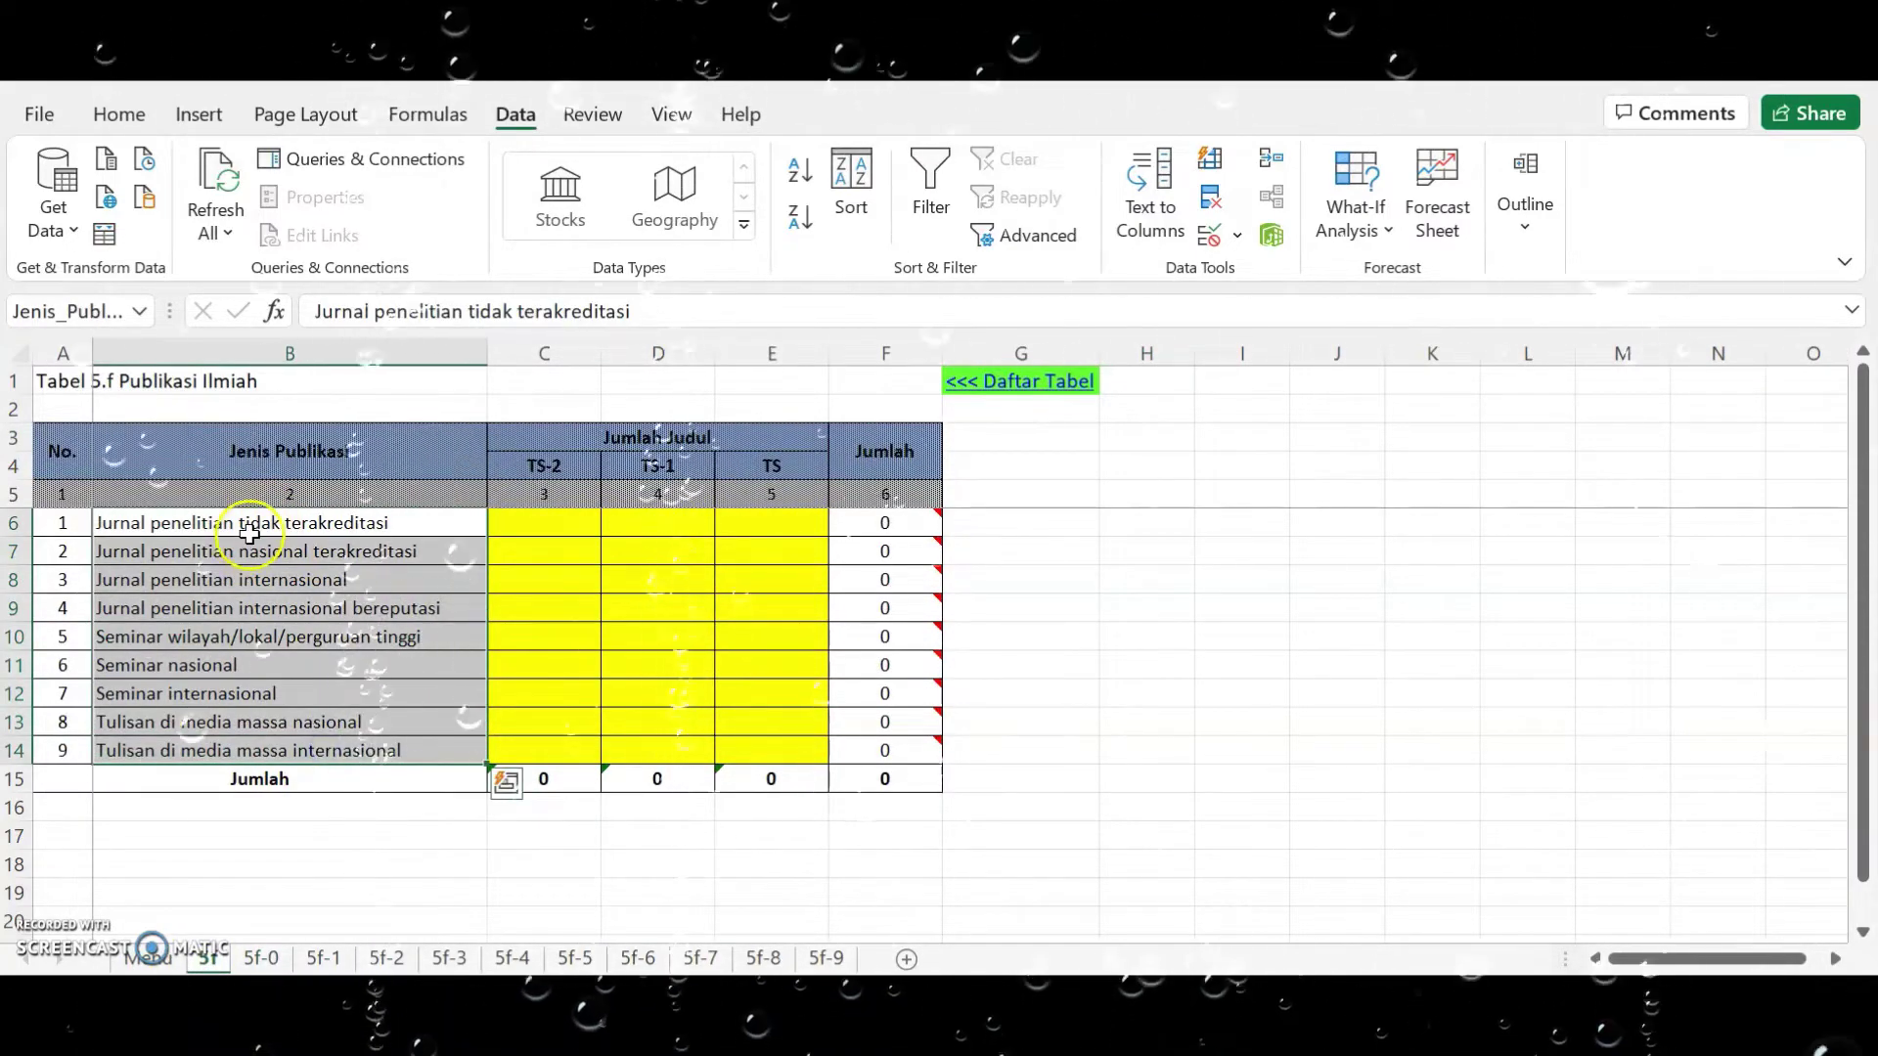
{"action": "left_click_drag", "start_coordinate": [235, 525], "coordinate": [417, 552]}
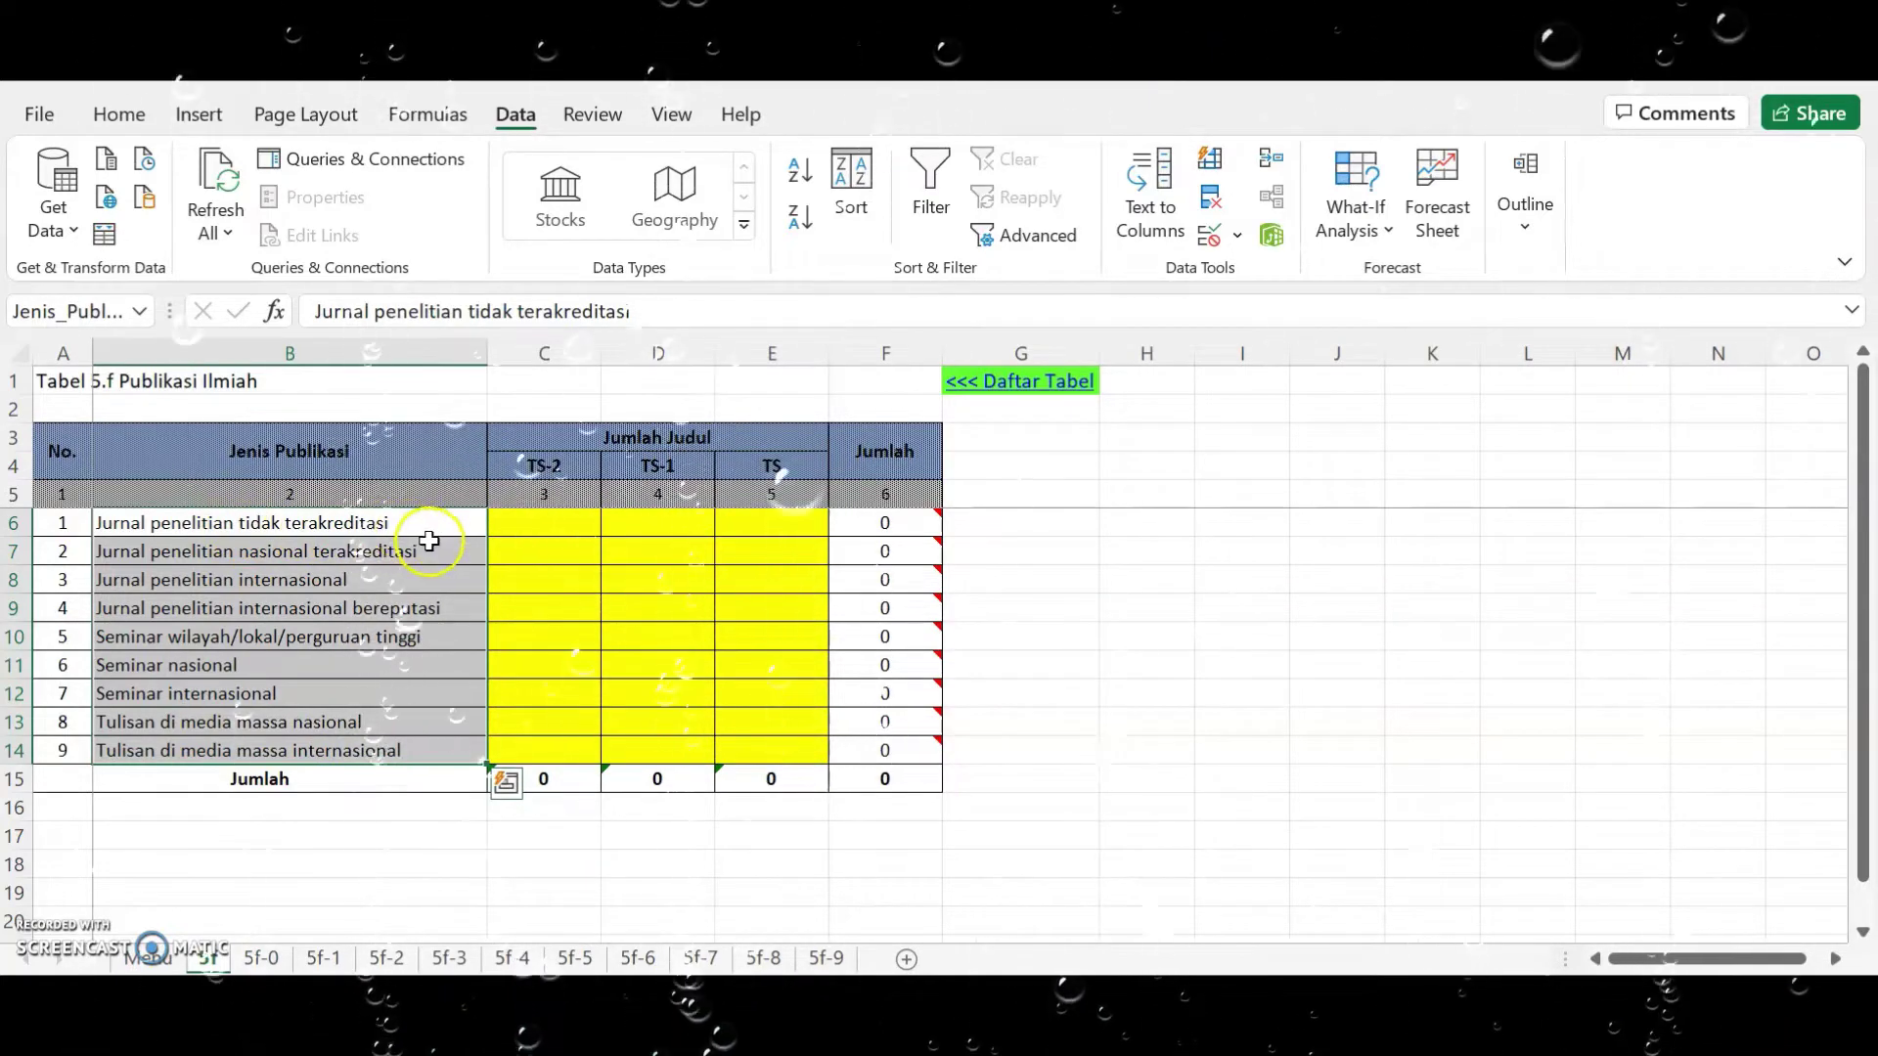
{"action": "left_click", "coordinate": [417, 552]}
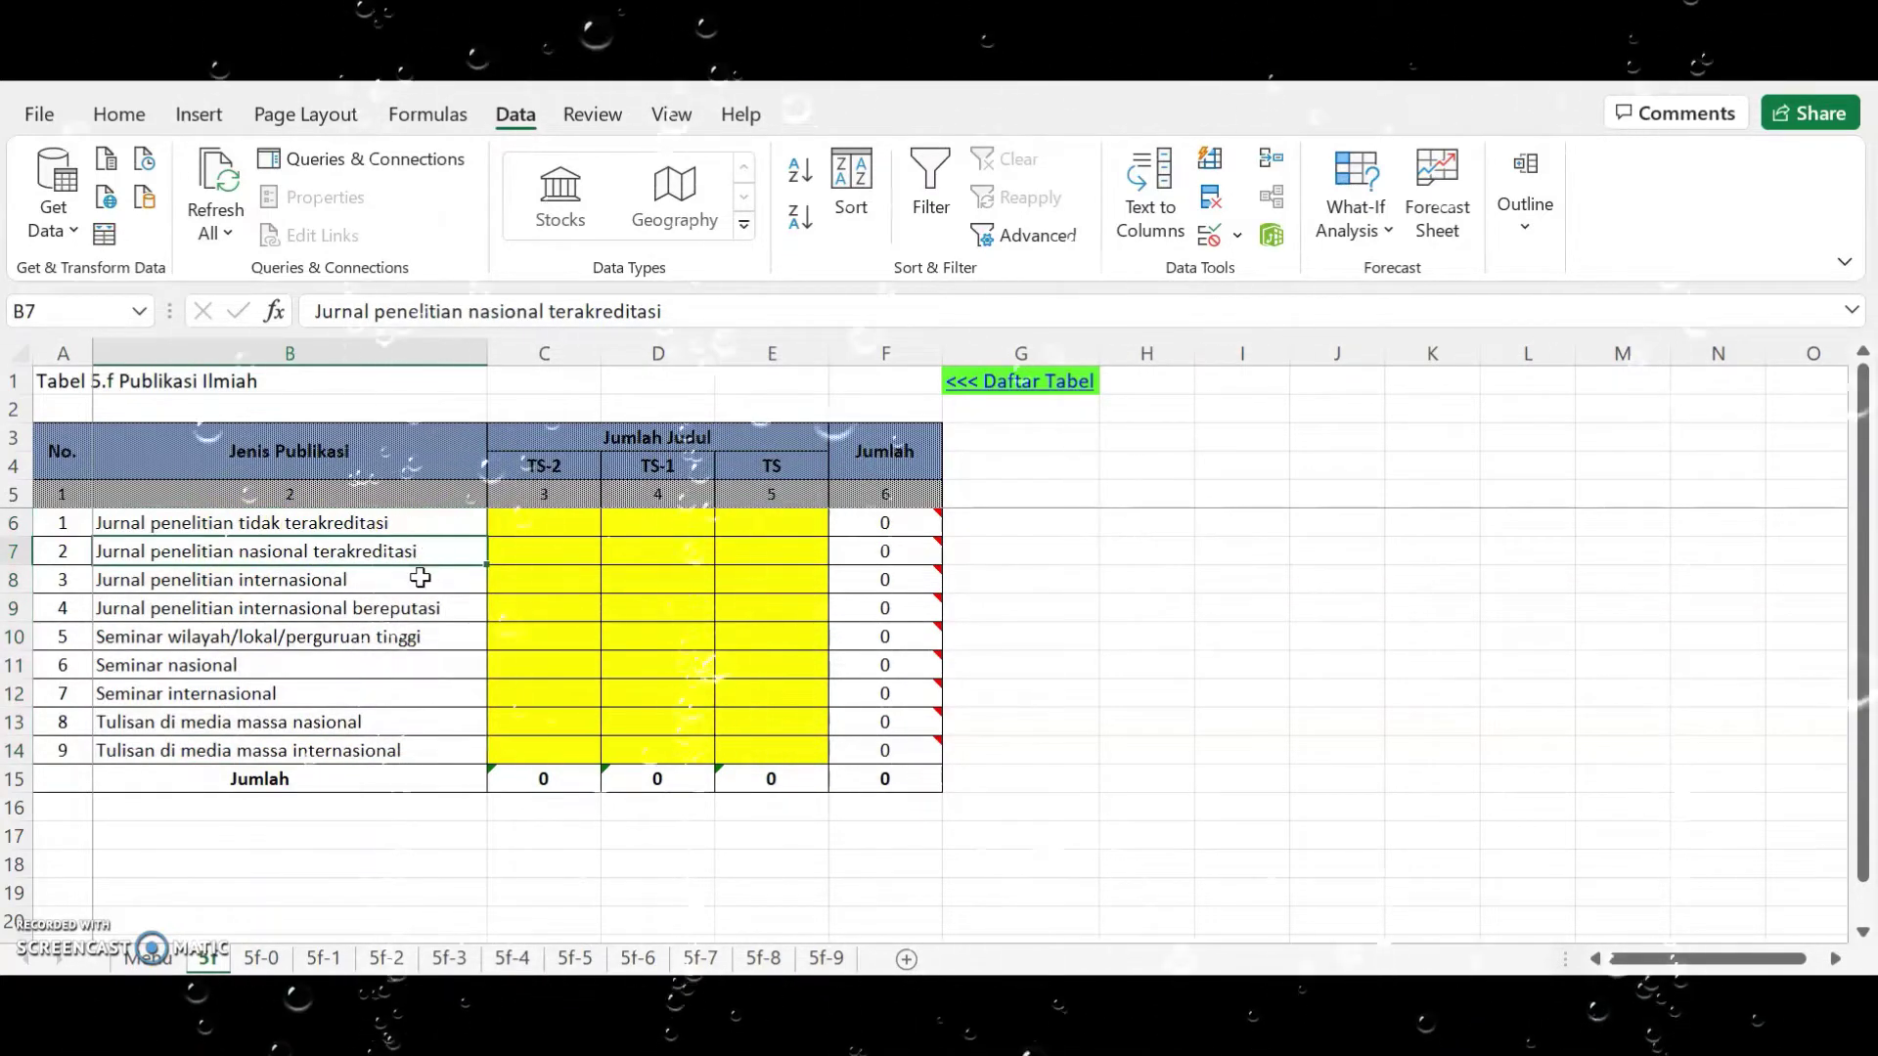
{"action": "left_click", "coordinate": [421, 577]}
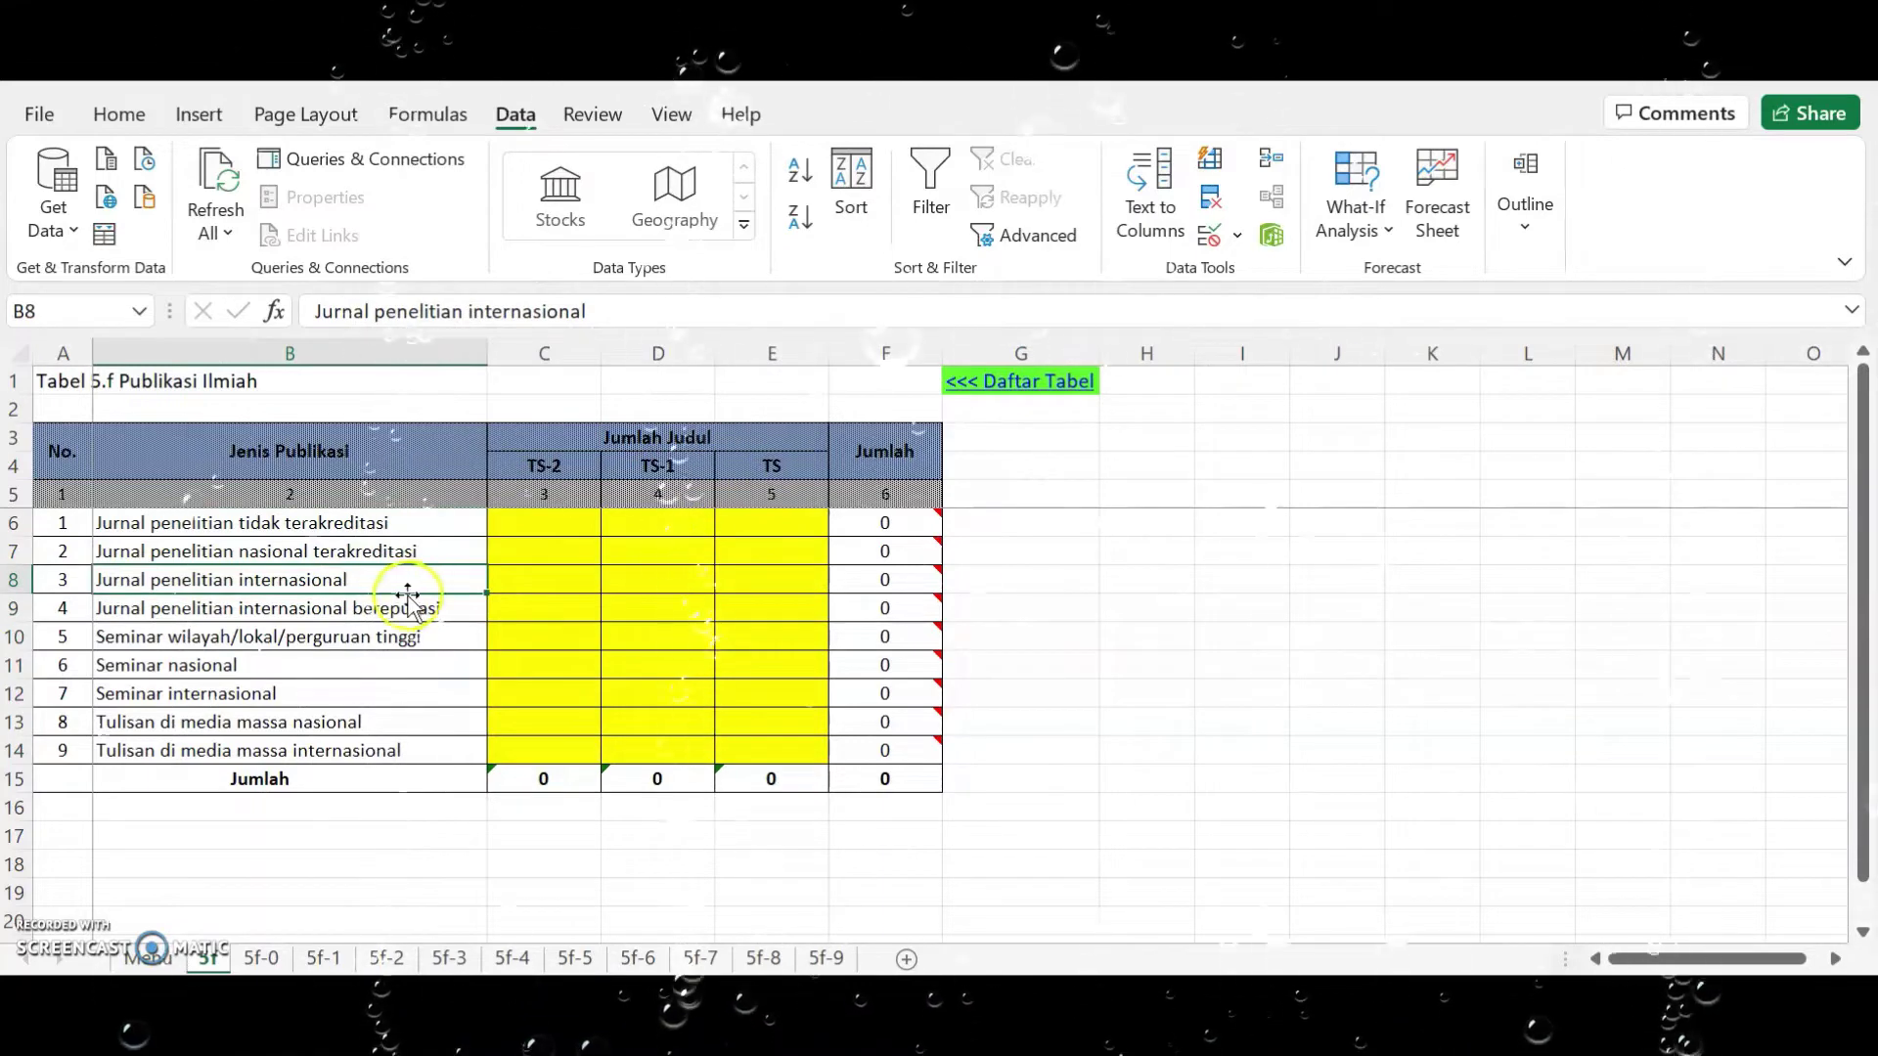
{"action": "left_click", "coordinate": [387, 610]}
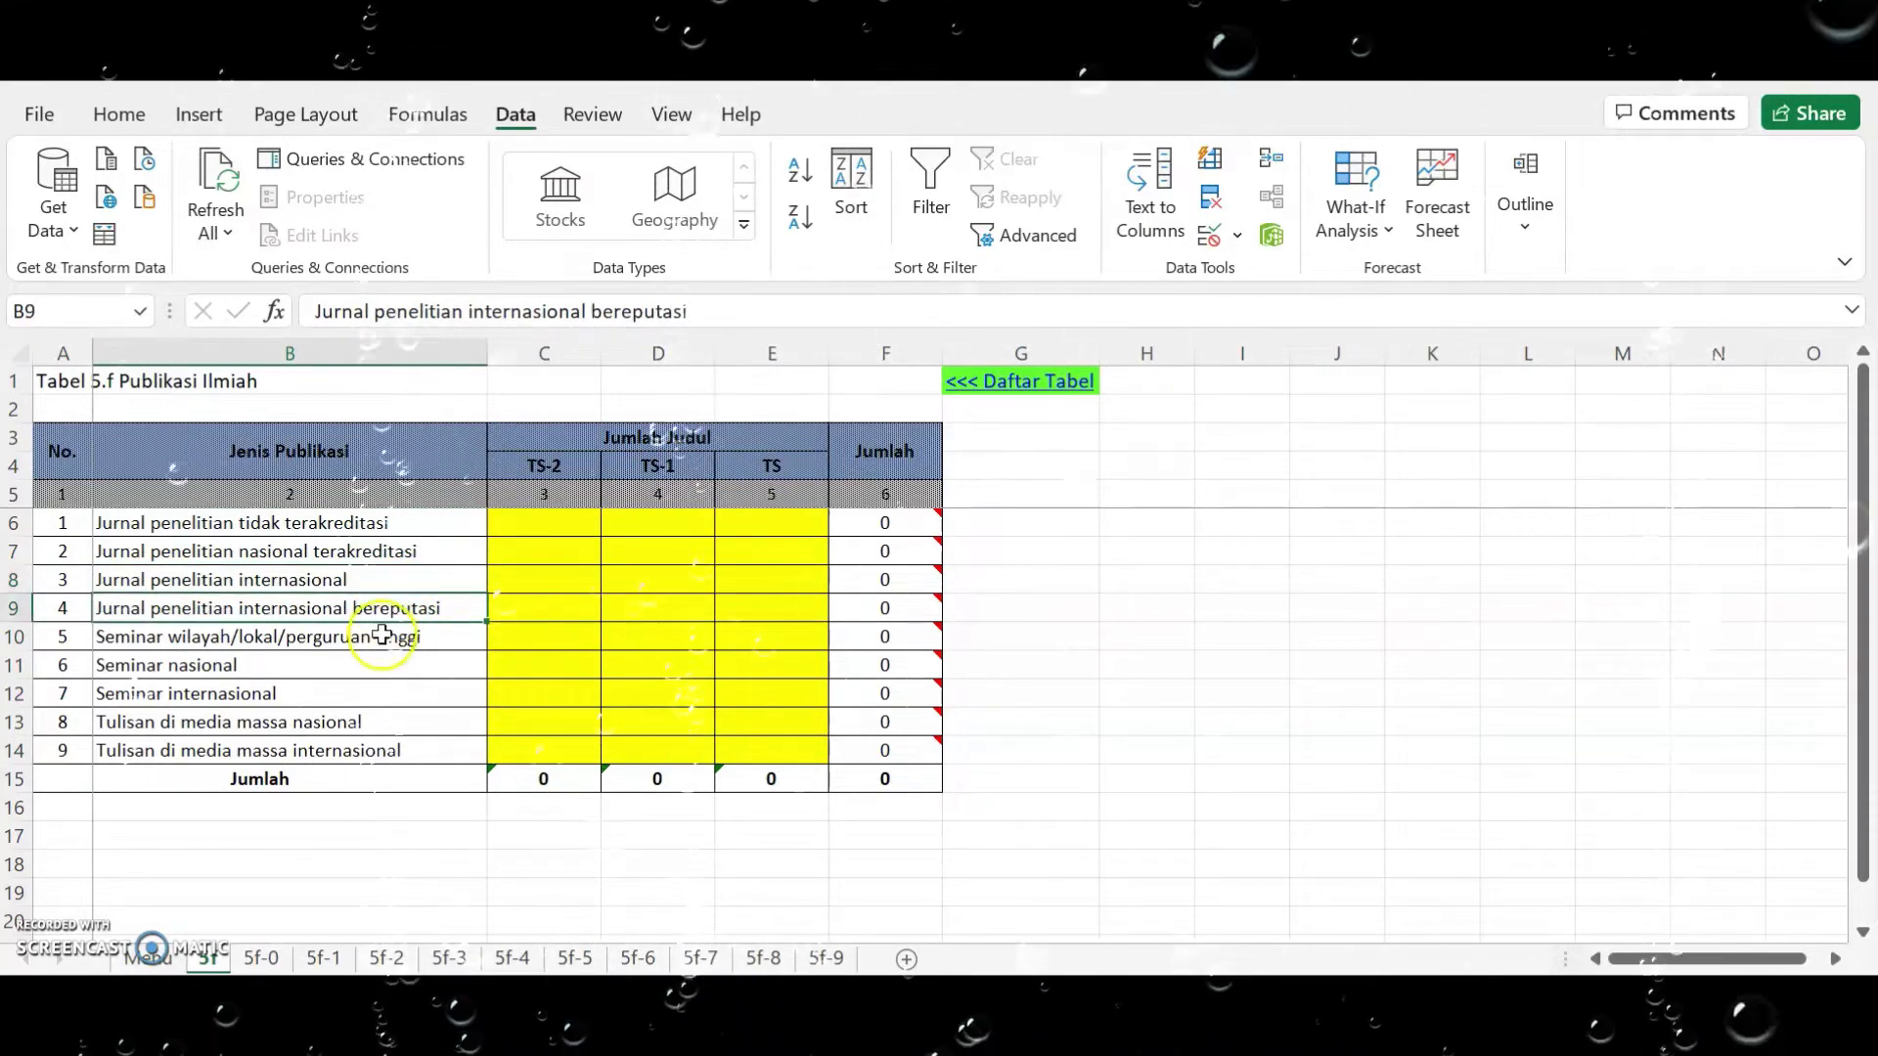
{"action": "left_click", "coordinate": [376, 640]}
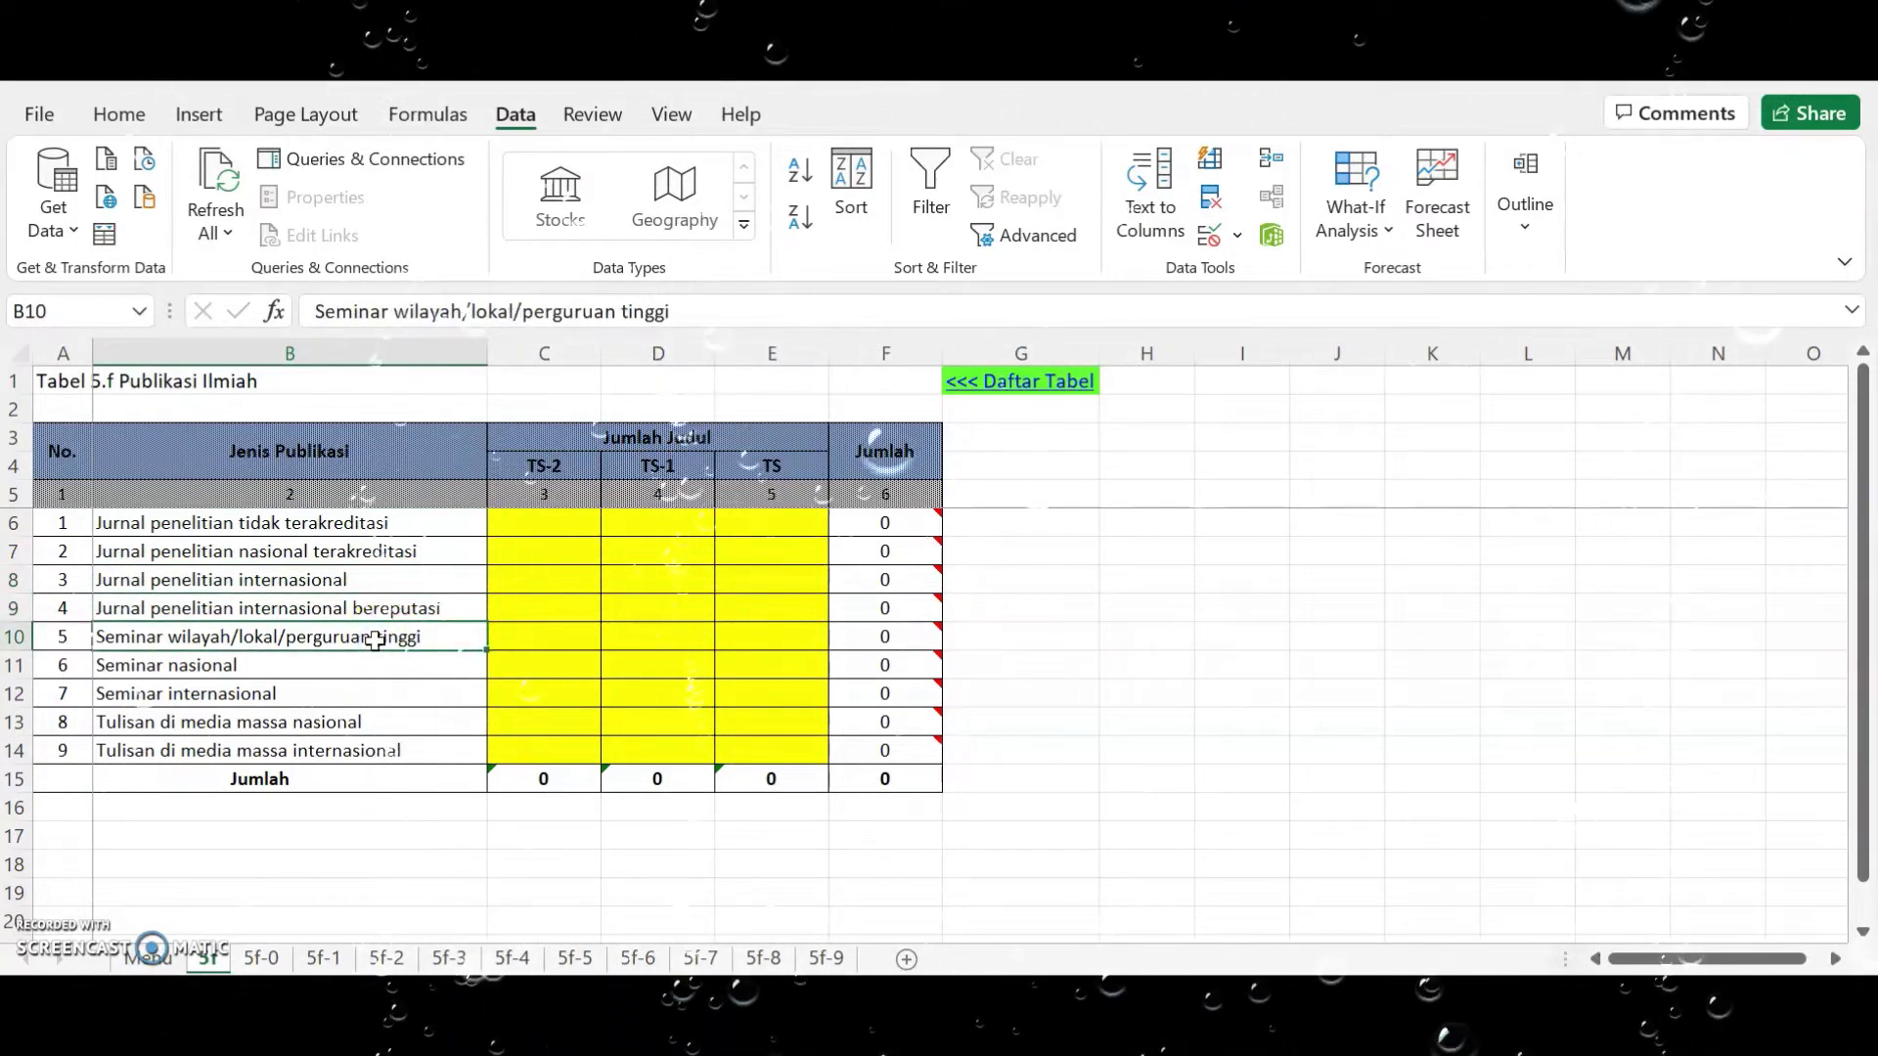
{"action": "left_click", "coordinate": [286, 667]}
{"action": "left_click", "coordinate": [290, 693]}
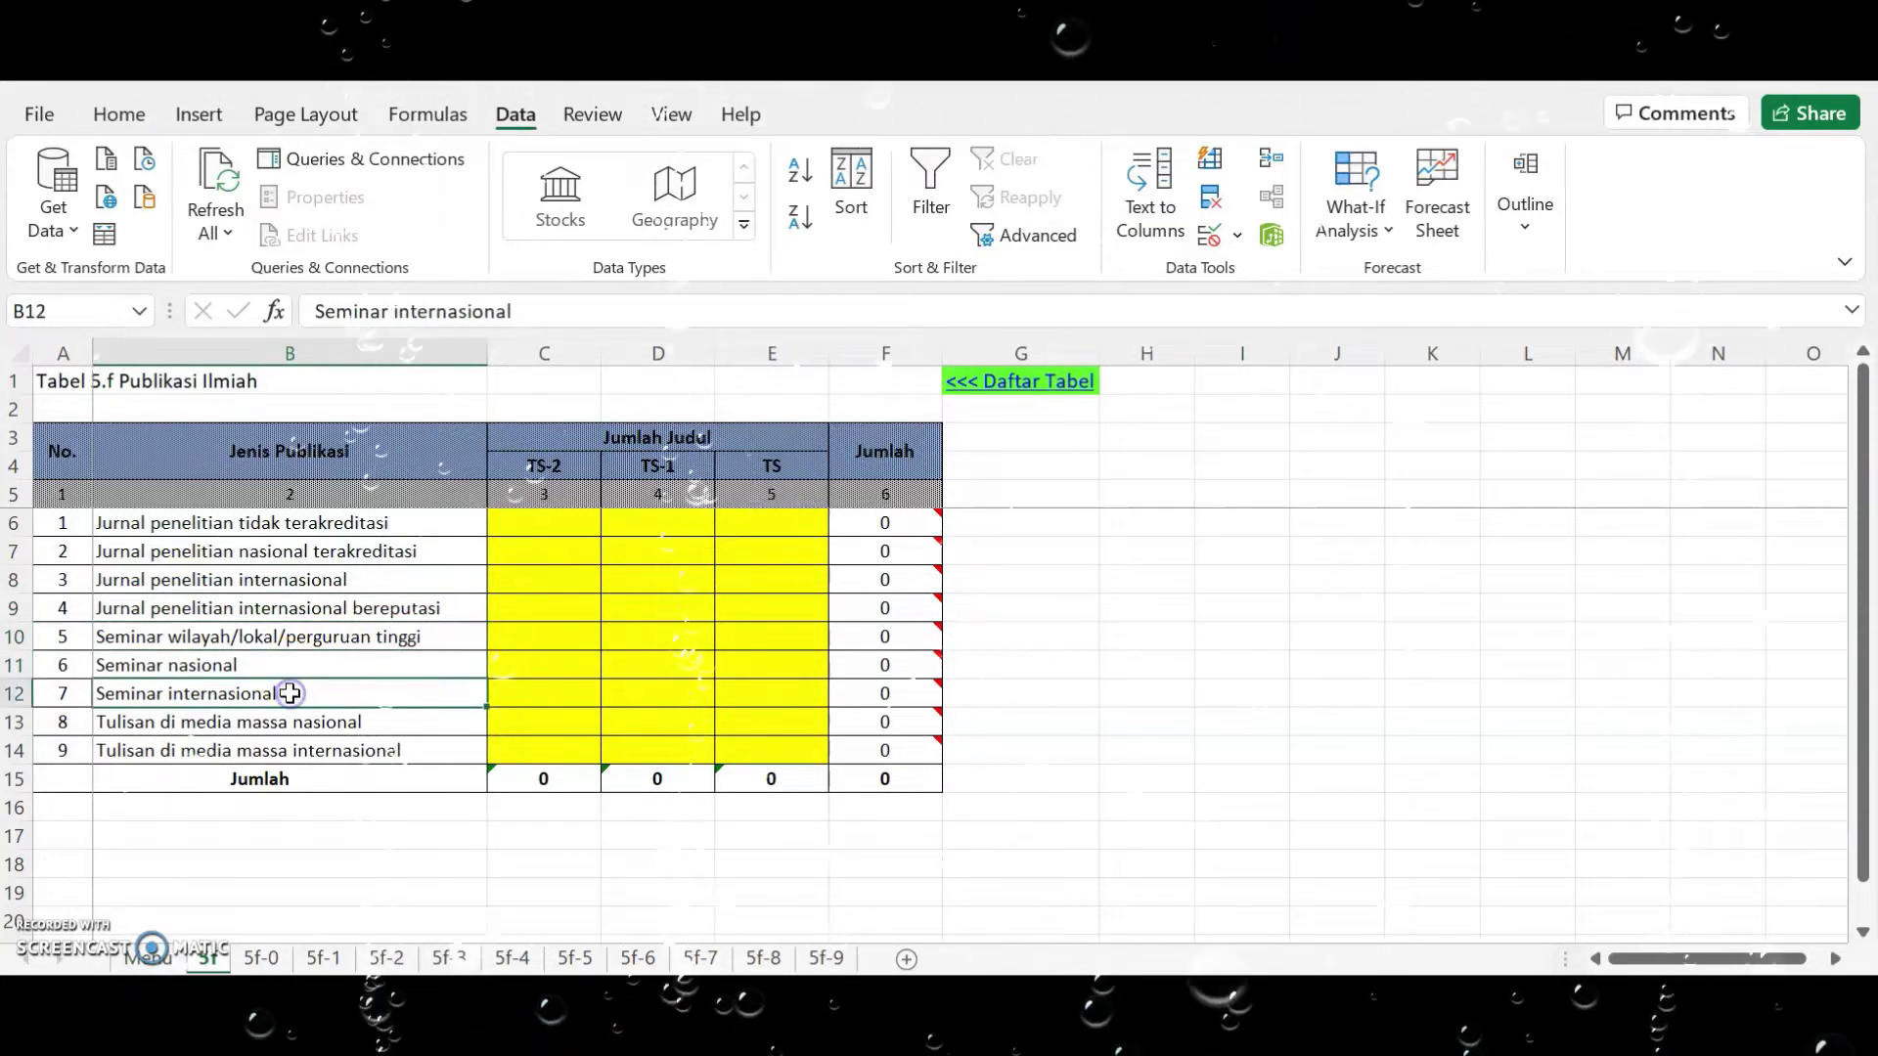
{"action": "left_click", "coordinate": [346, 723]}
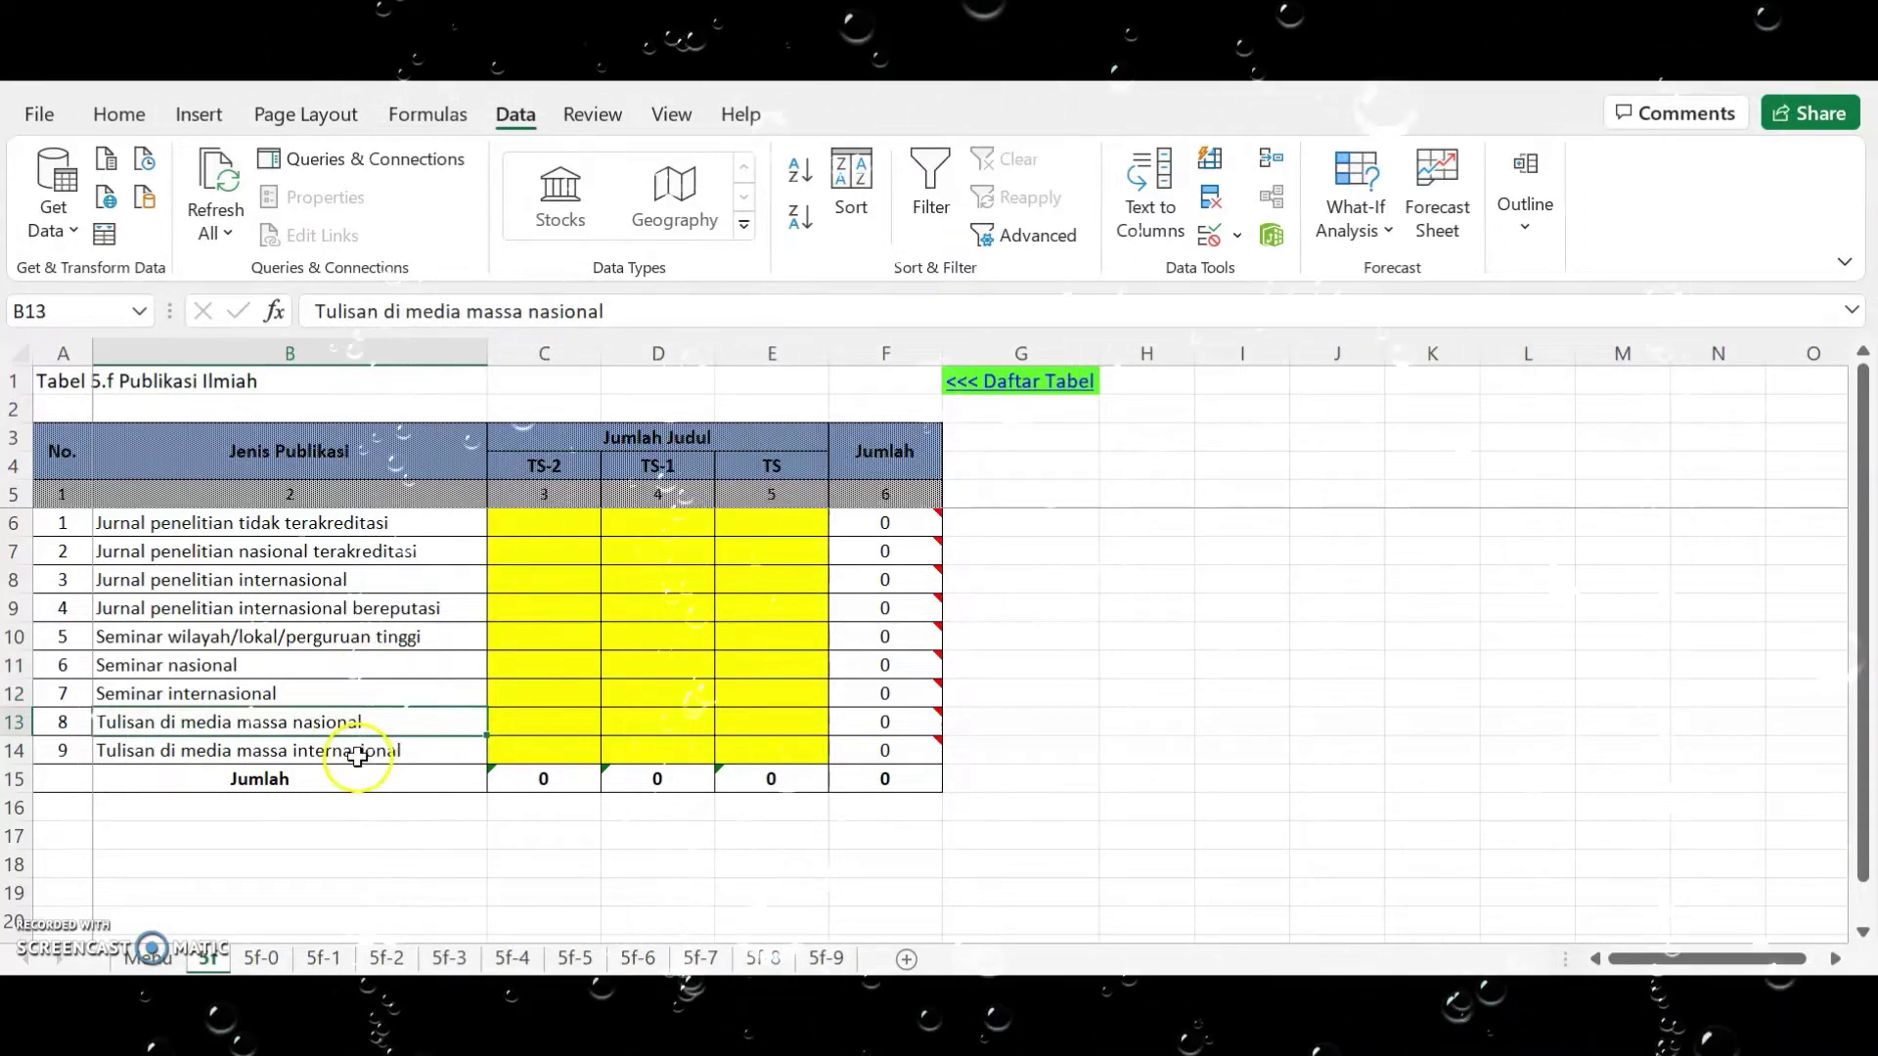
{"action": "left_click", "coordinate": [357, 756]}
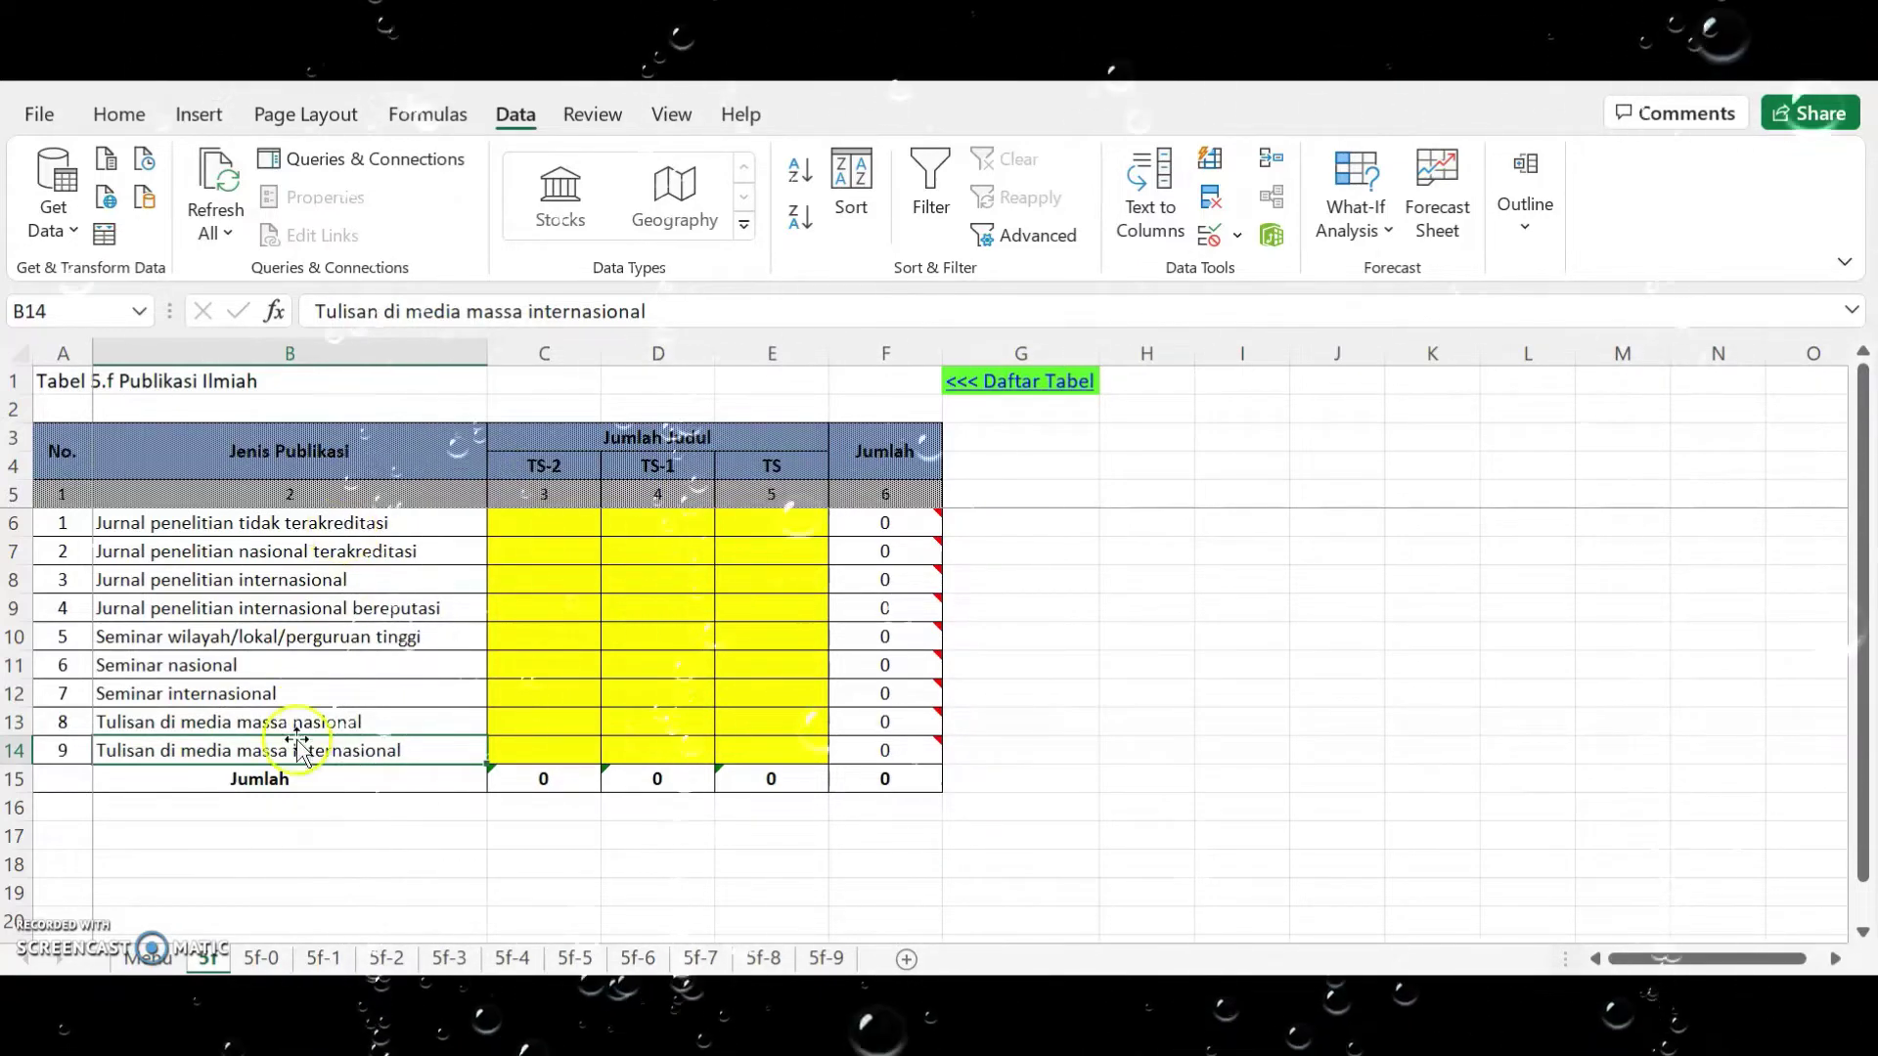
Check cell E3 on sheet 5f-0, then select publication types B6:B14 on sheet 5f.
{"action": "left_click", "coordinate": [261, 958]}
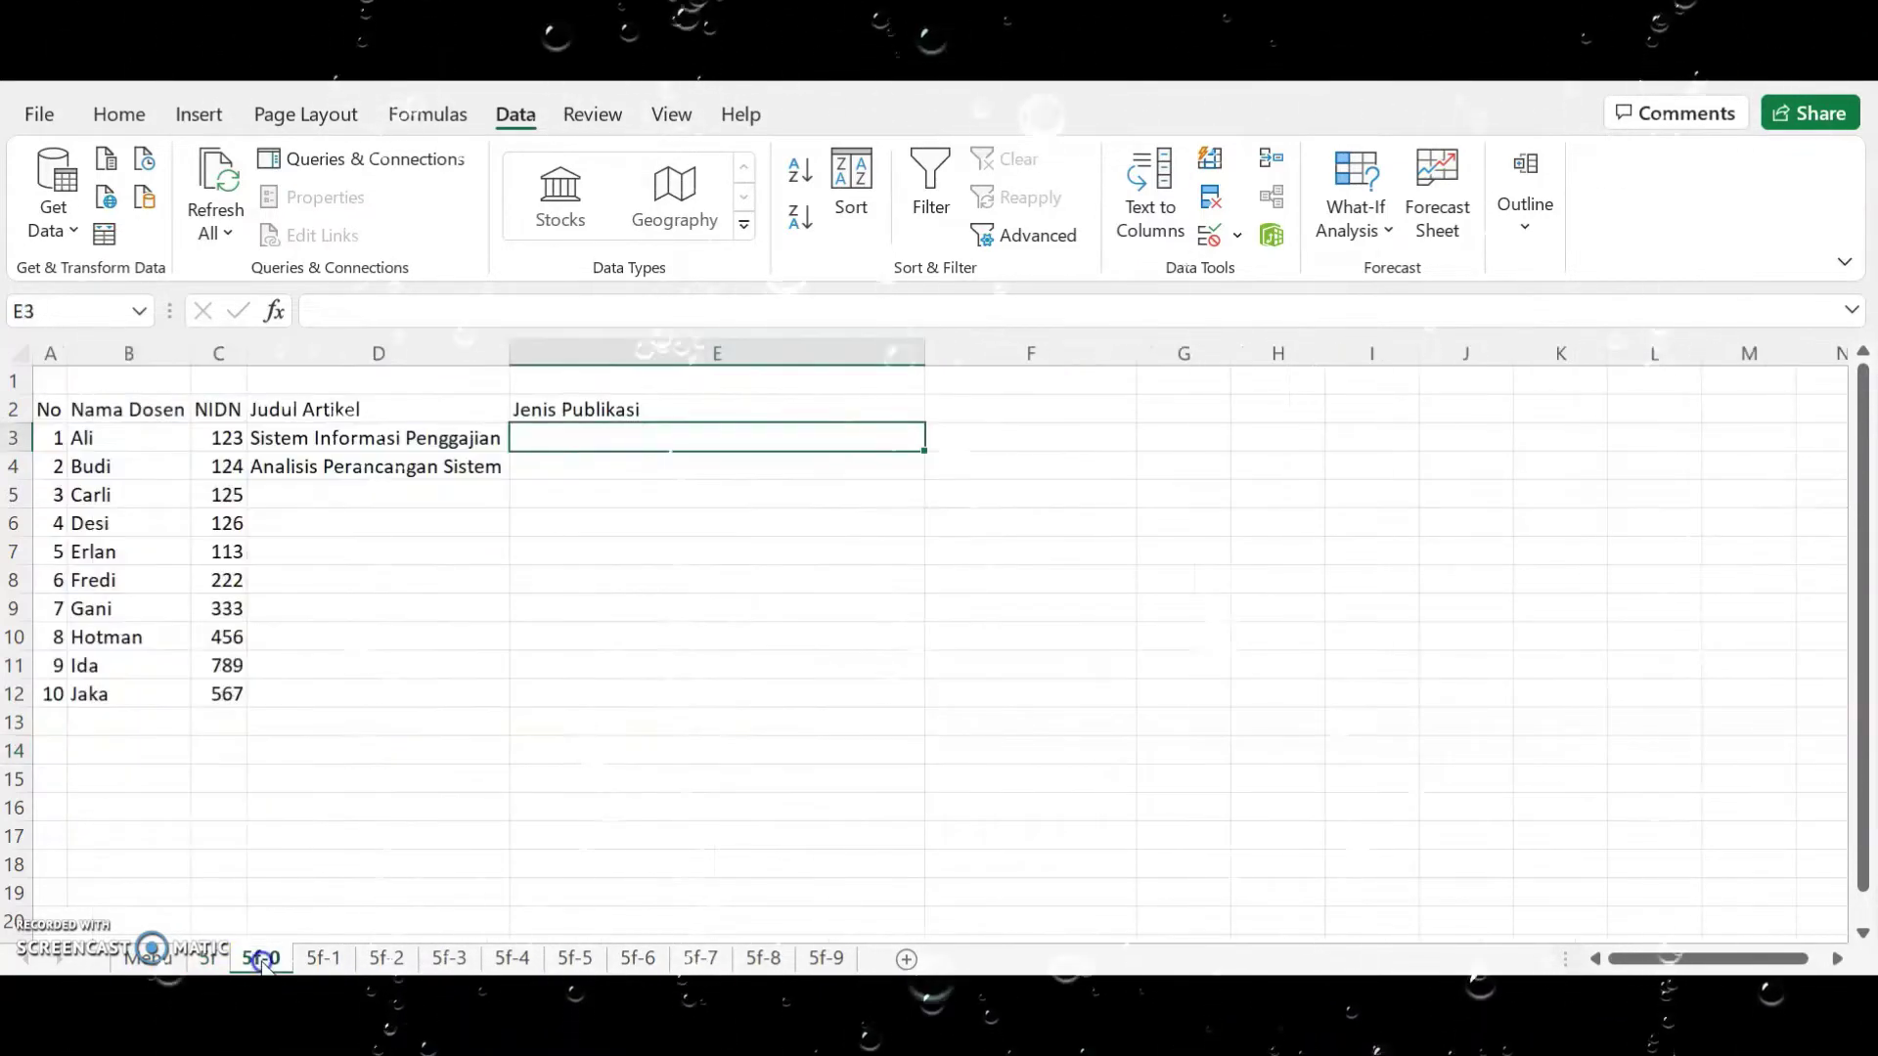
{"action": "left_click", "coordinate": [635, 410]}
{"action": "left_click", "coordinate": [623, 427]}
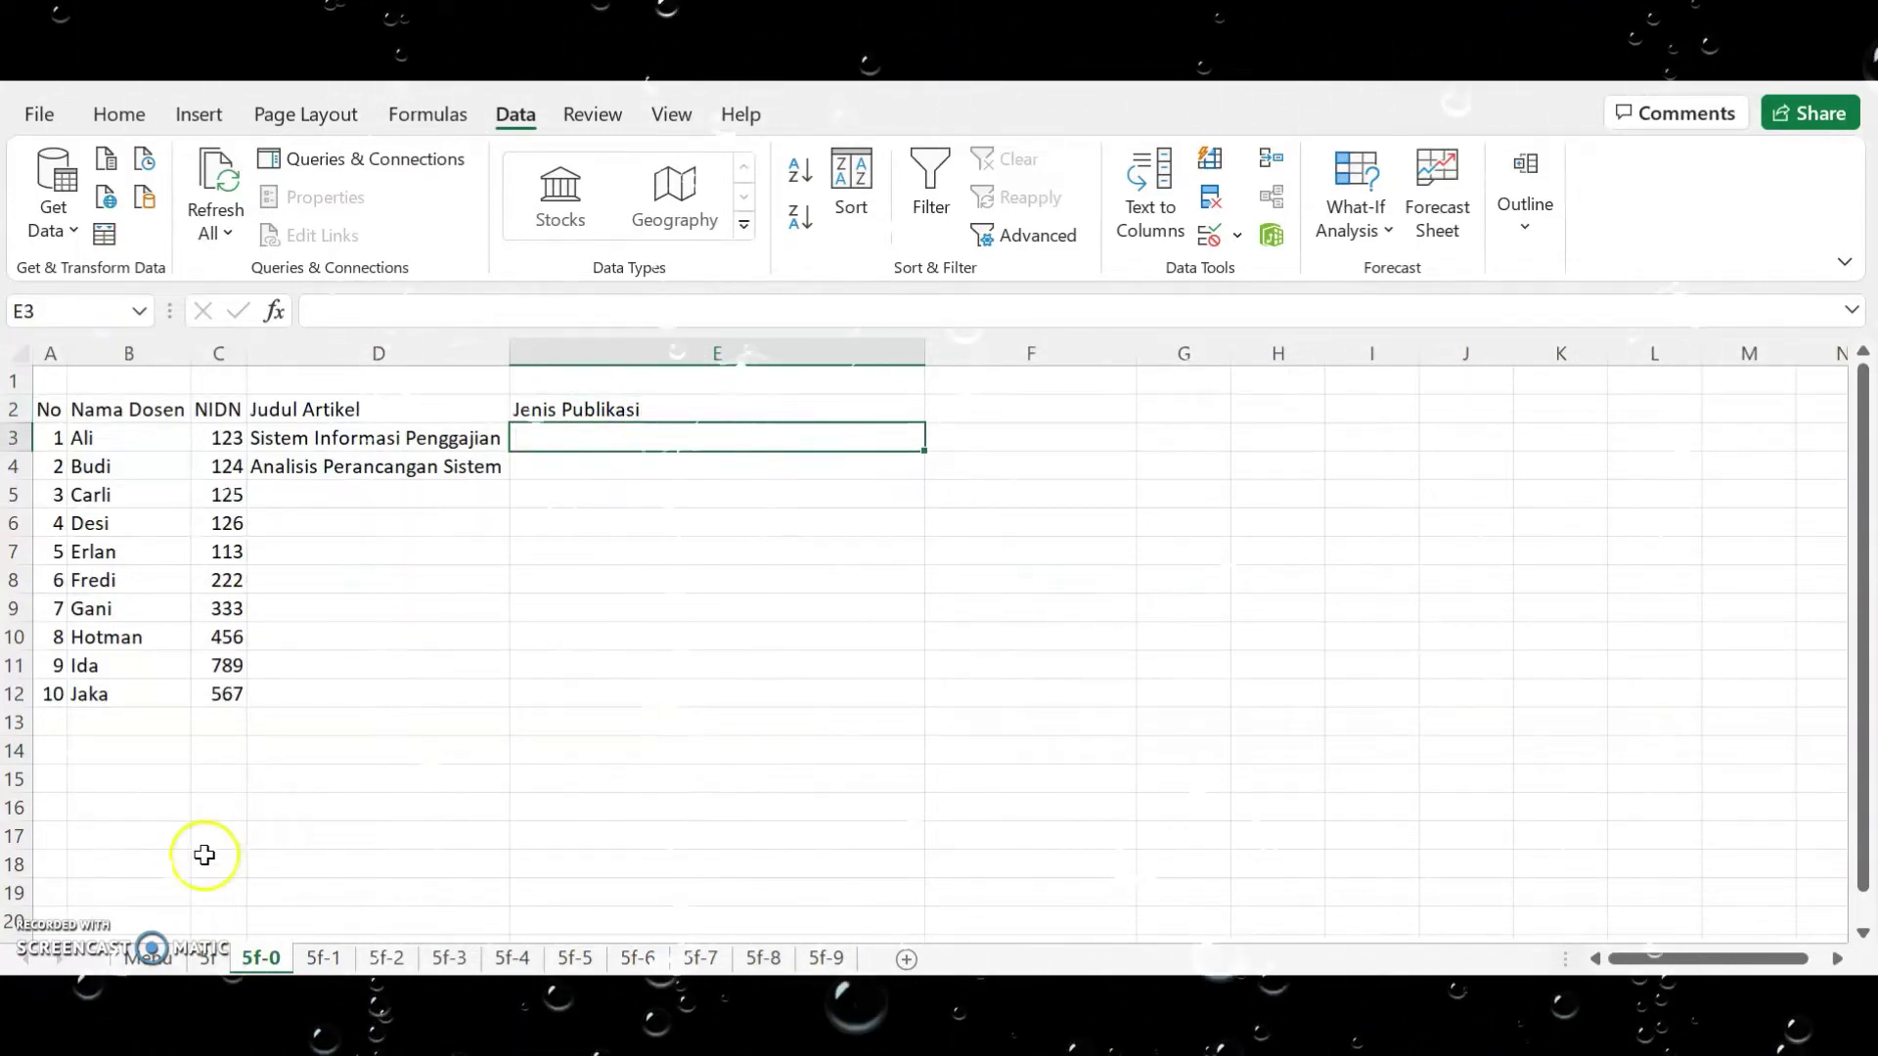
{"action": "left_click", "coordinate": [208, 959]}
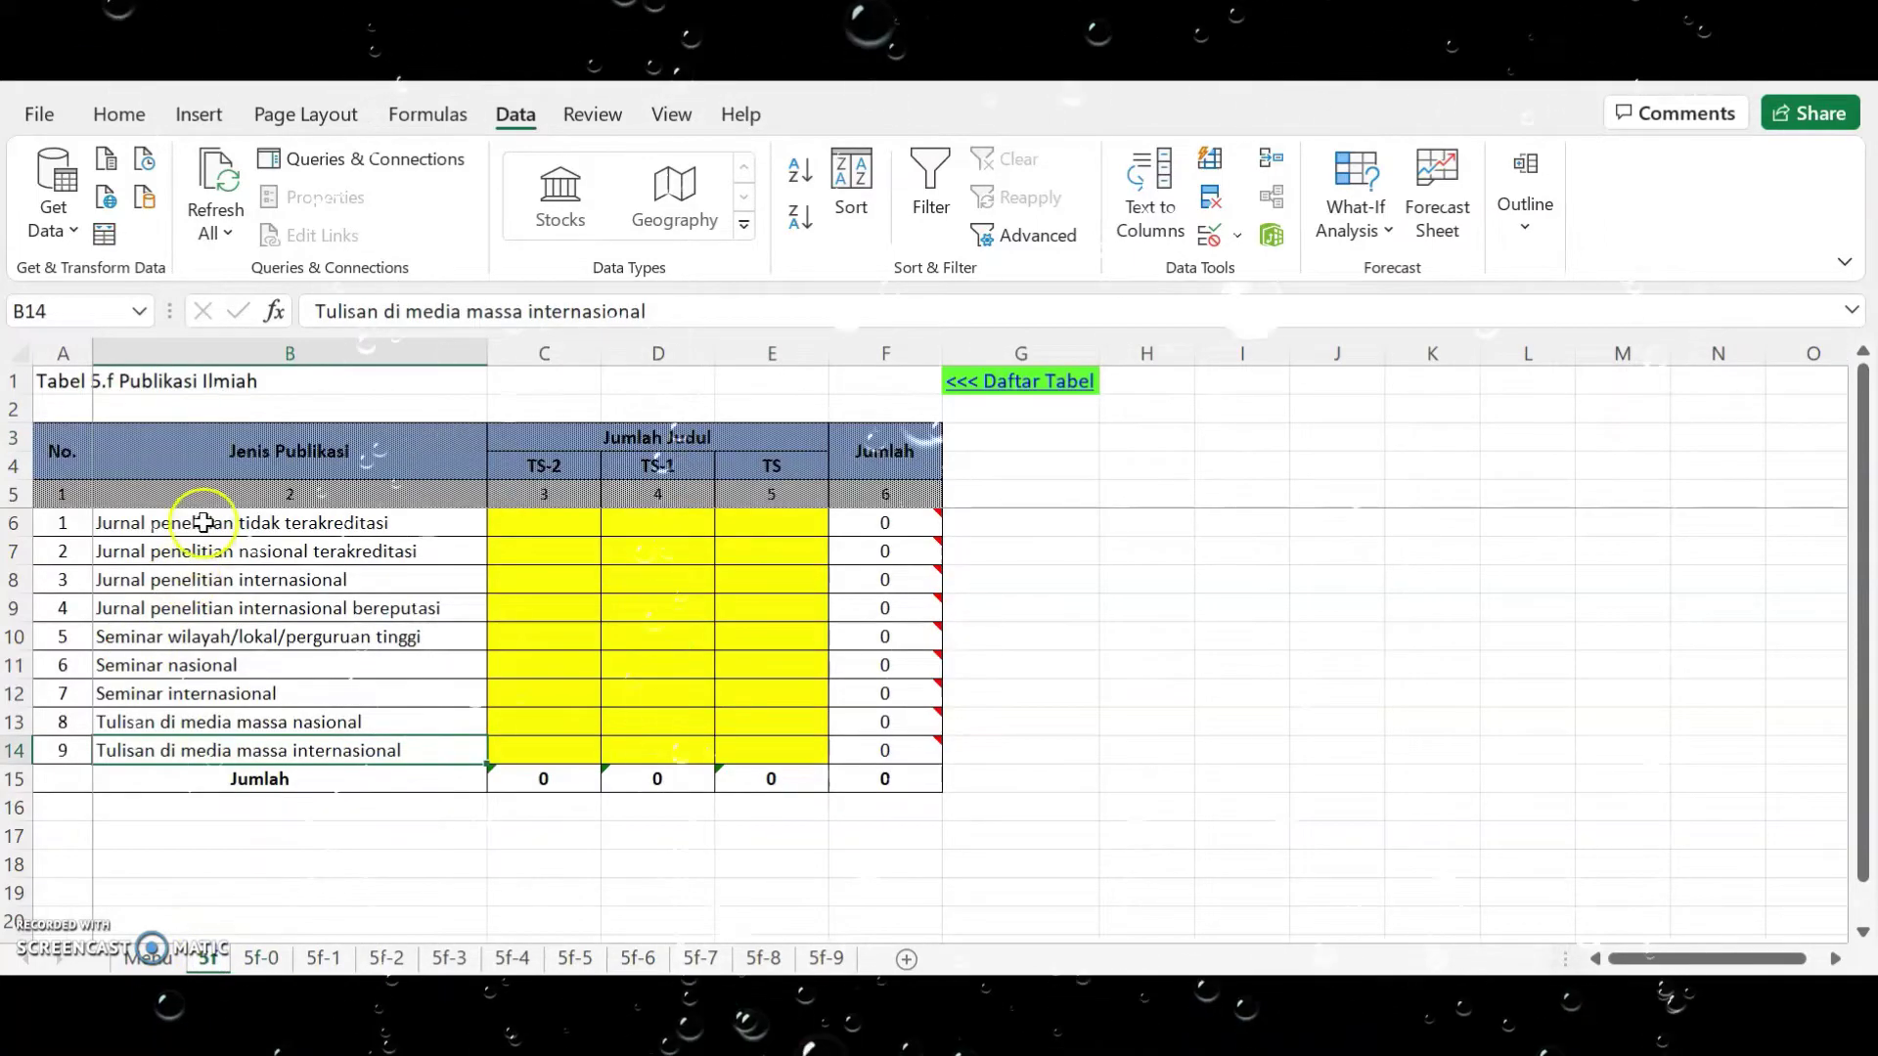
{"action": "left_click_drag", "start_coordinate": [209, 522], "coordinate": [288, 749]}
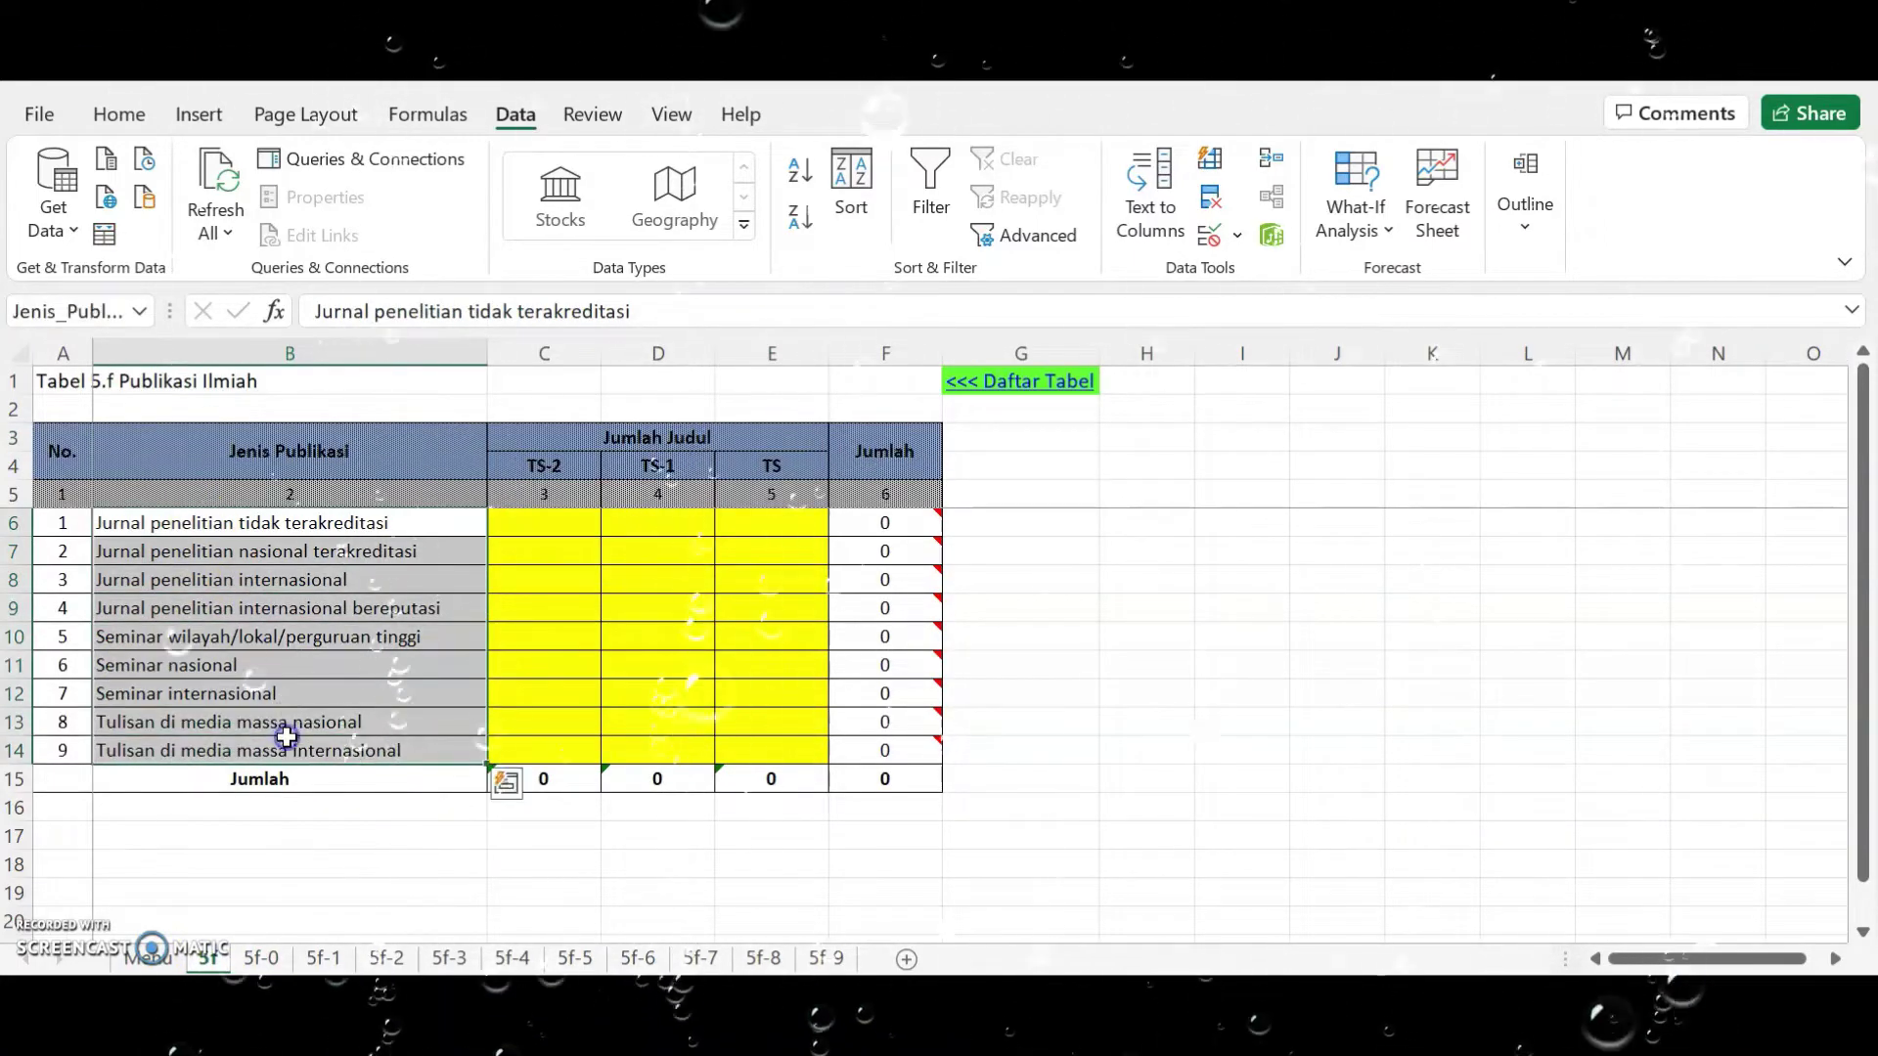
Define the name Jenis_Publikasi_Ilmiah with Workbook scope for the selected B6:B14.
{"action": "right_click", "coordinate": [300, 678]}
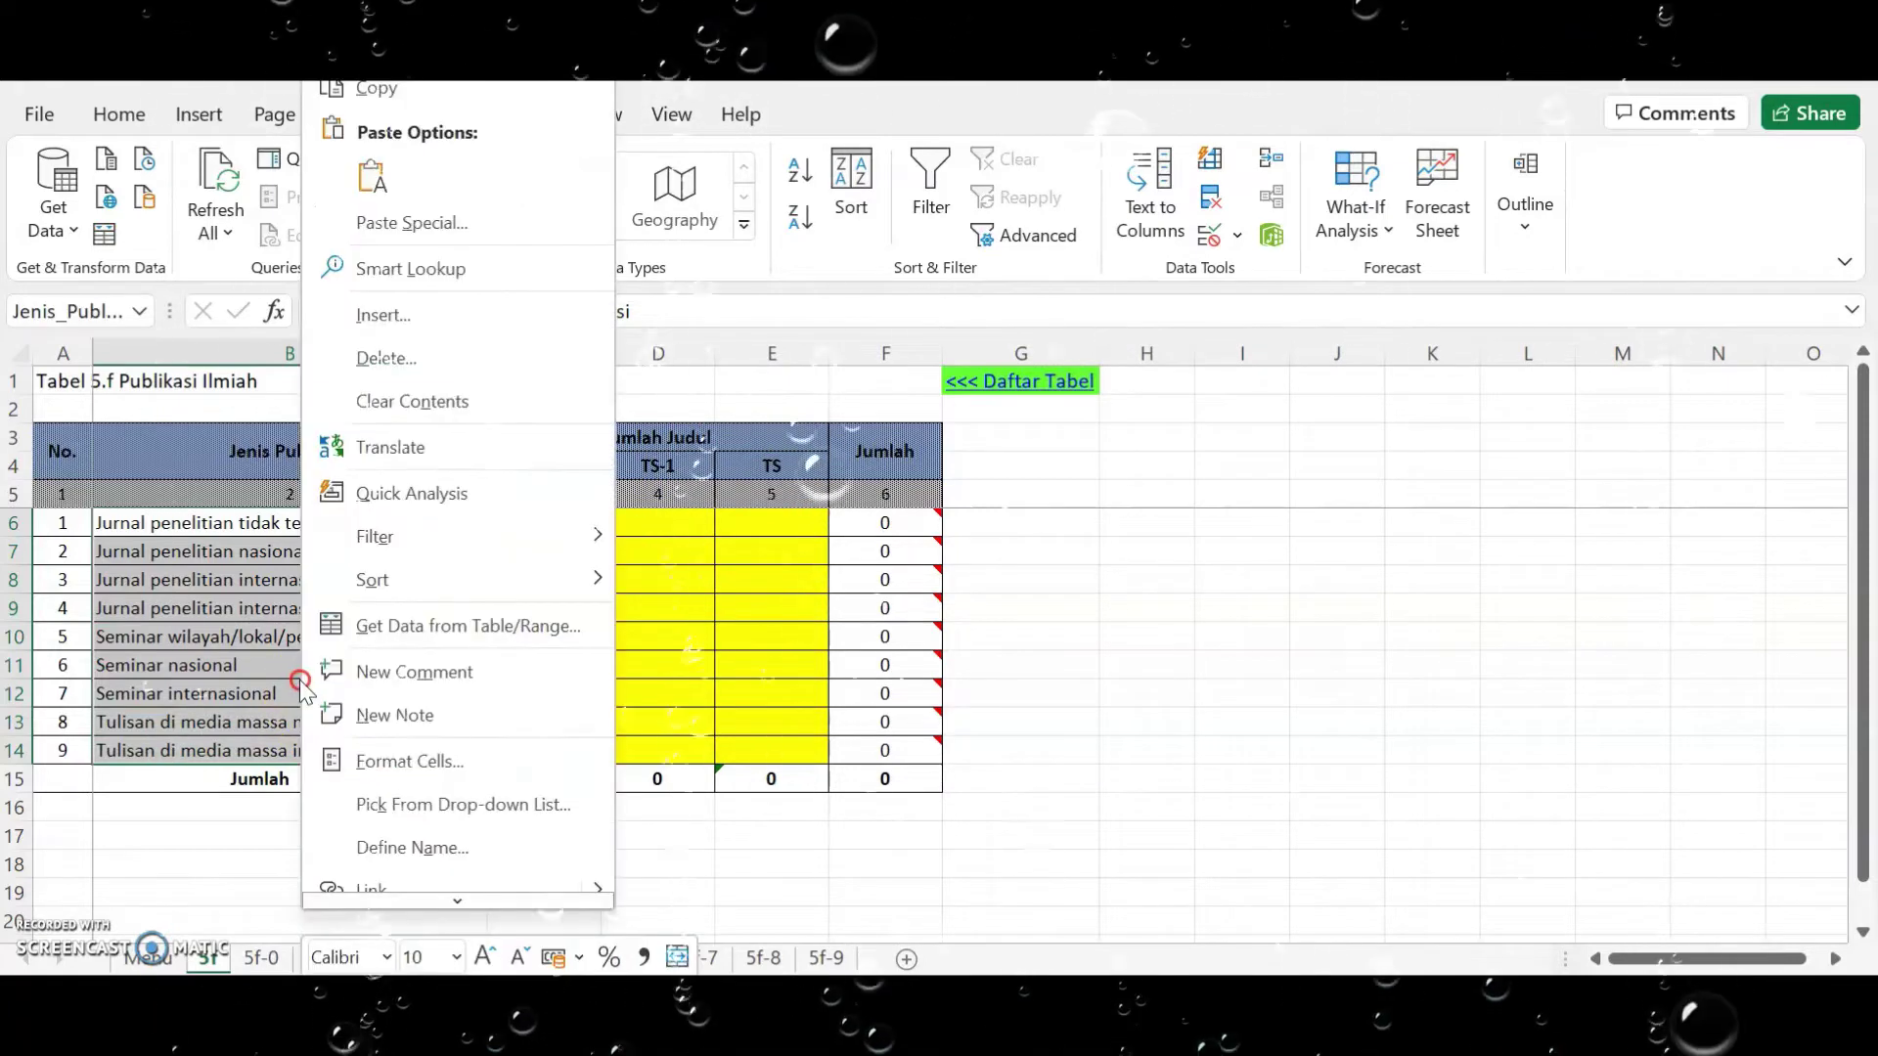
{"action": "left_click", "coordinate": [447, 849]}
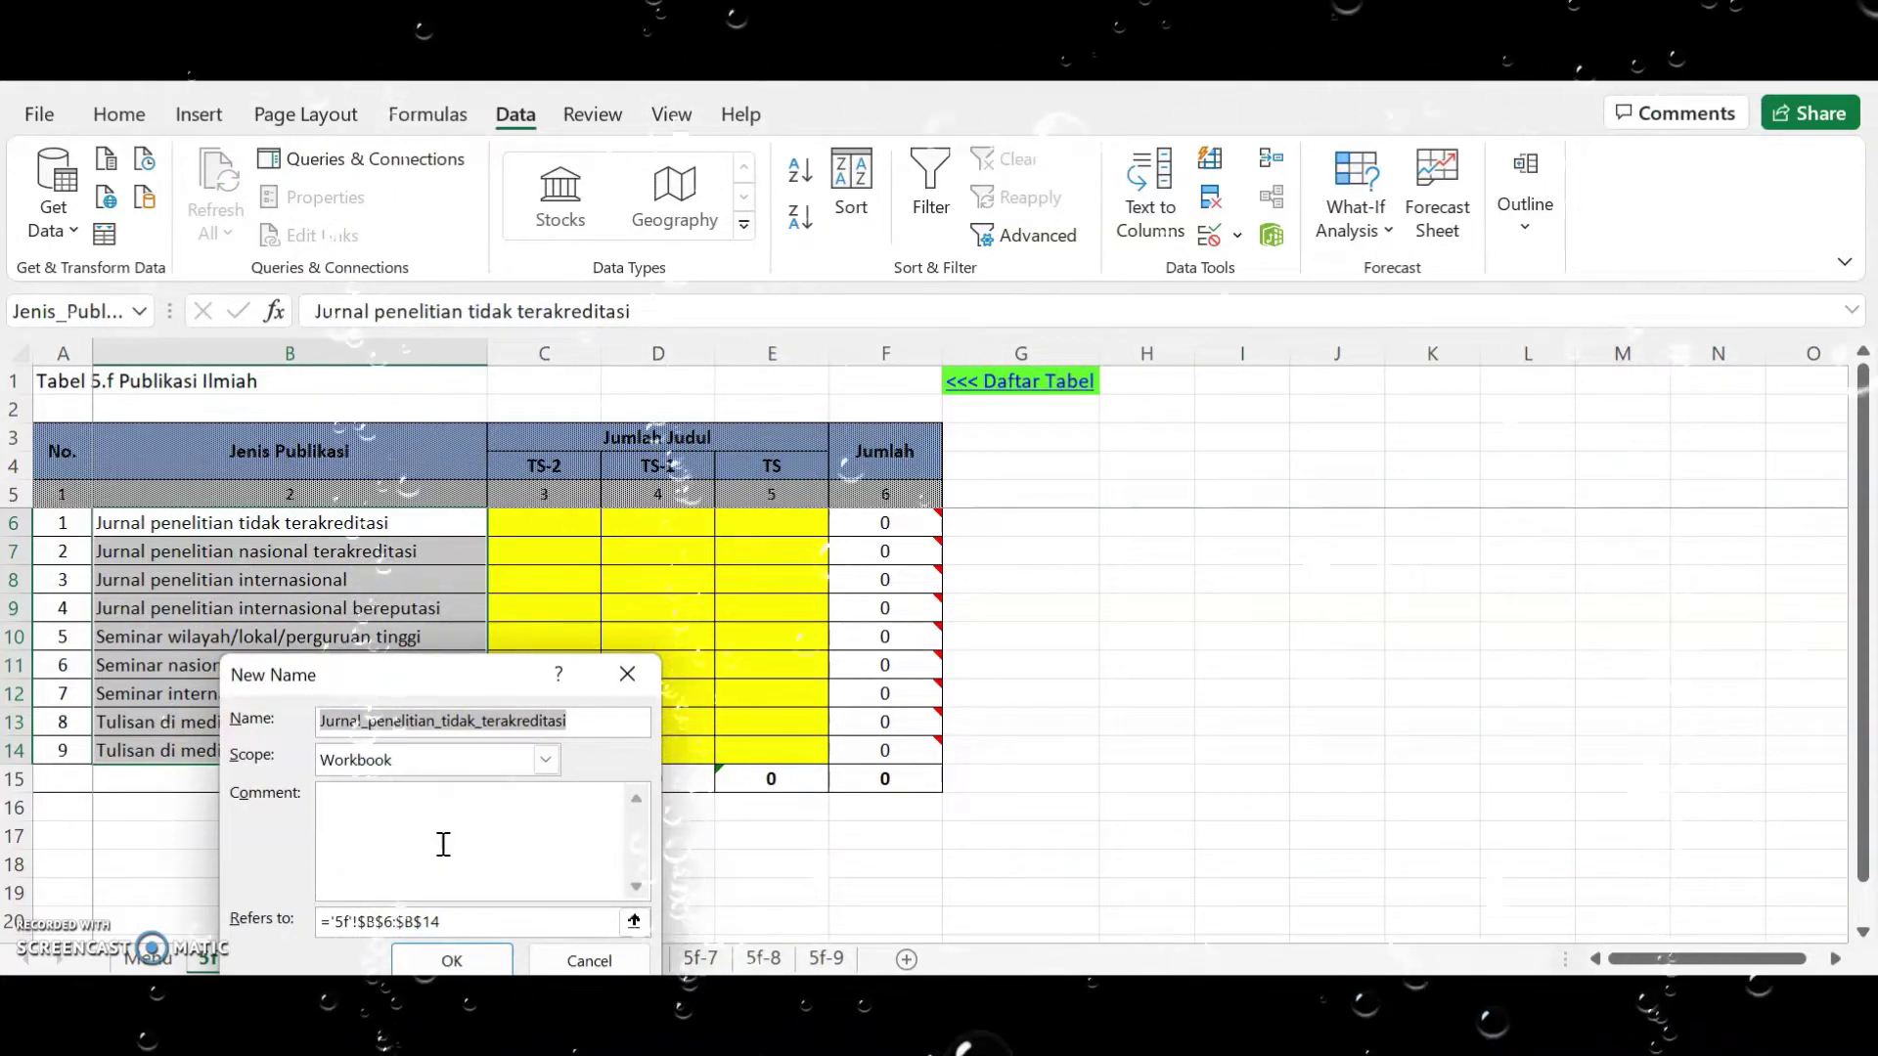
{"action": "type", "text": "Jeni"}
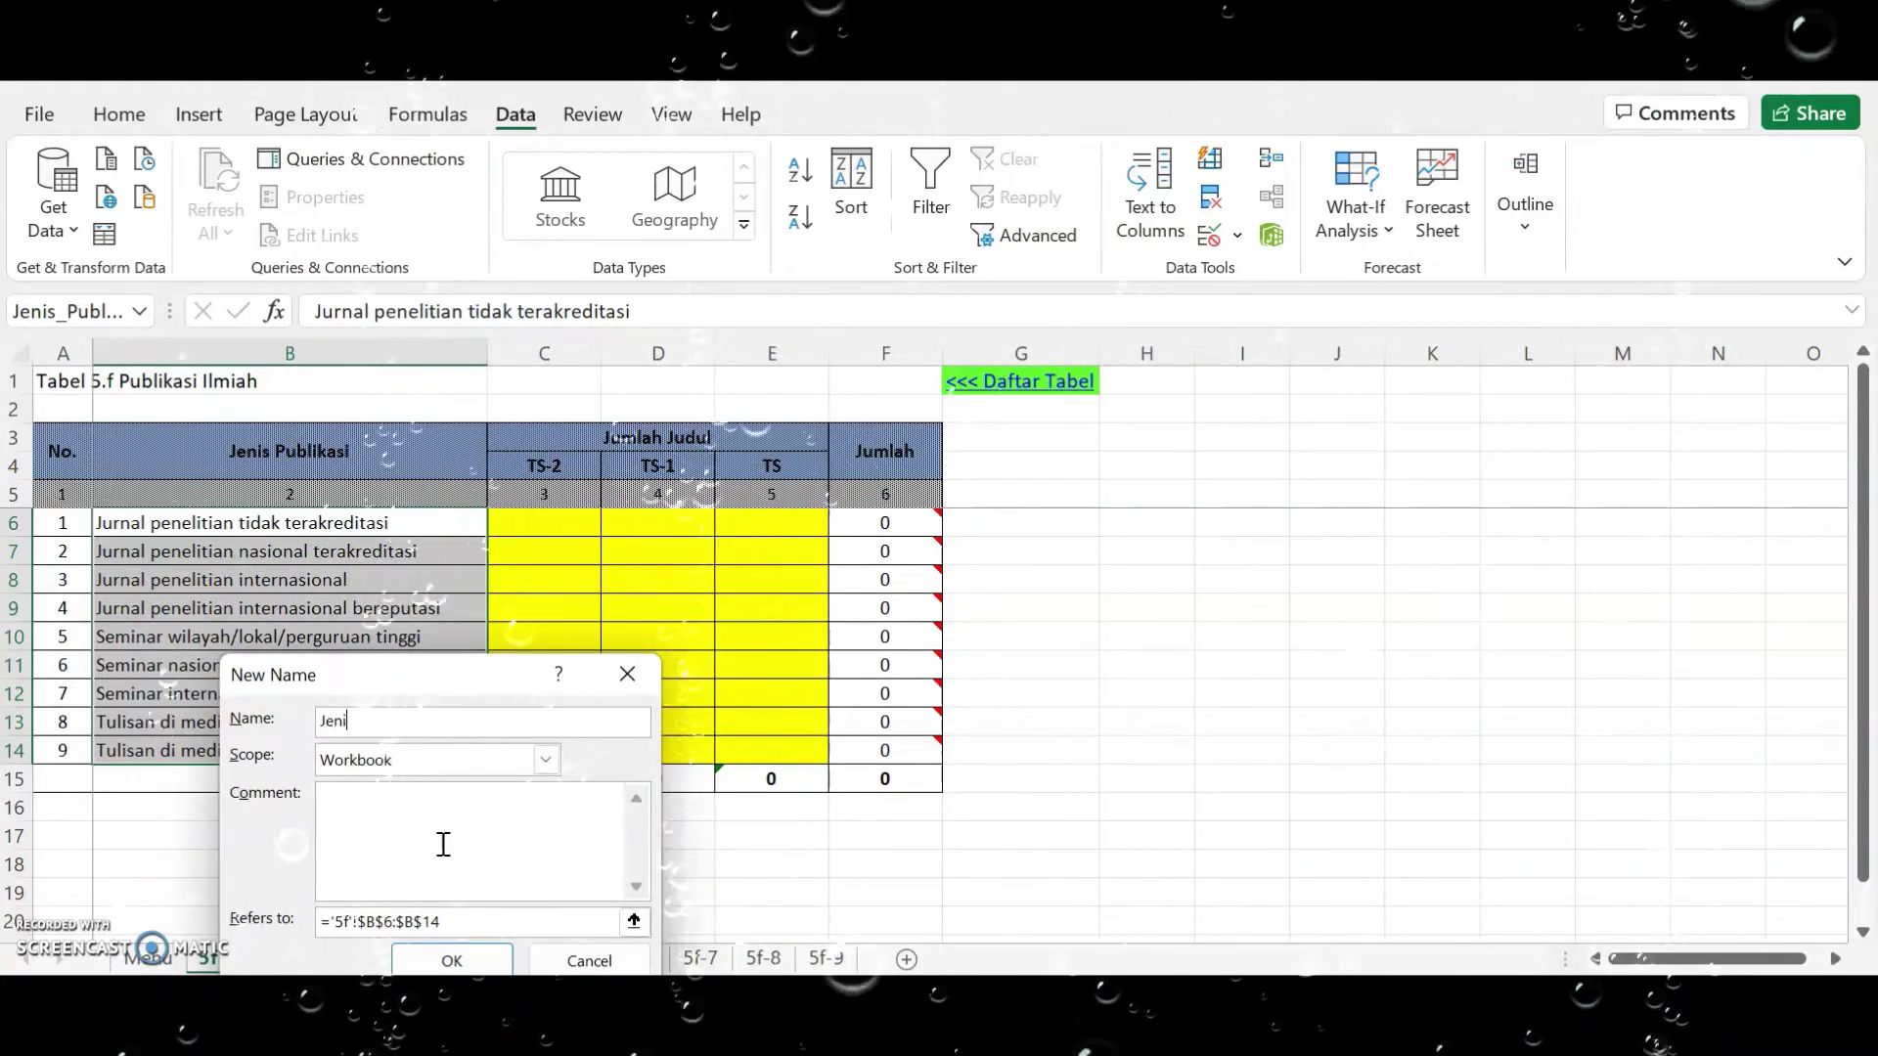
{"action": "type", "text": "s_Publikasi"}
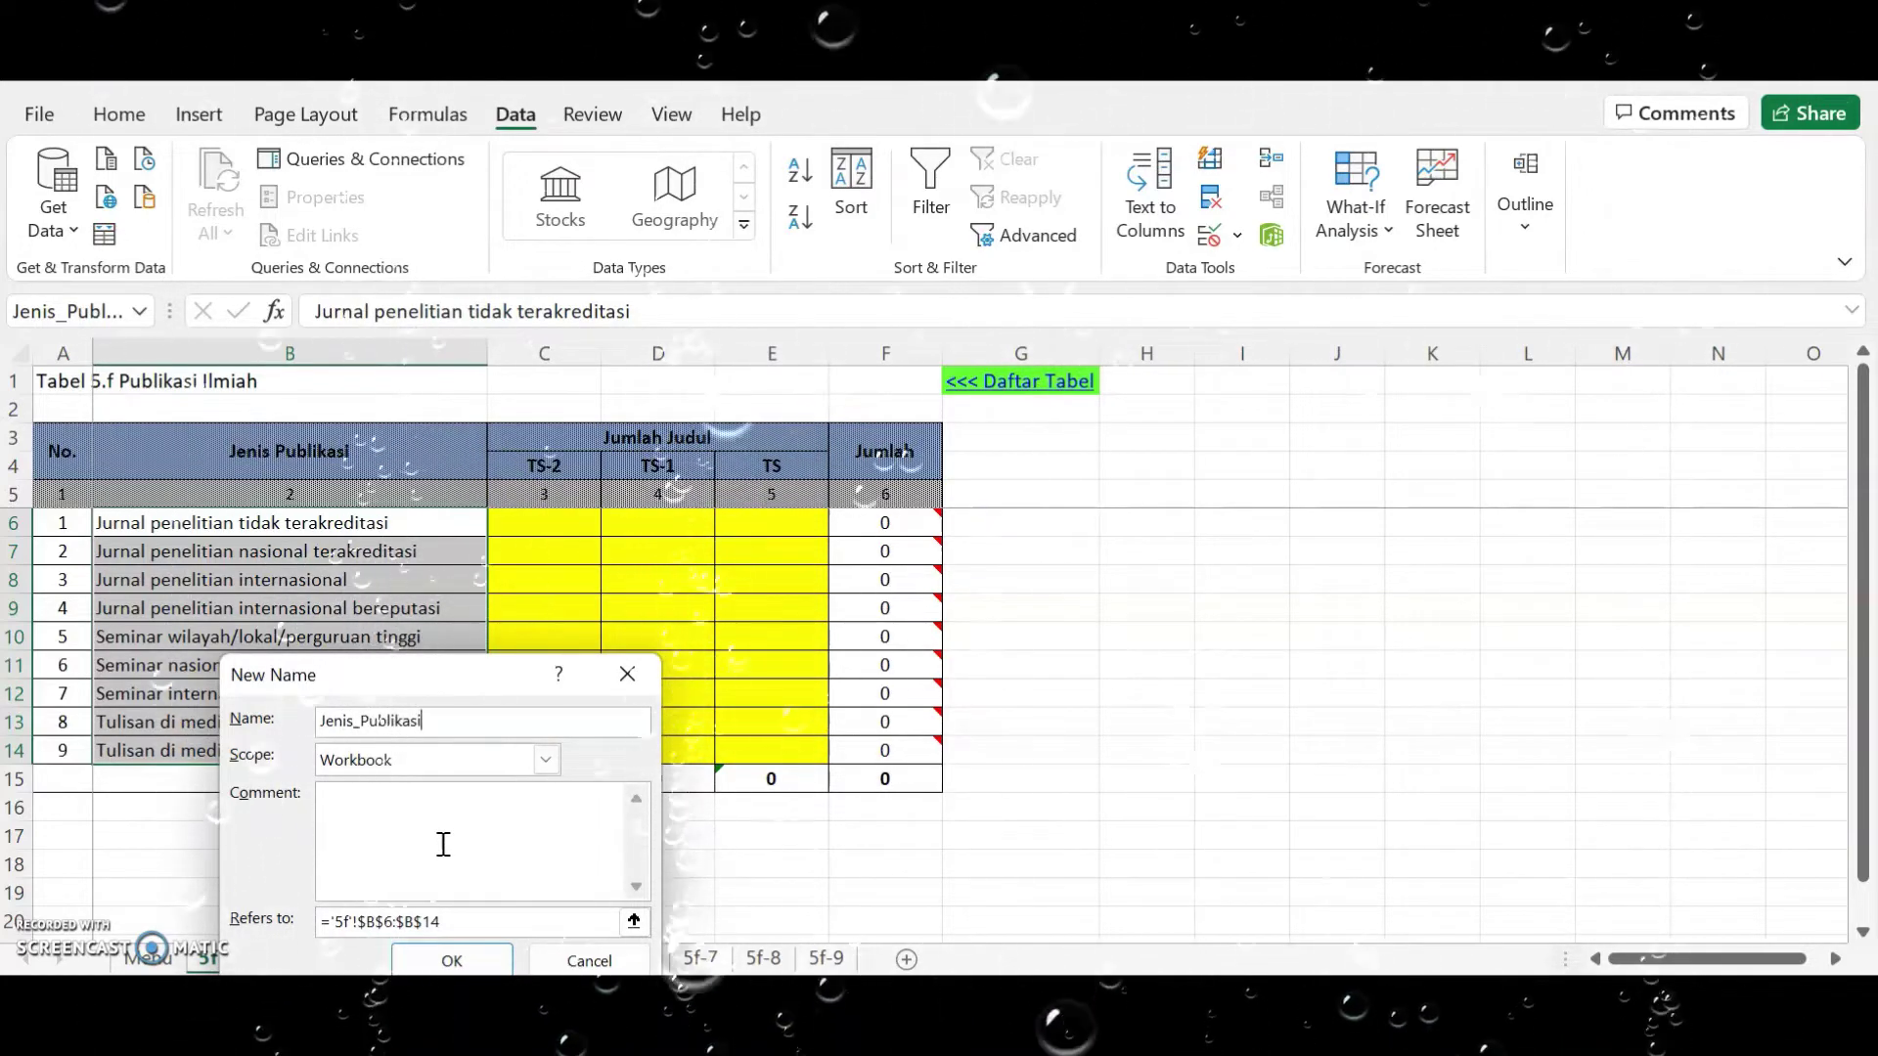
{"action": "type", "text": "_Ilmiah"}
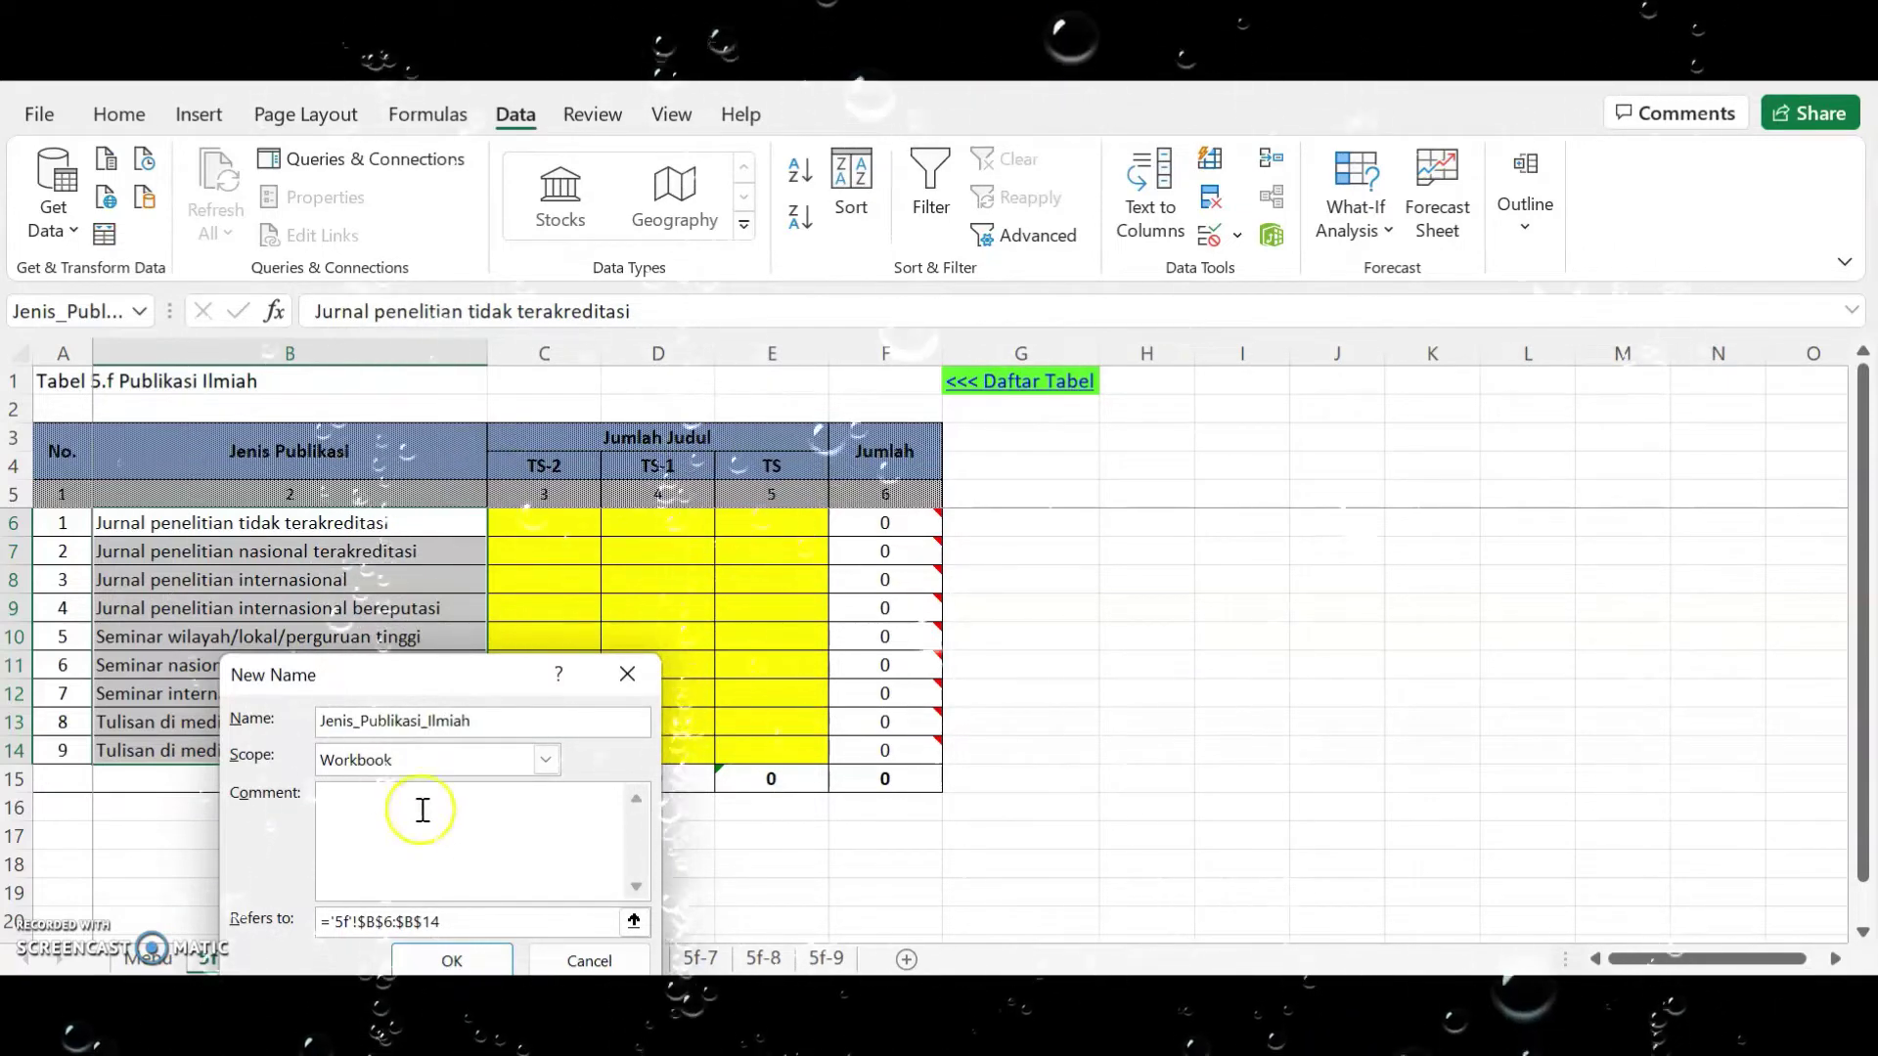
{"action": "left_click", "coordinate": [354, 729]}
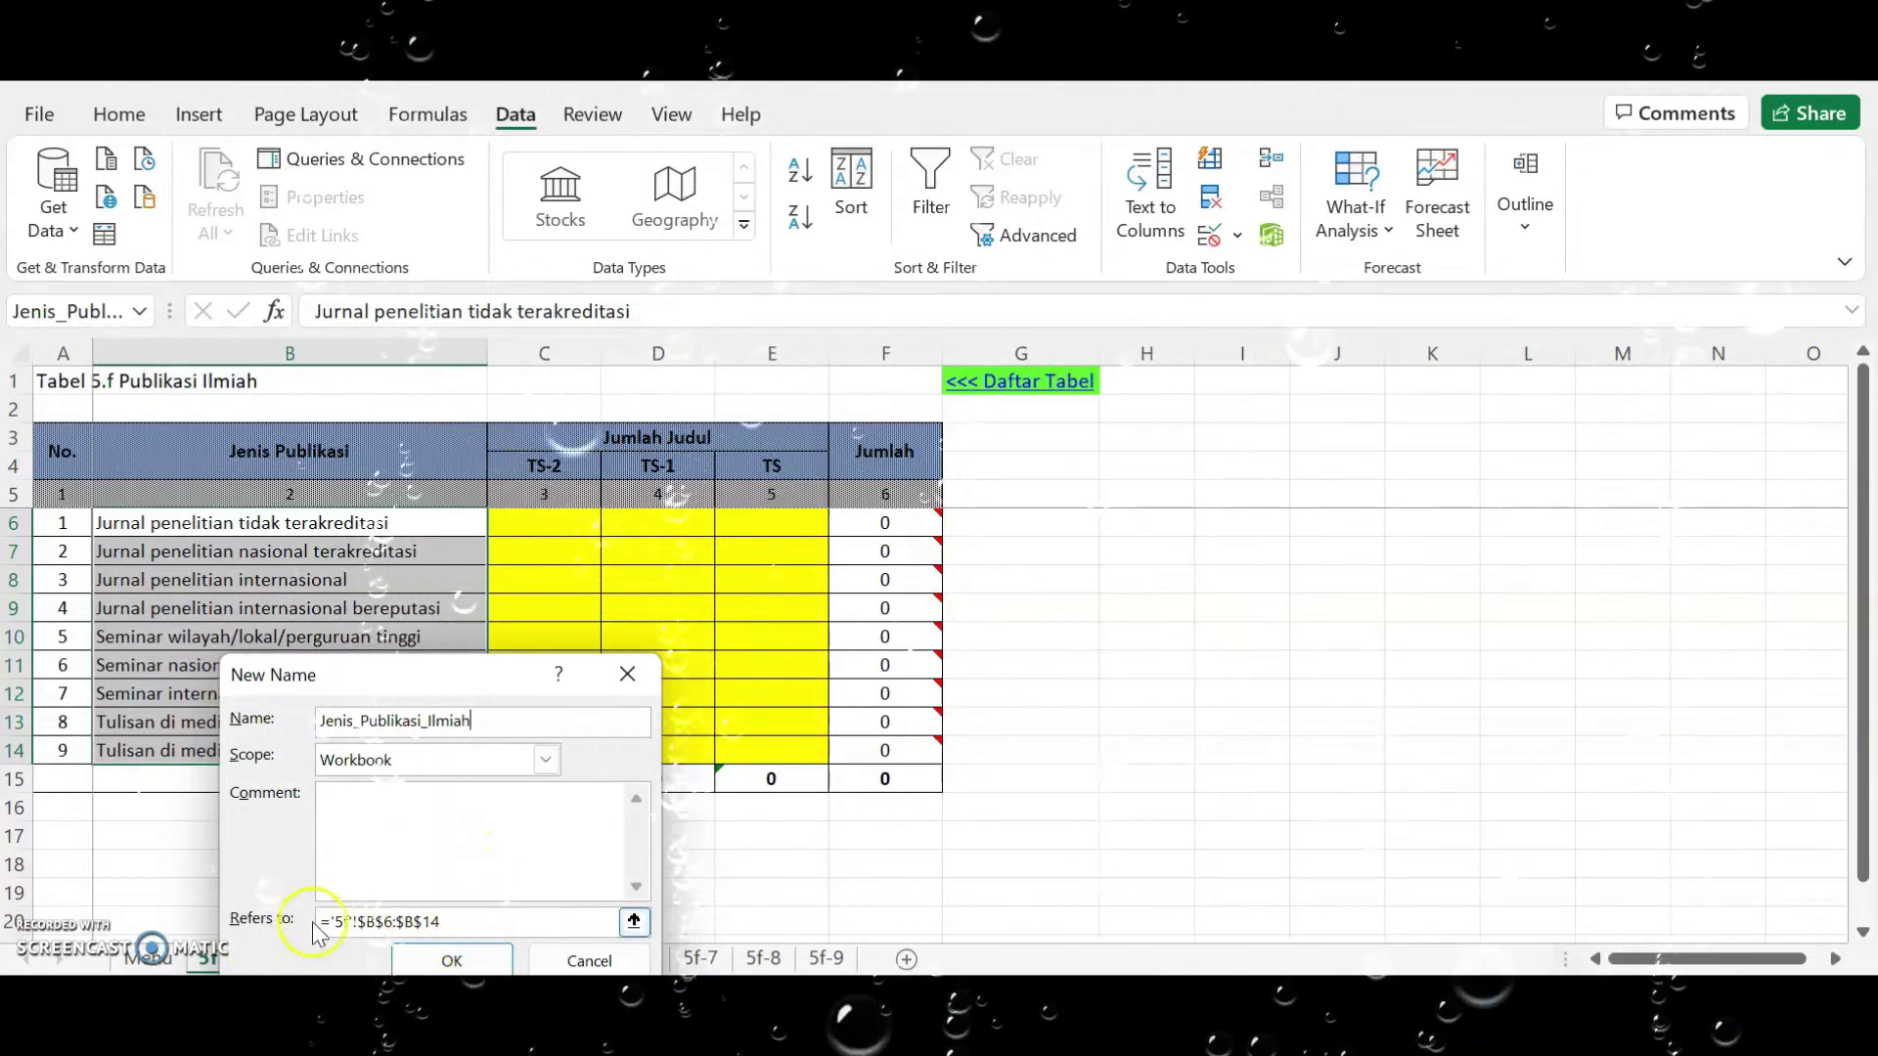
{"action": "left_click", "coordinate": [454, 962]}
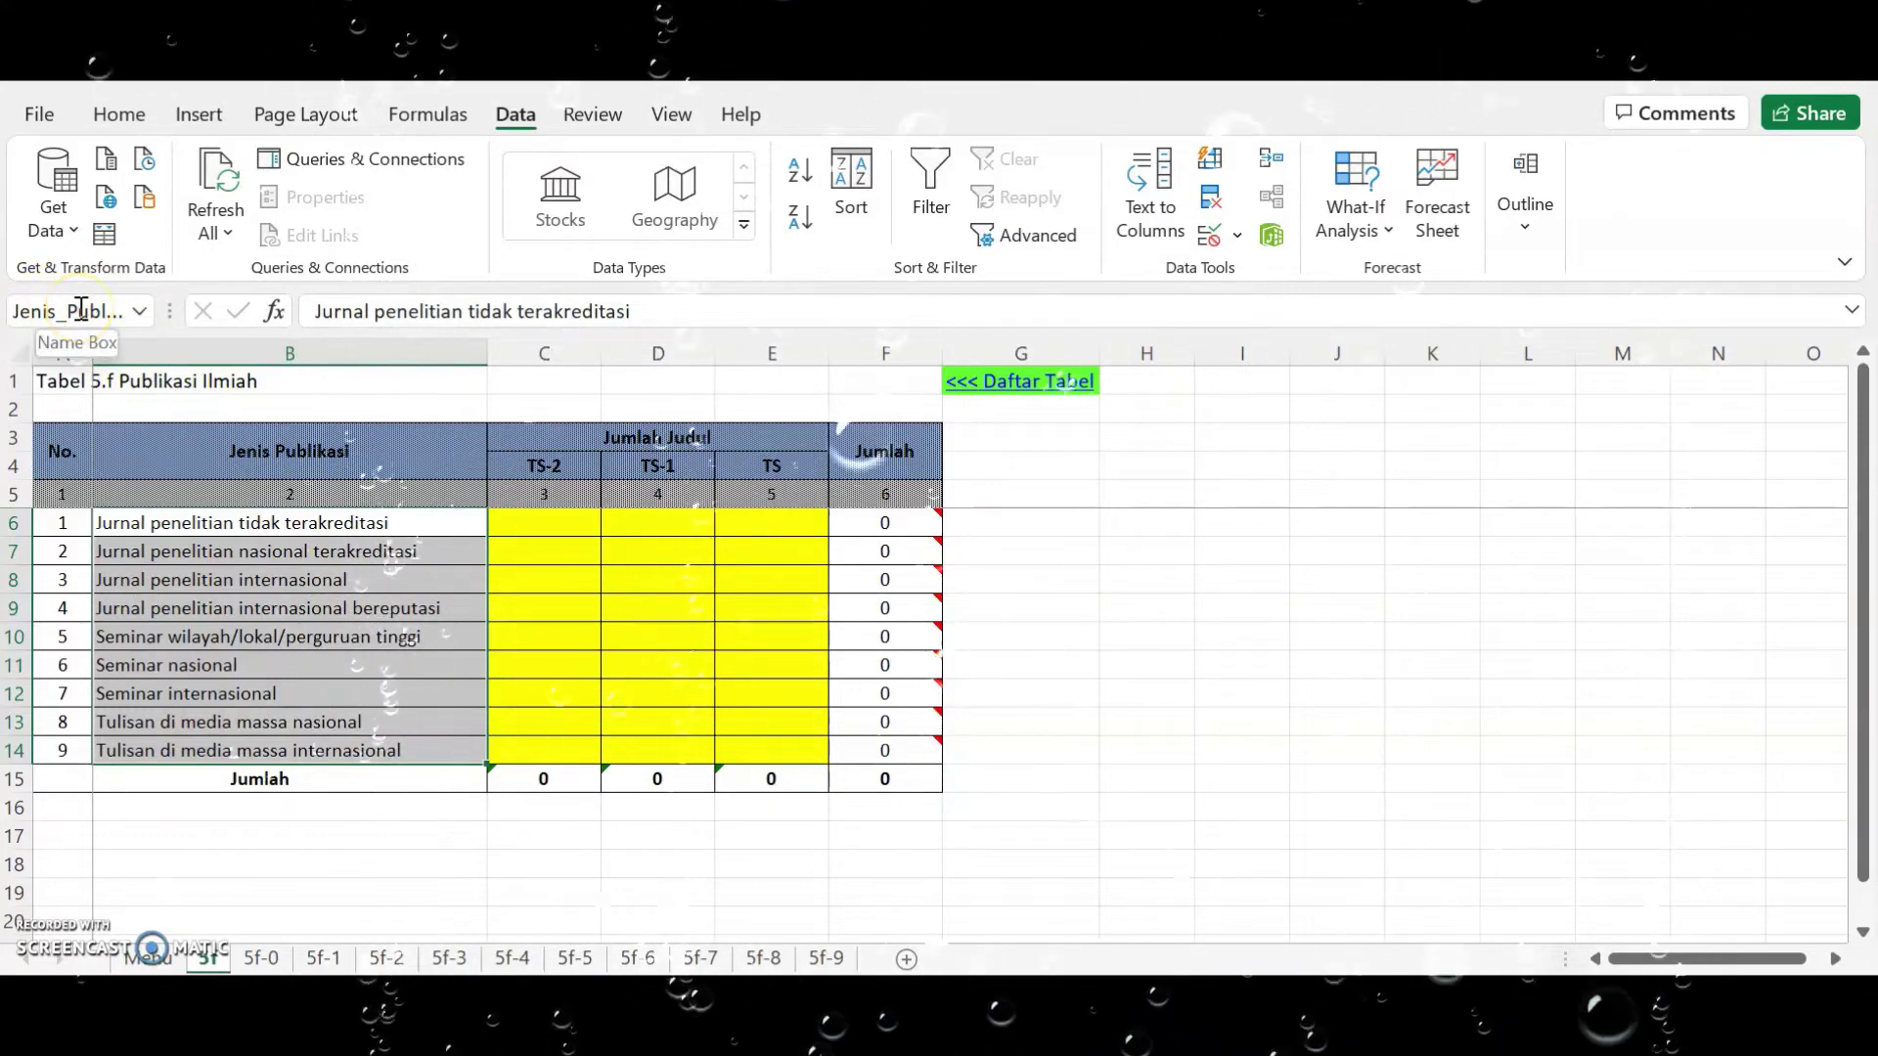
Select E3:E12 on sheet 5f-0 and open Data Validation from the Data tab.
{"action": "left_click", "coordinate": [259, 960]}
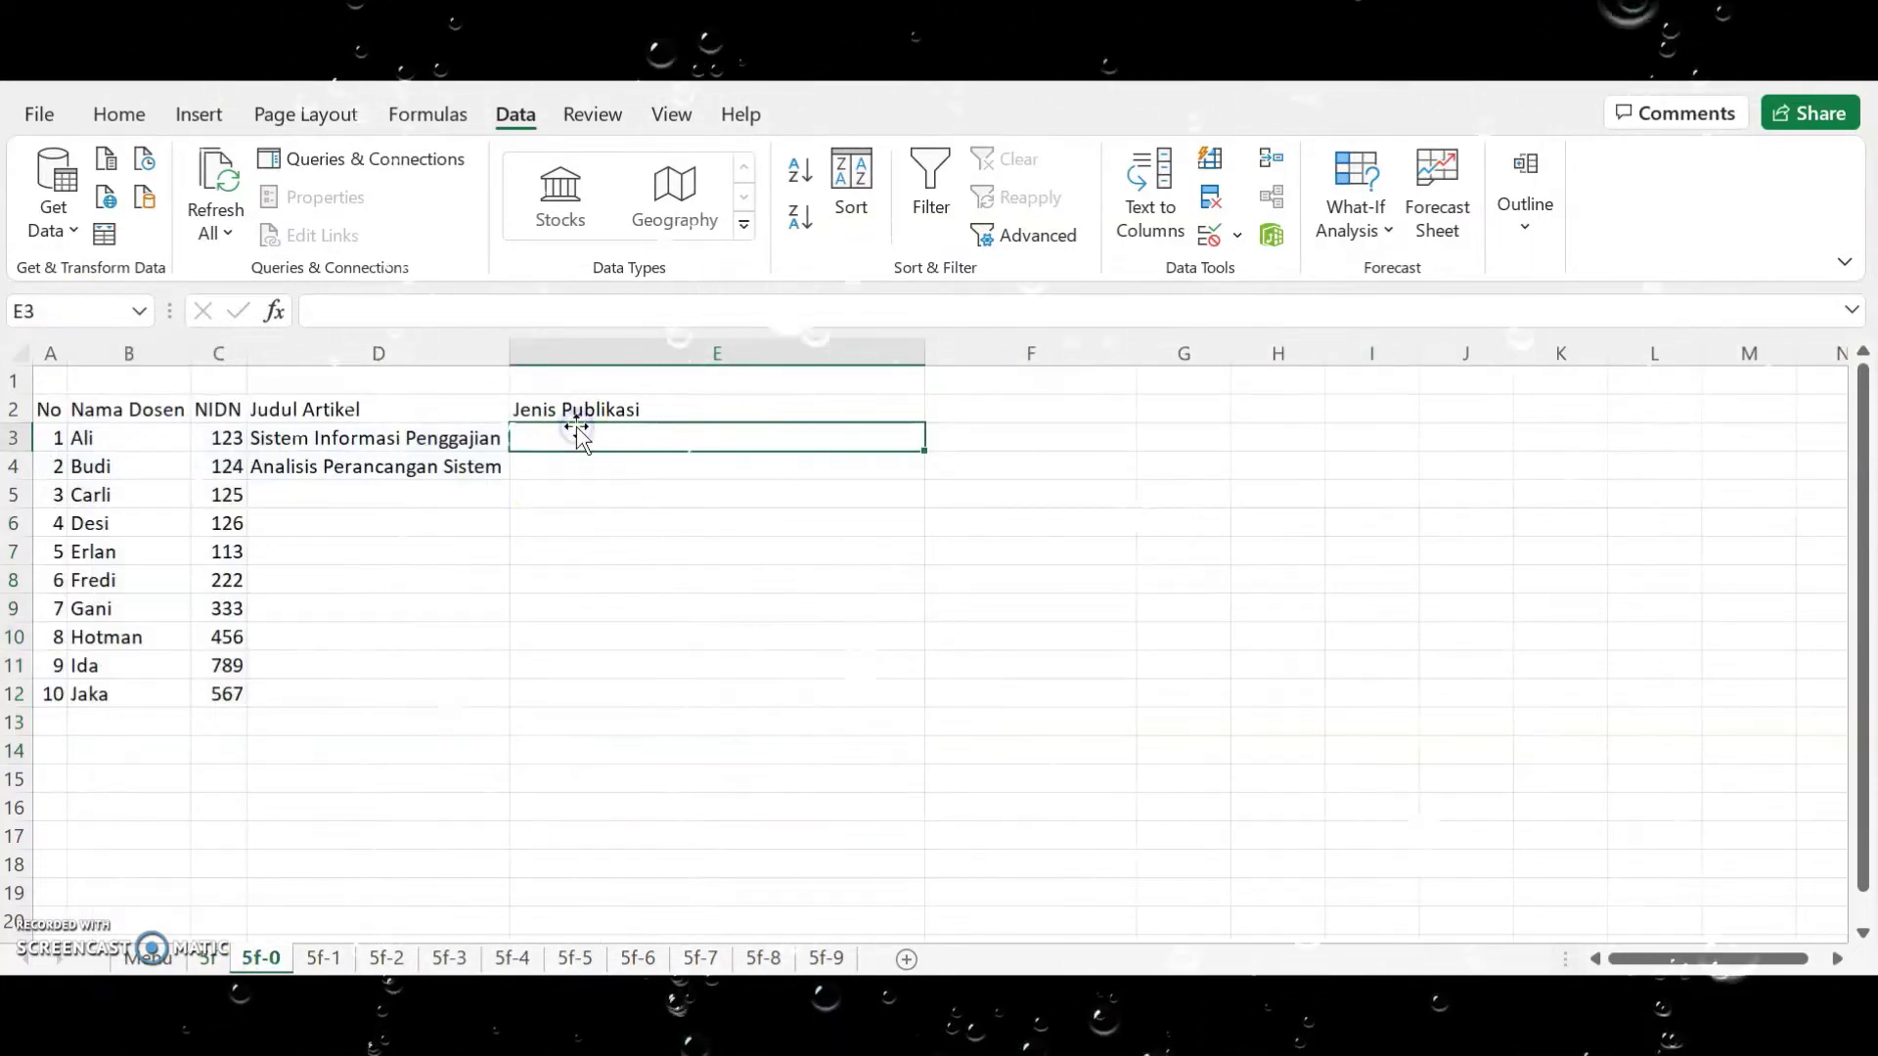
{"action": "left_click", "coordinate": [620, 455]}
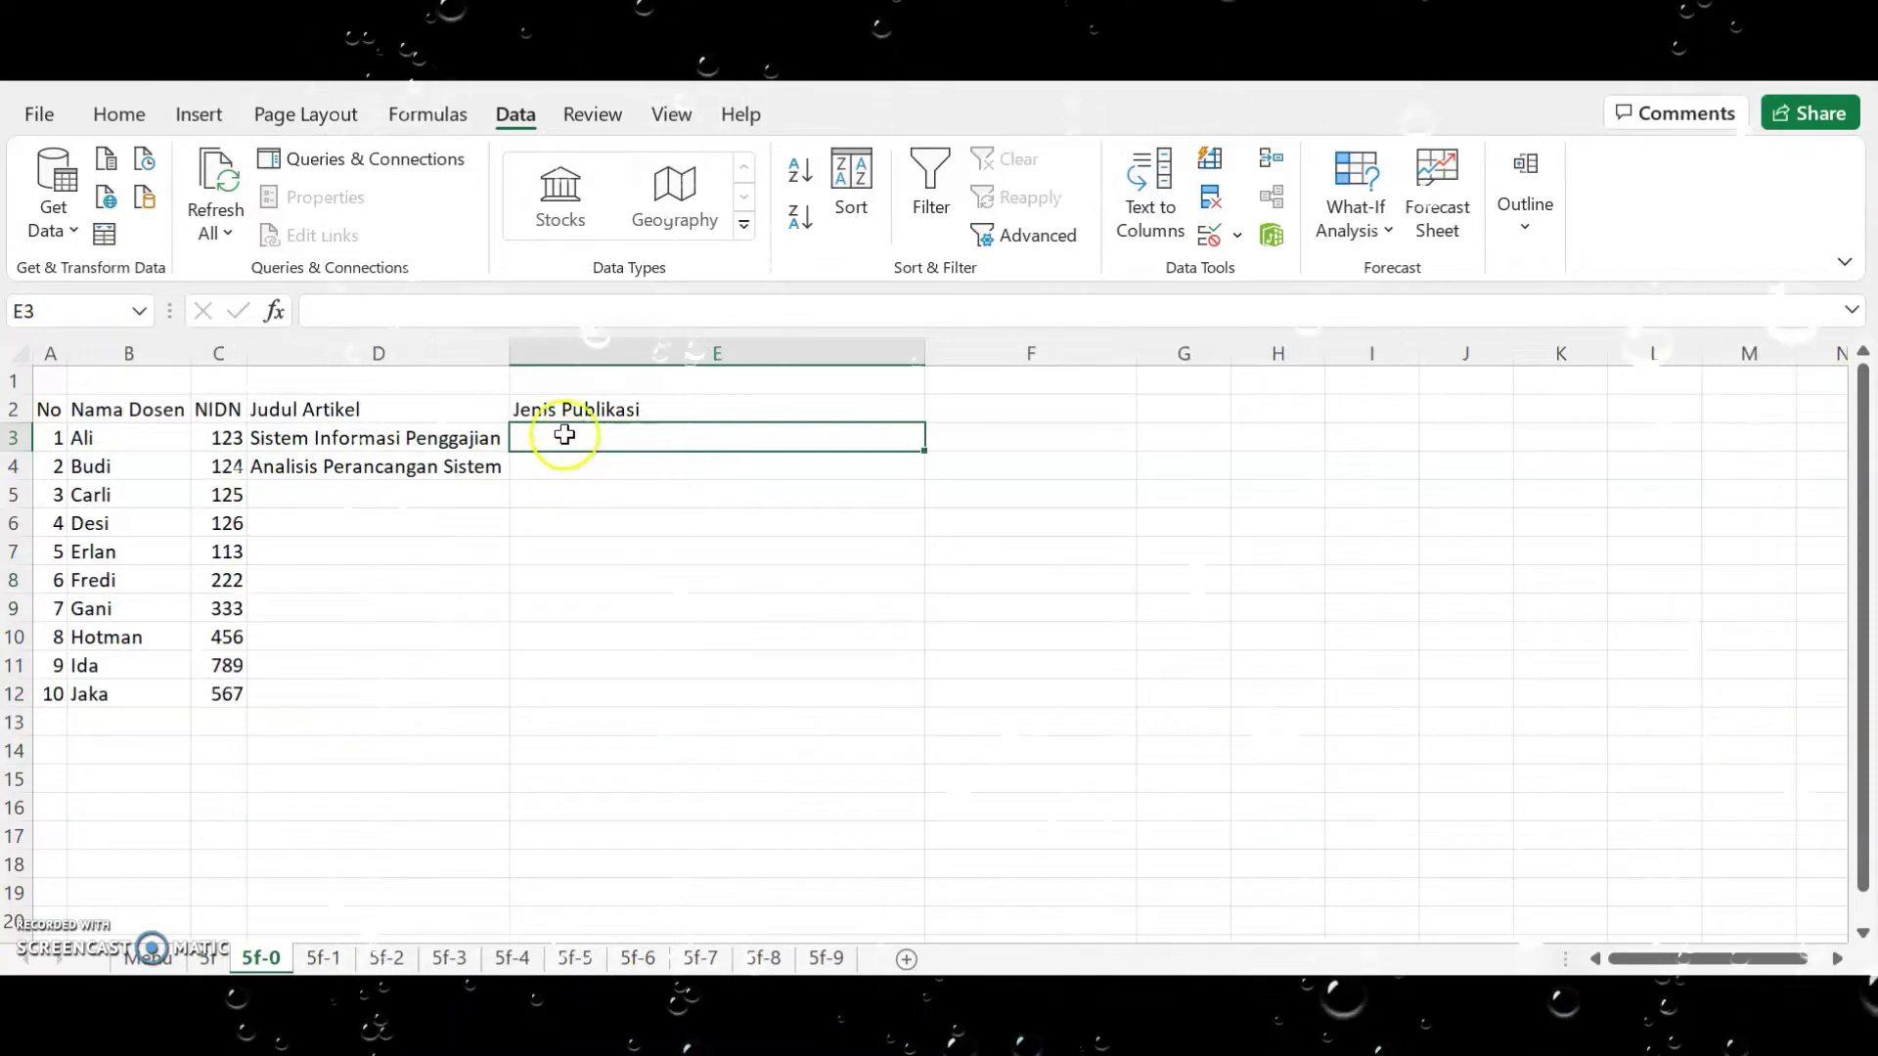
{"action": "left_click_drag", "start_coordinate": [585, 443], "coordinate": [621, 688]}
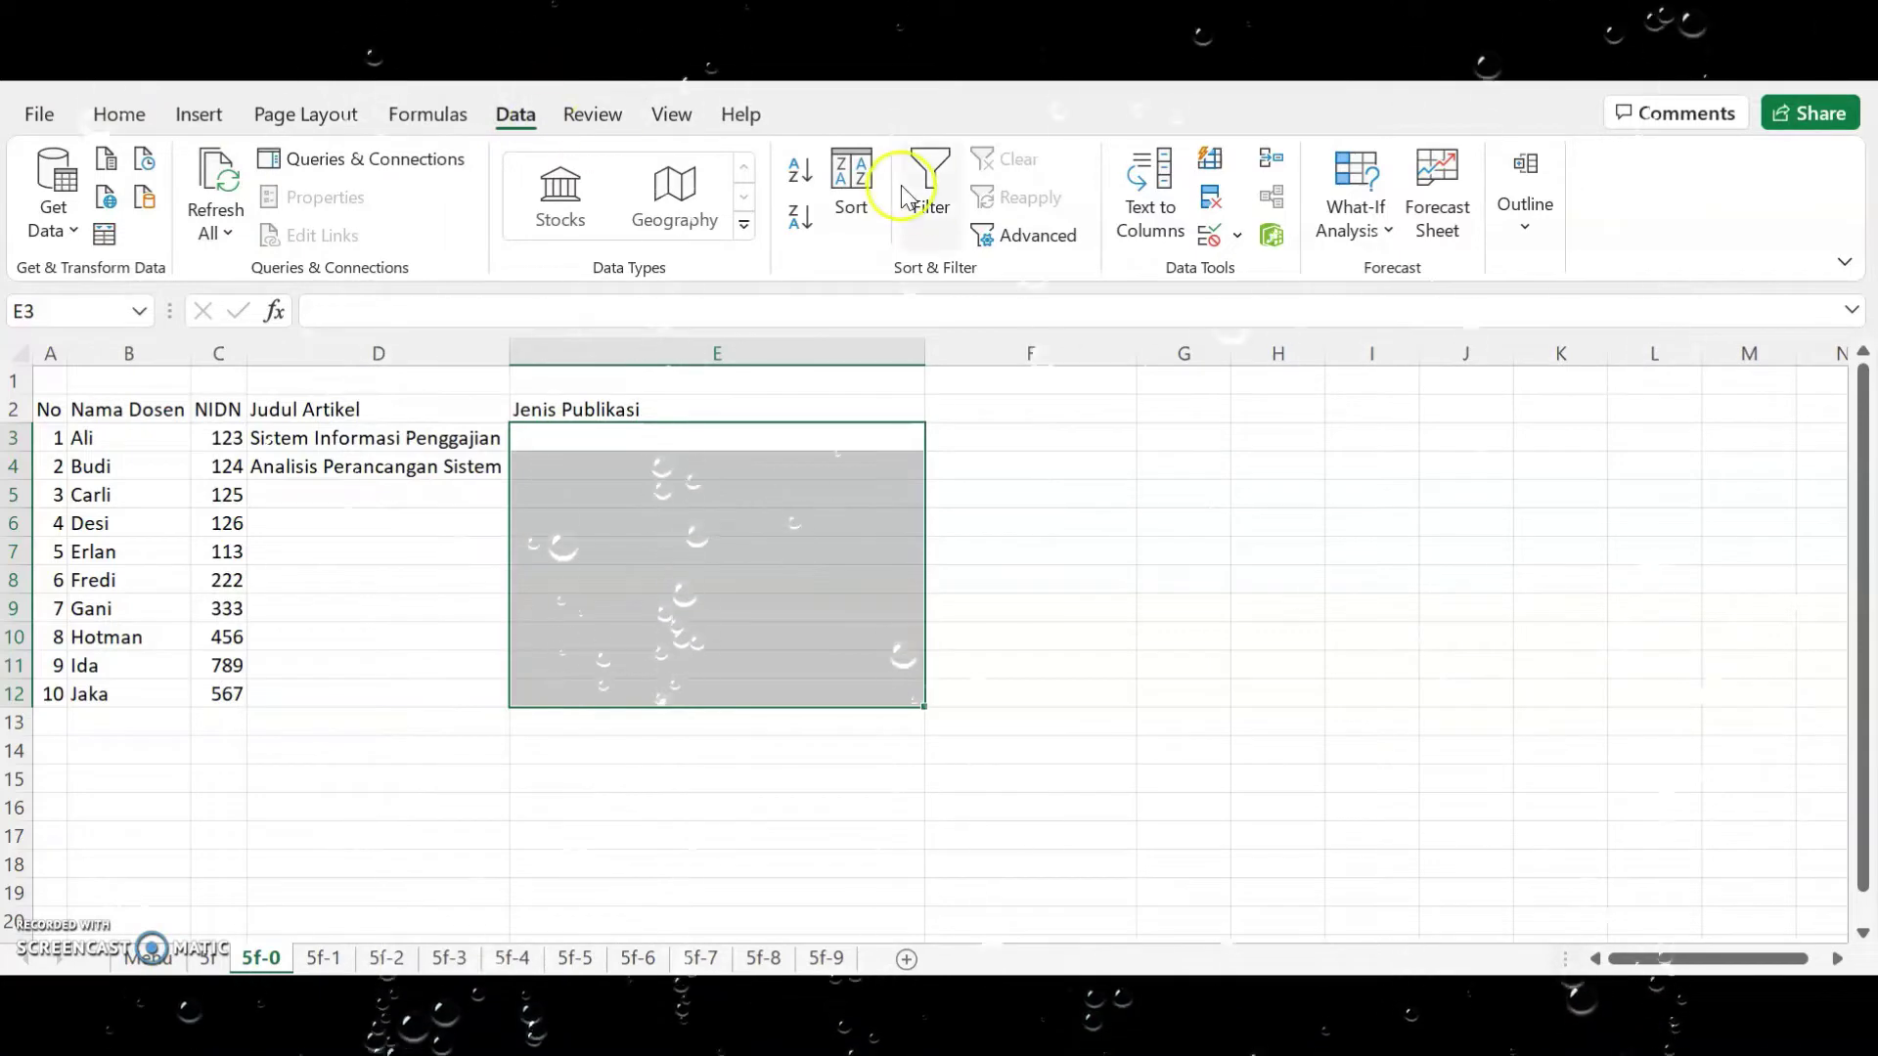
{"action": "left_click", "coordinate": [1221, 237]}
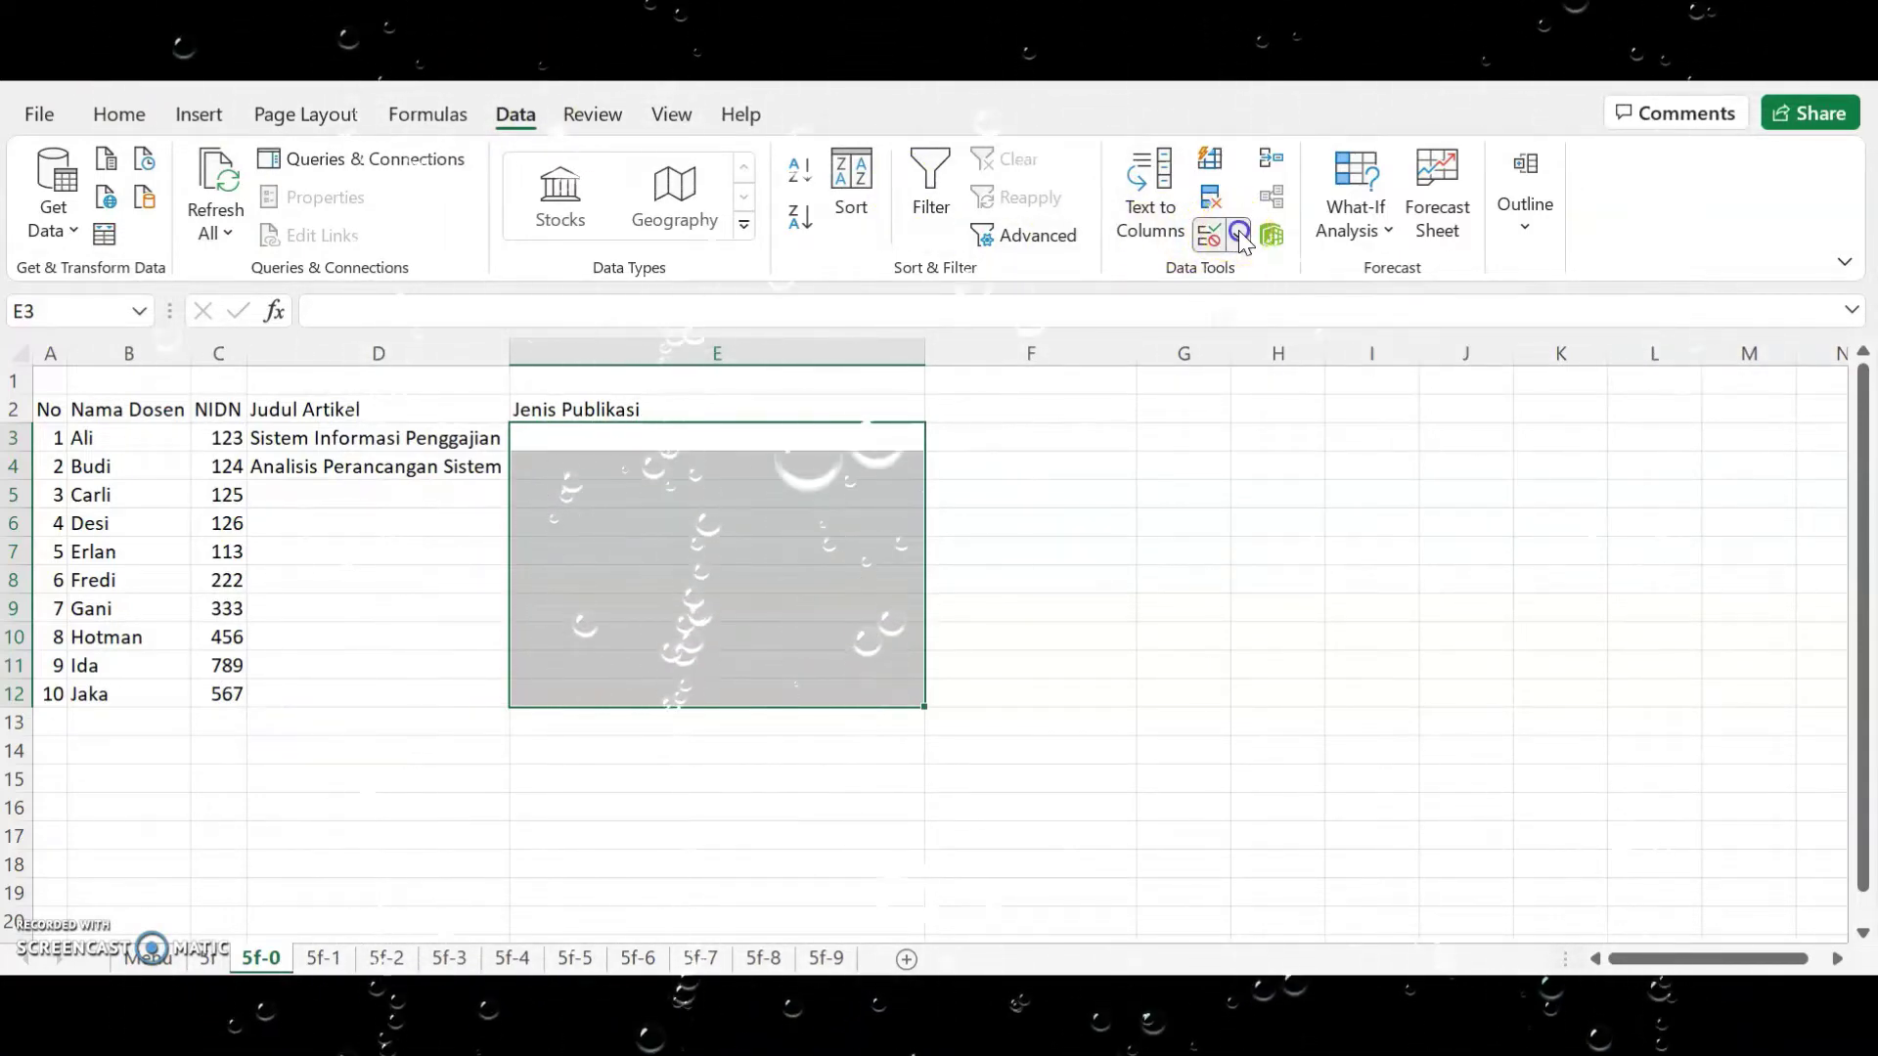
{"action": "left_click", "coordinate": [1238, 238]}
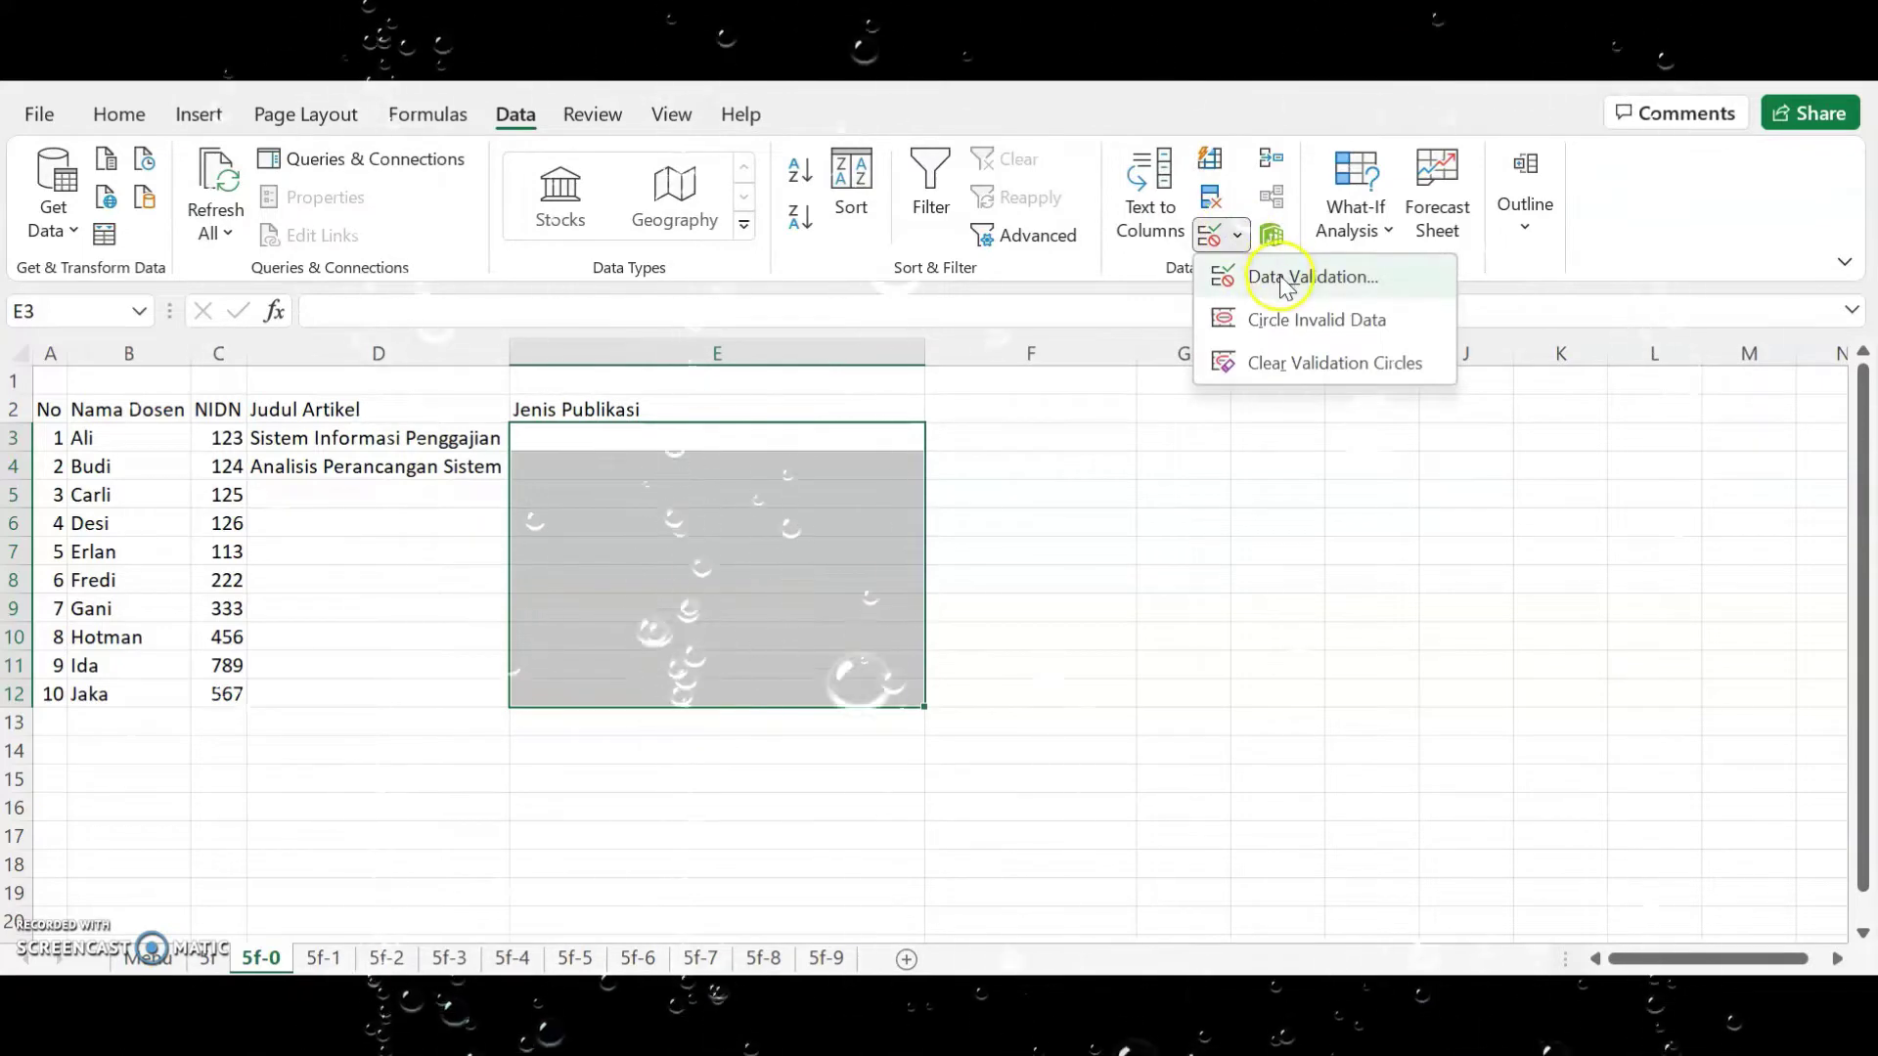
{"action": "left_click", "coordinate": [1281, 279]}
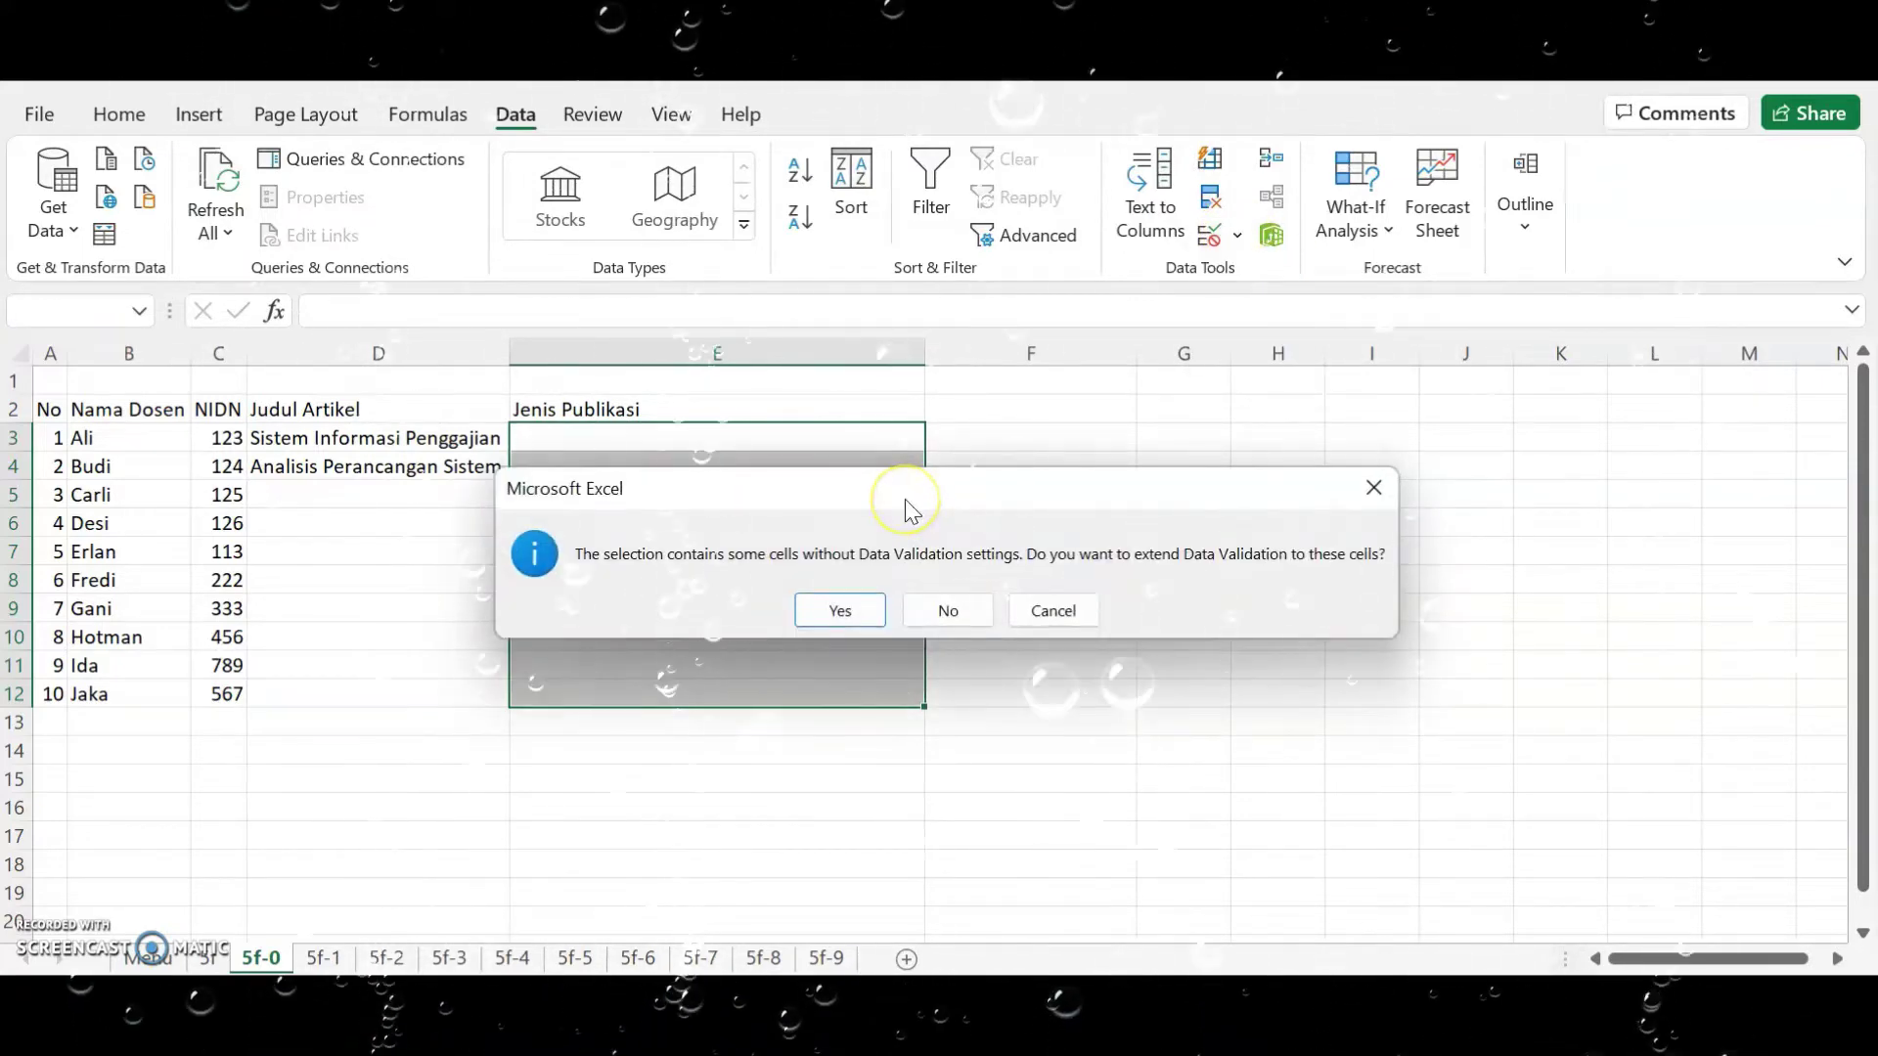
Extend validation to all selected cells and set Allow to List.
{"action": "left_click", "coordinate": [843, 610]}
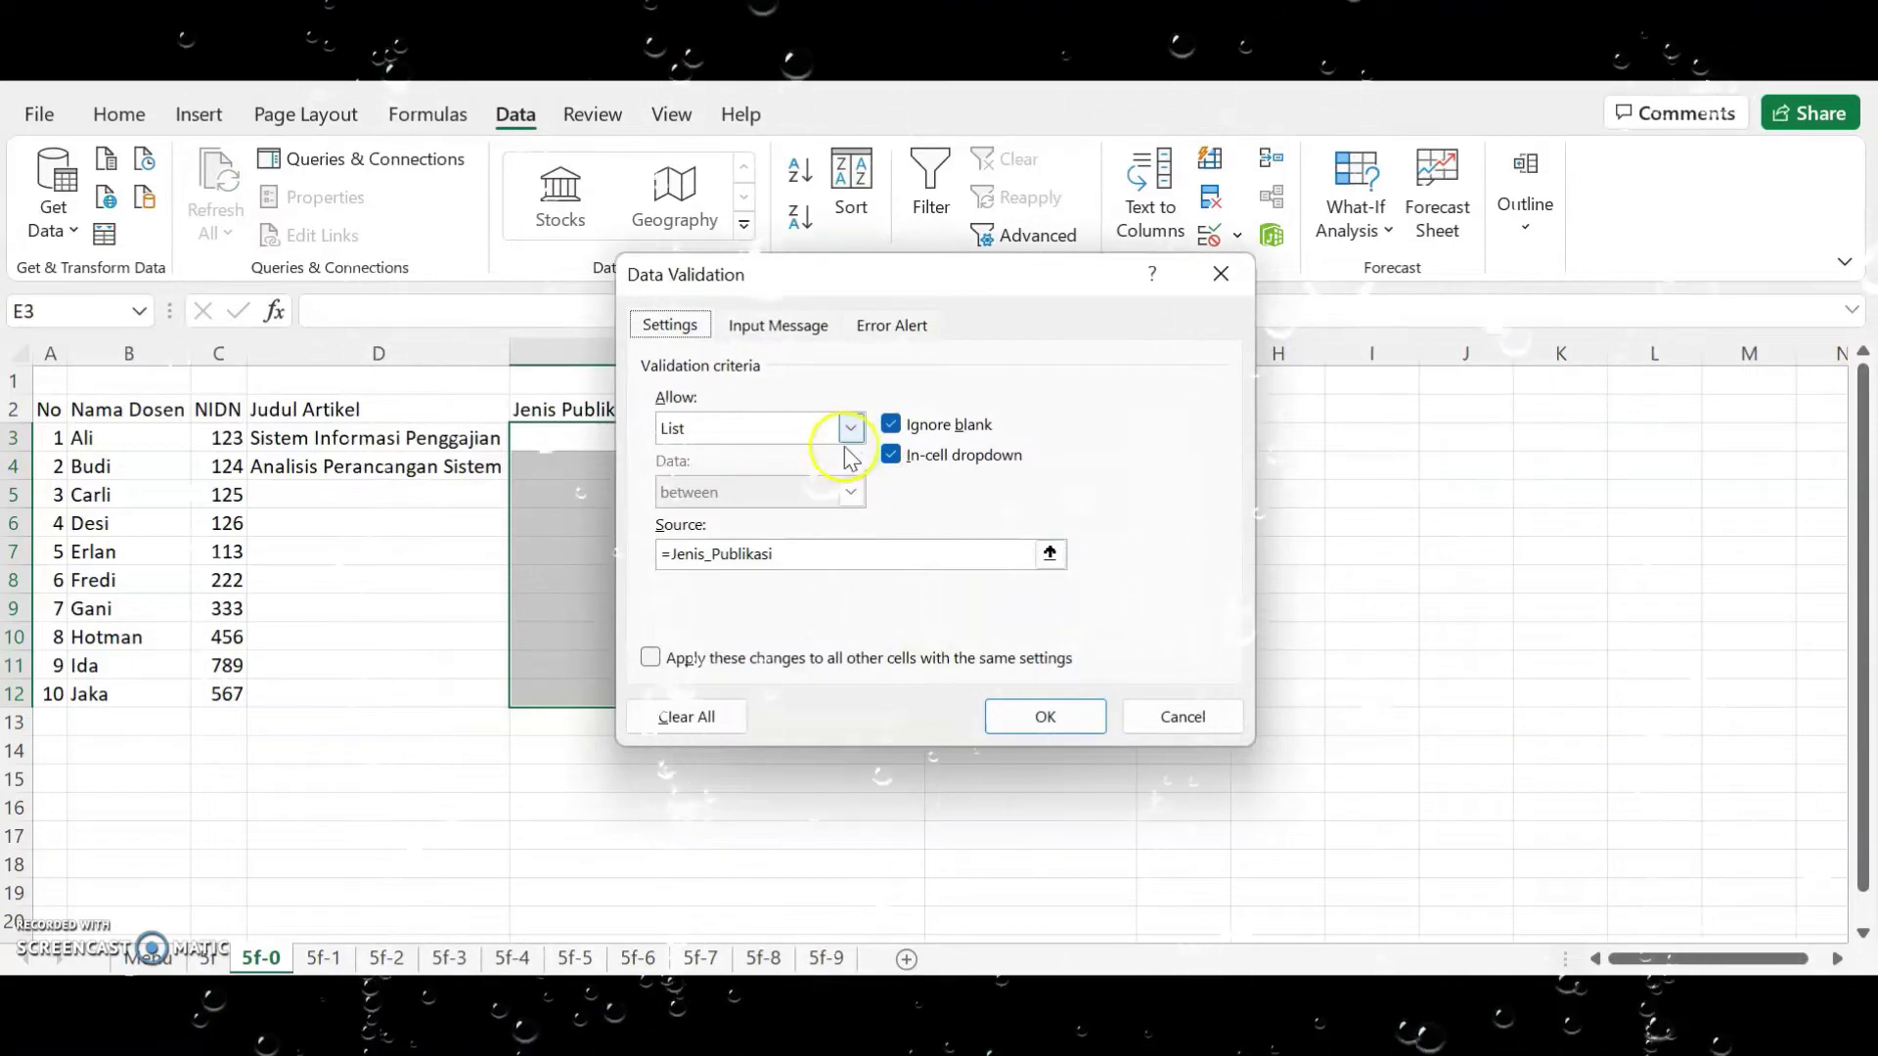
{"action": "left_click", "coordinate": [849, 429]}
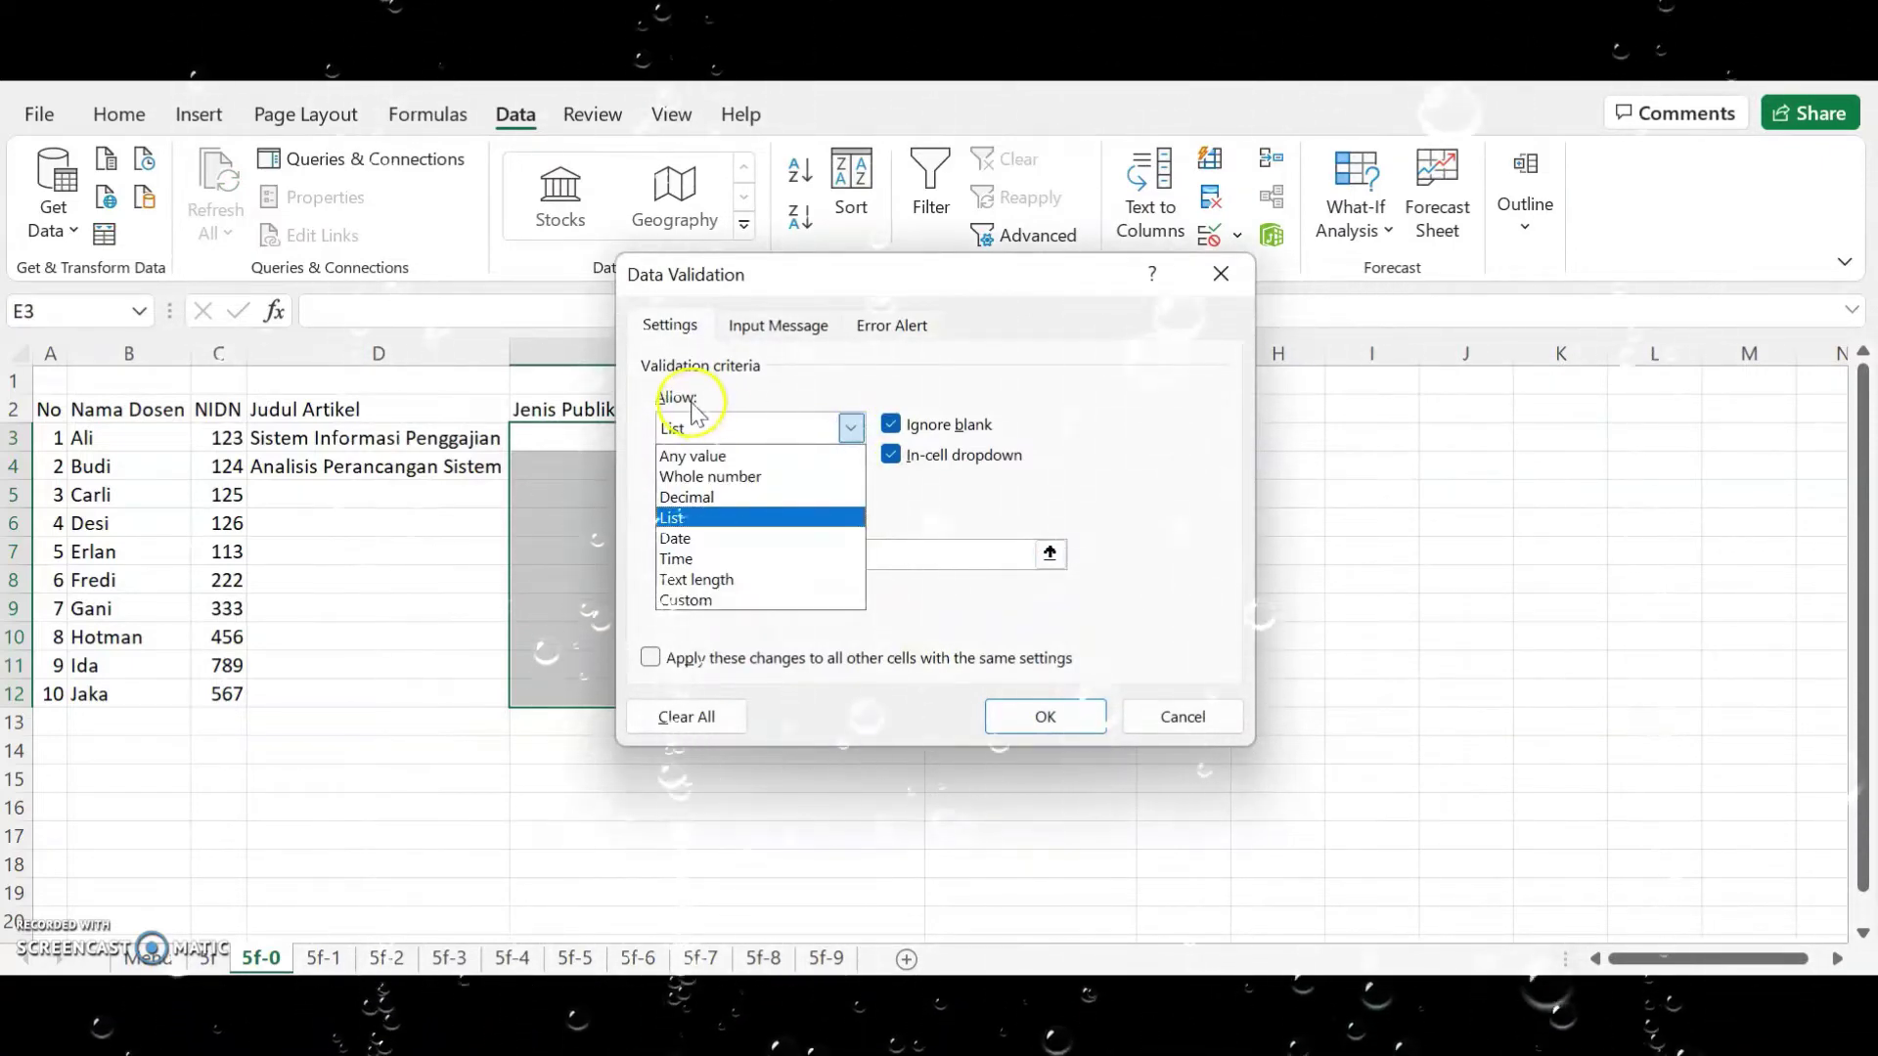
{"action": "left_click", "coordinate": [669, 323]}
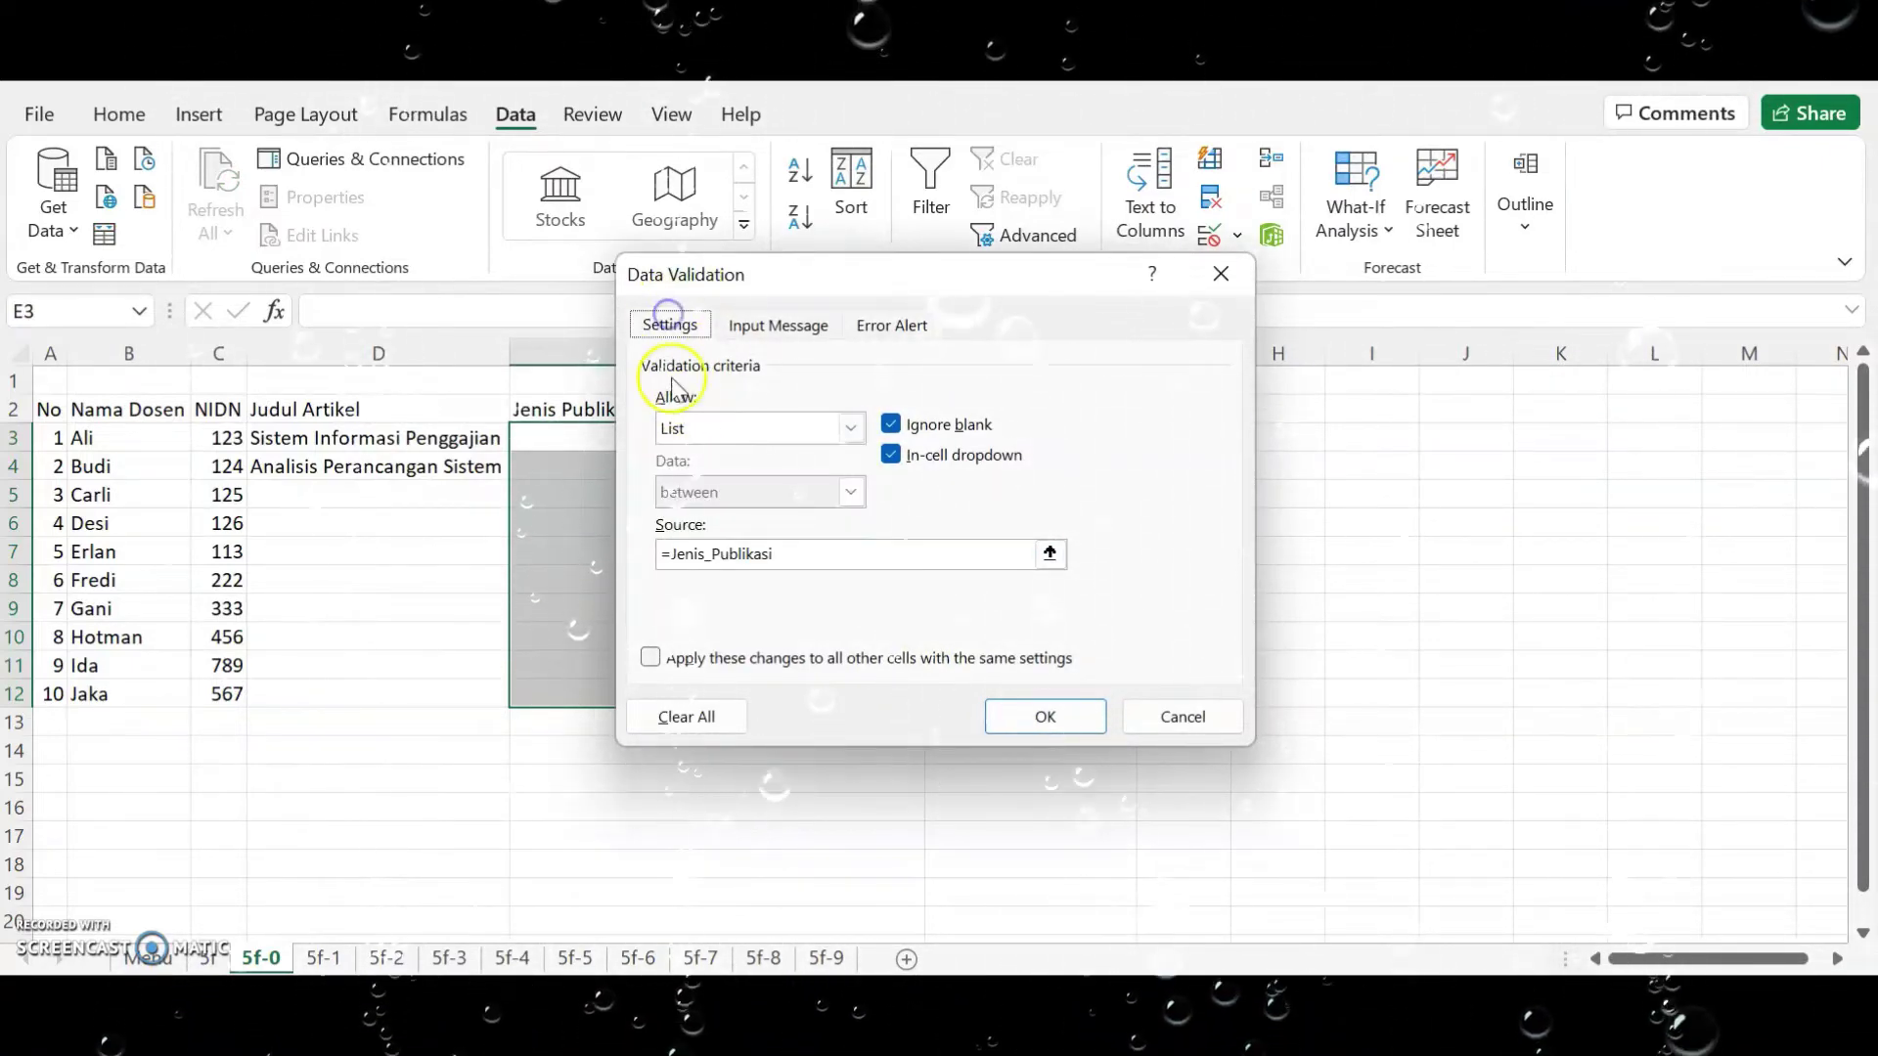
{"action": "left_click", "coordinate": [850, 428]}
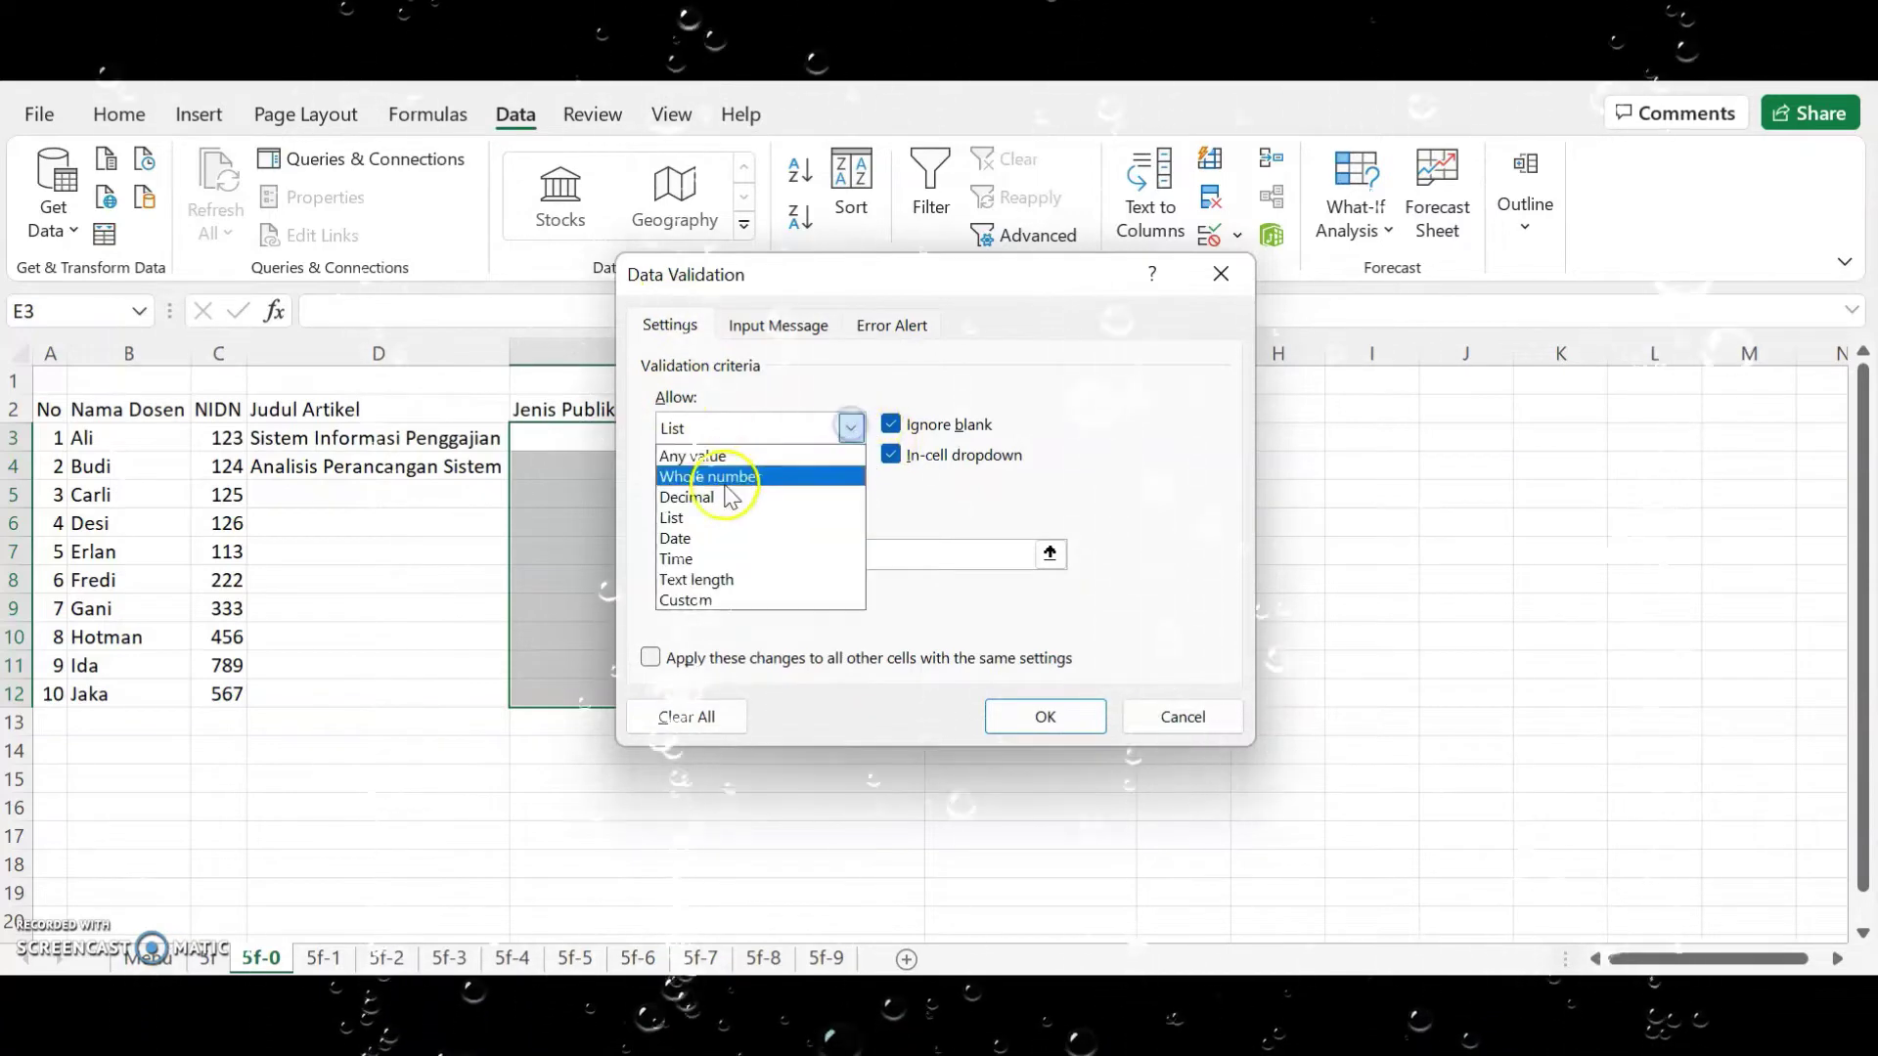
{"action": "left_click", "coordinate": [708, 519]}
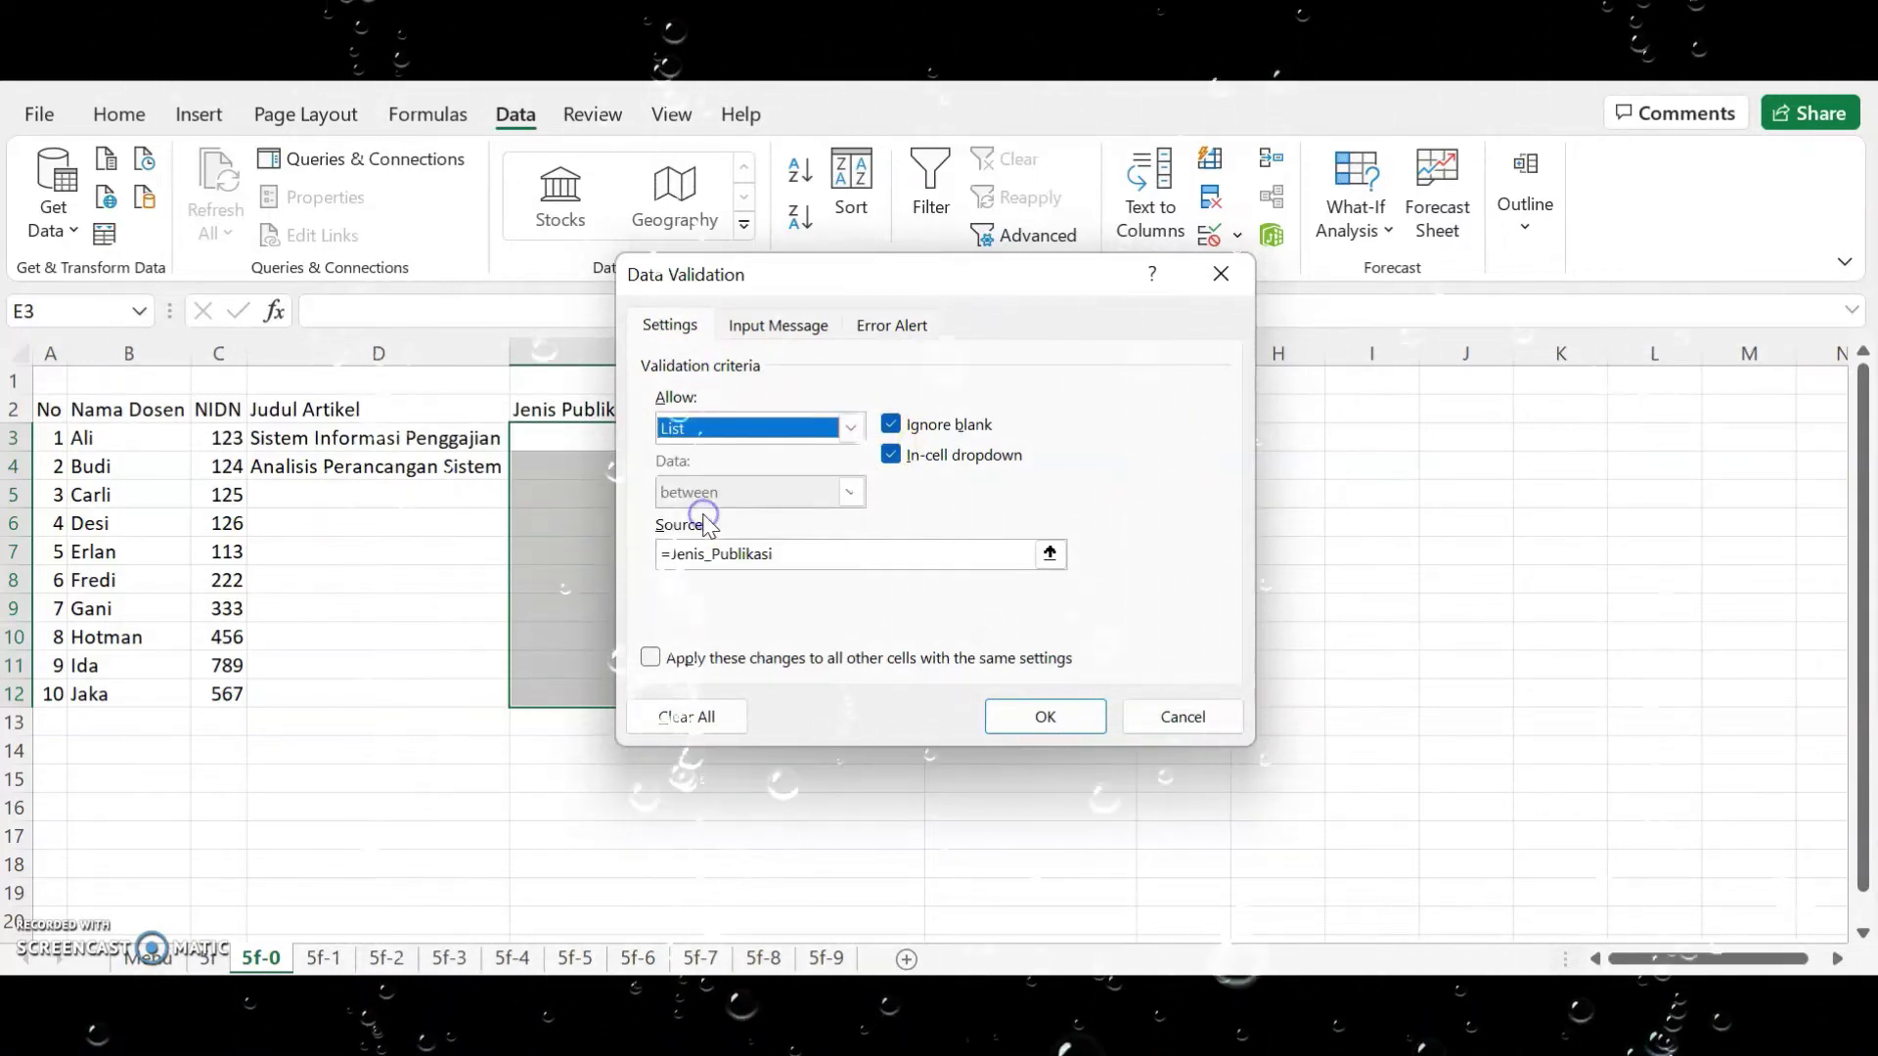
Set the list source to =Jenis_Publikasi_Ilmiah and apply the validation.
{"action": "left_click", "coordinate": [747, 554]}
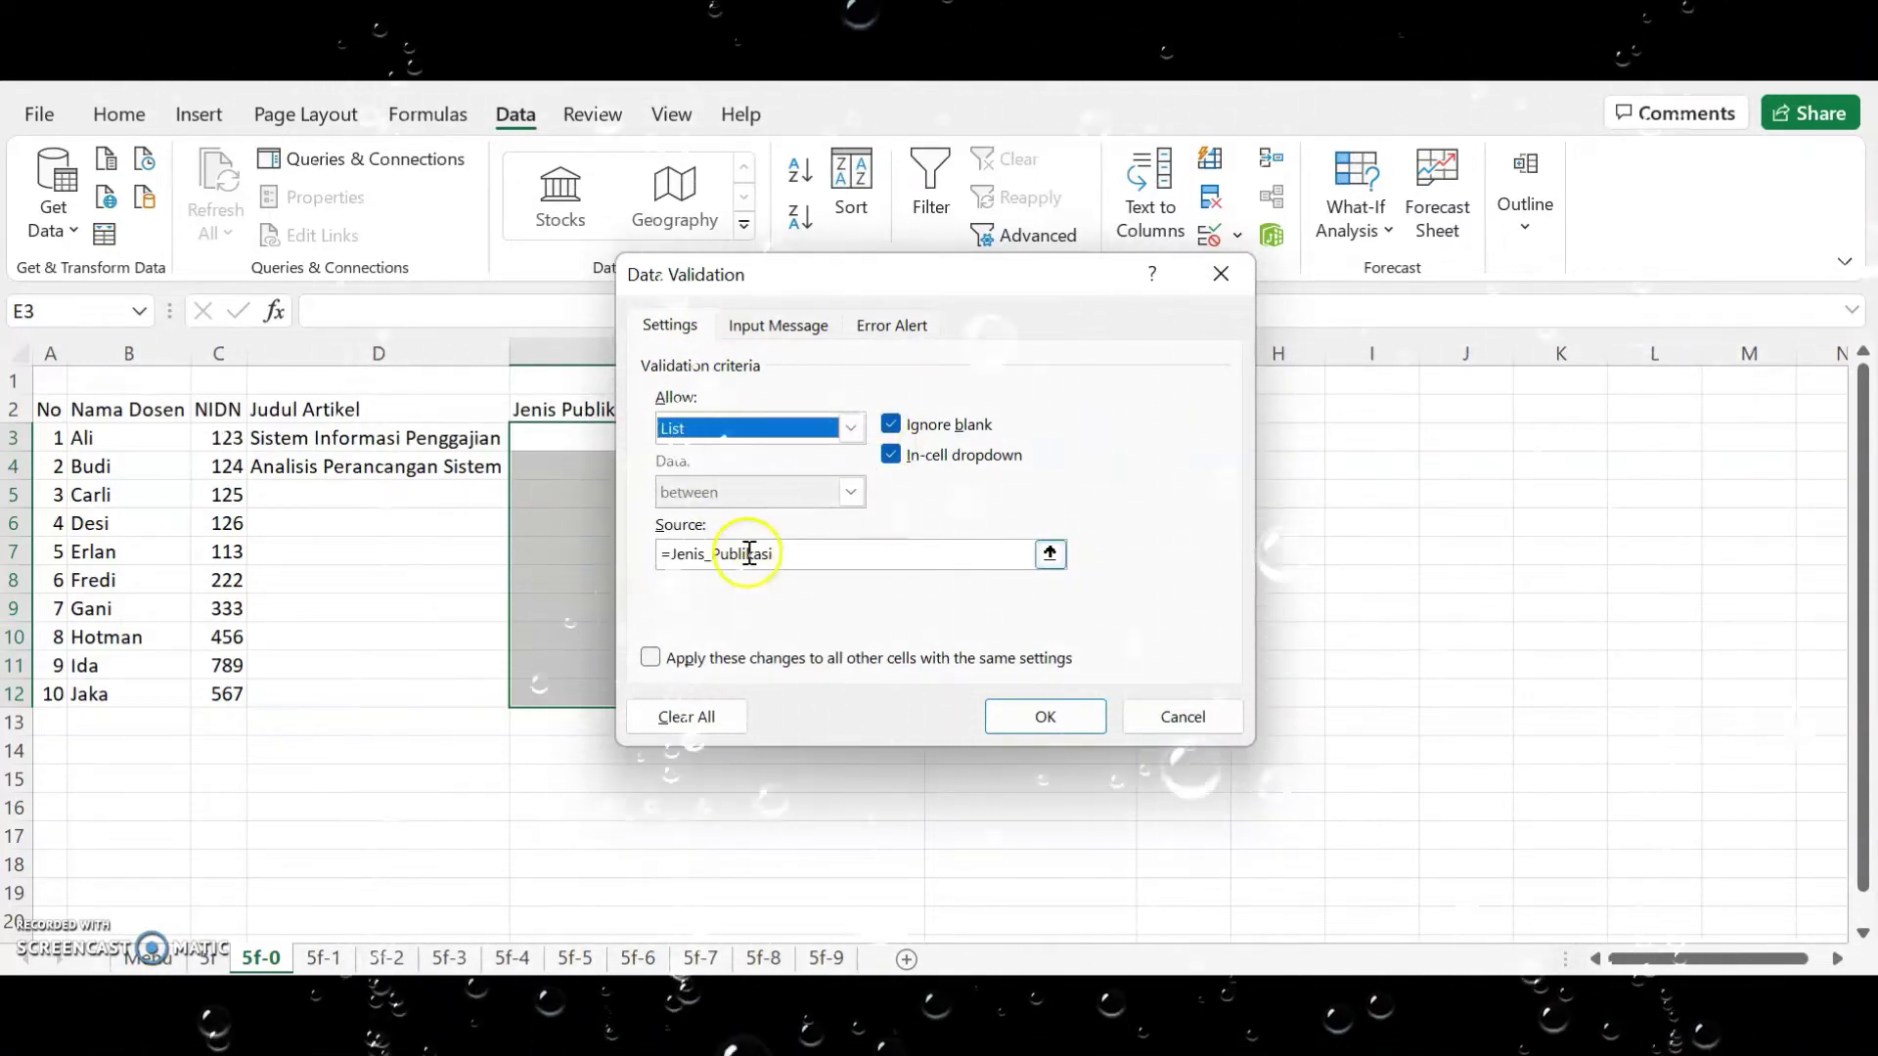
{"action": "left_click", "coordinate": [1048, 555]}
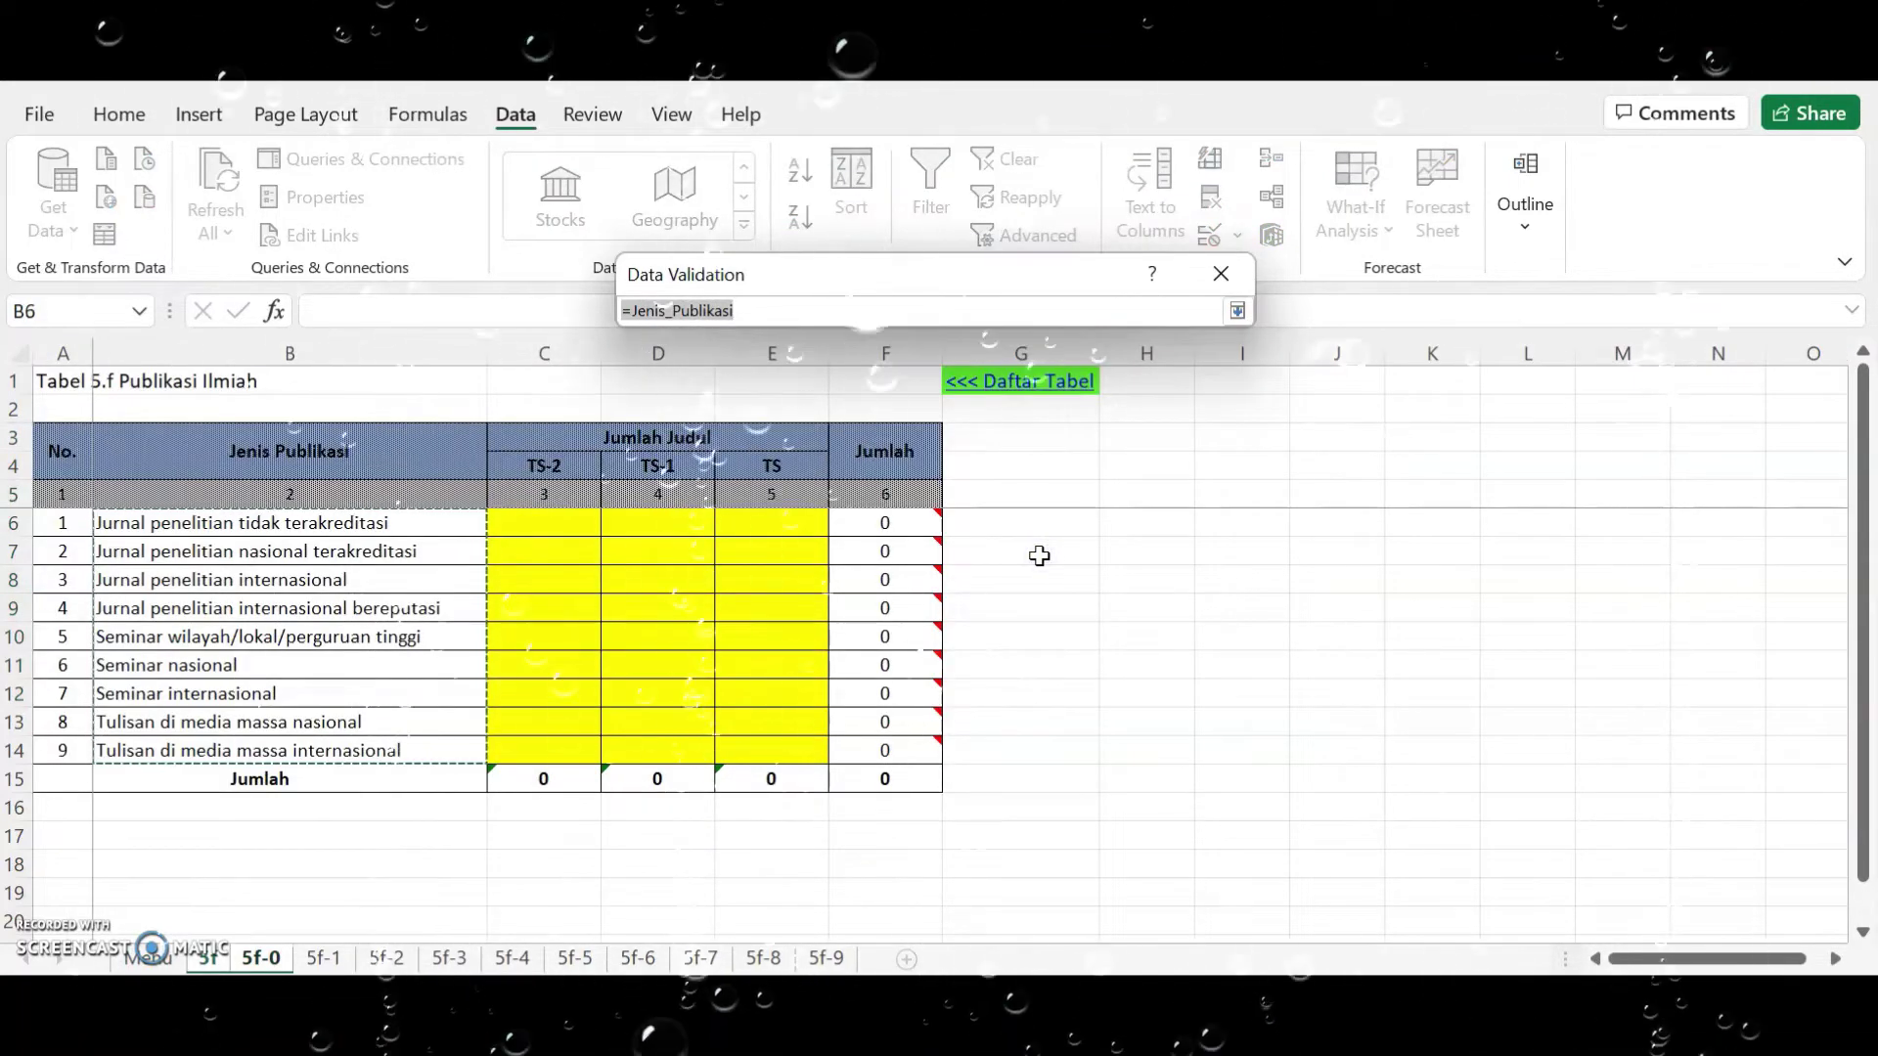
{"action": "key", "text": "Right"}
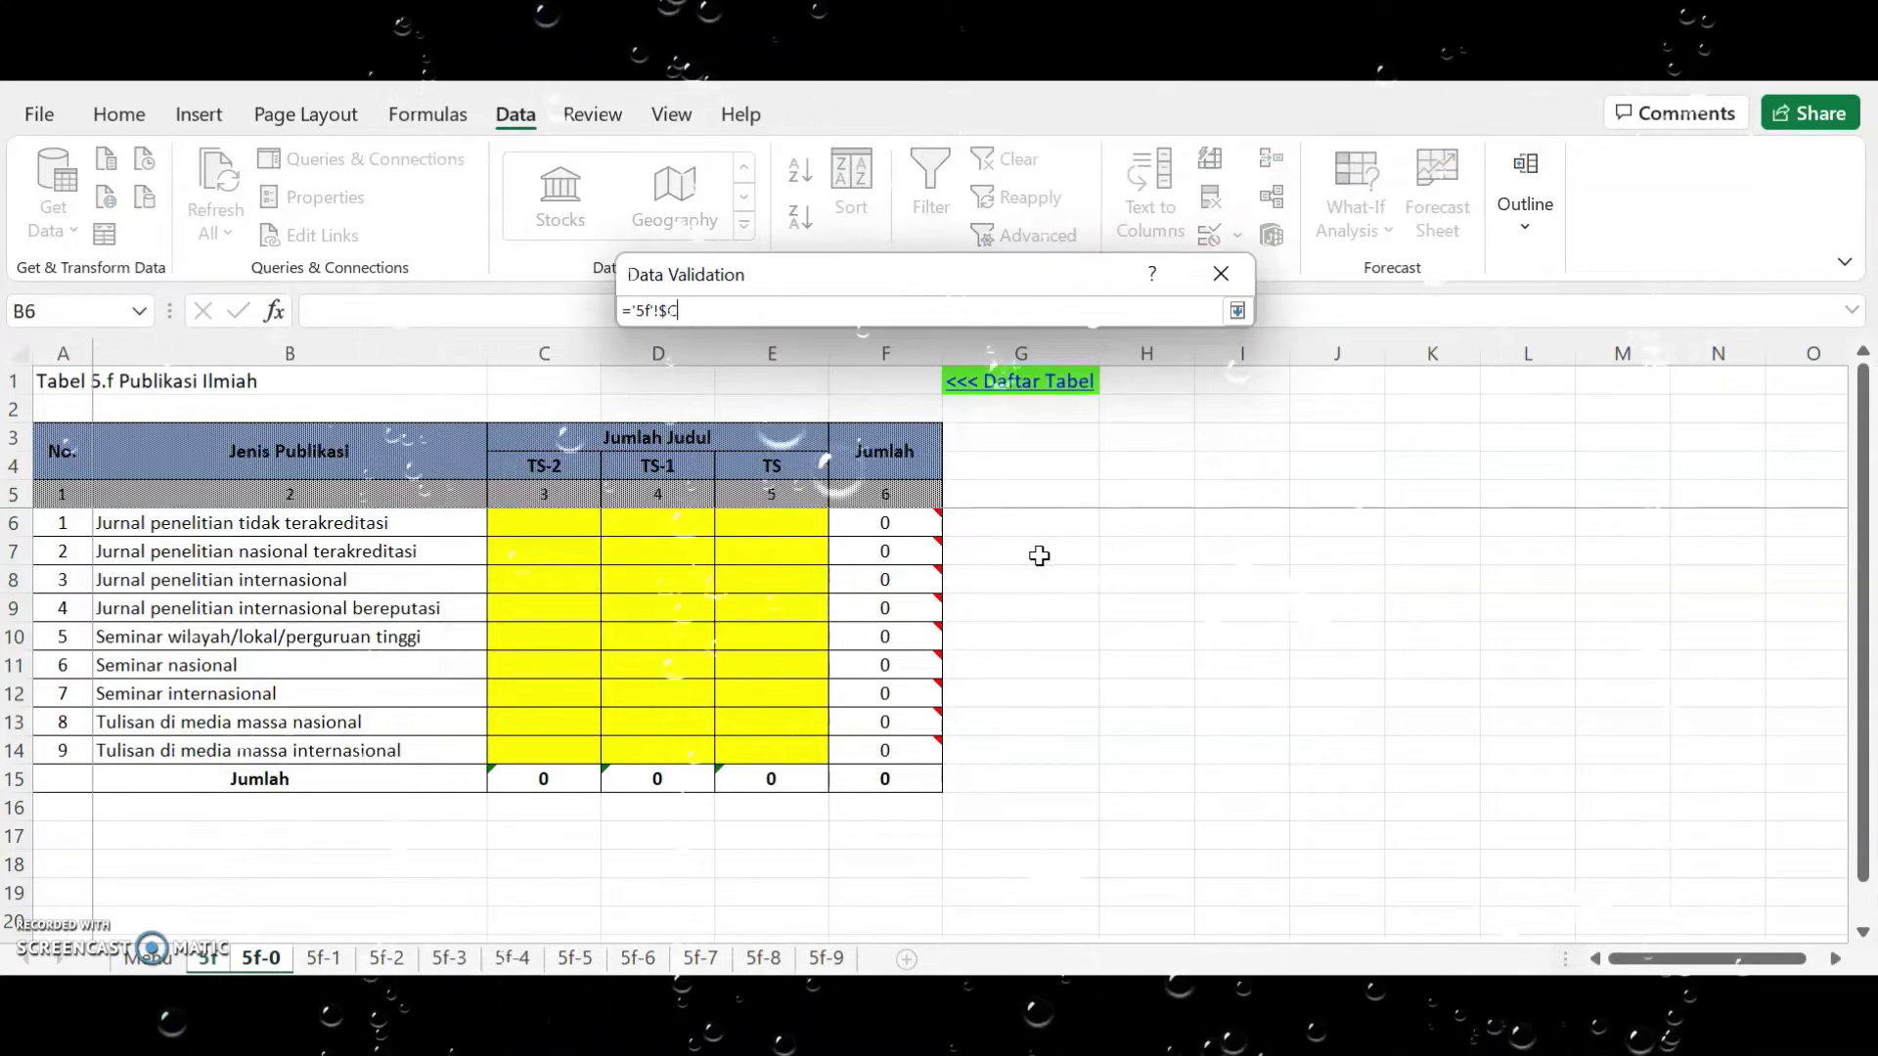
{"action": "key", "text": "BackSpace"}
{"action": "key", "text": "BackSpace"}
{"action": "key", "text": "BackSpace"}
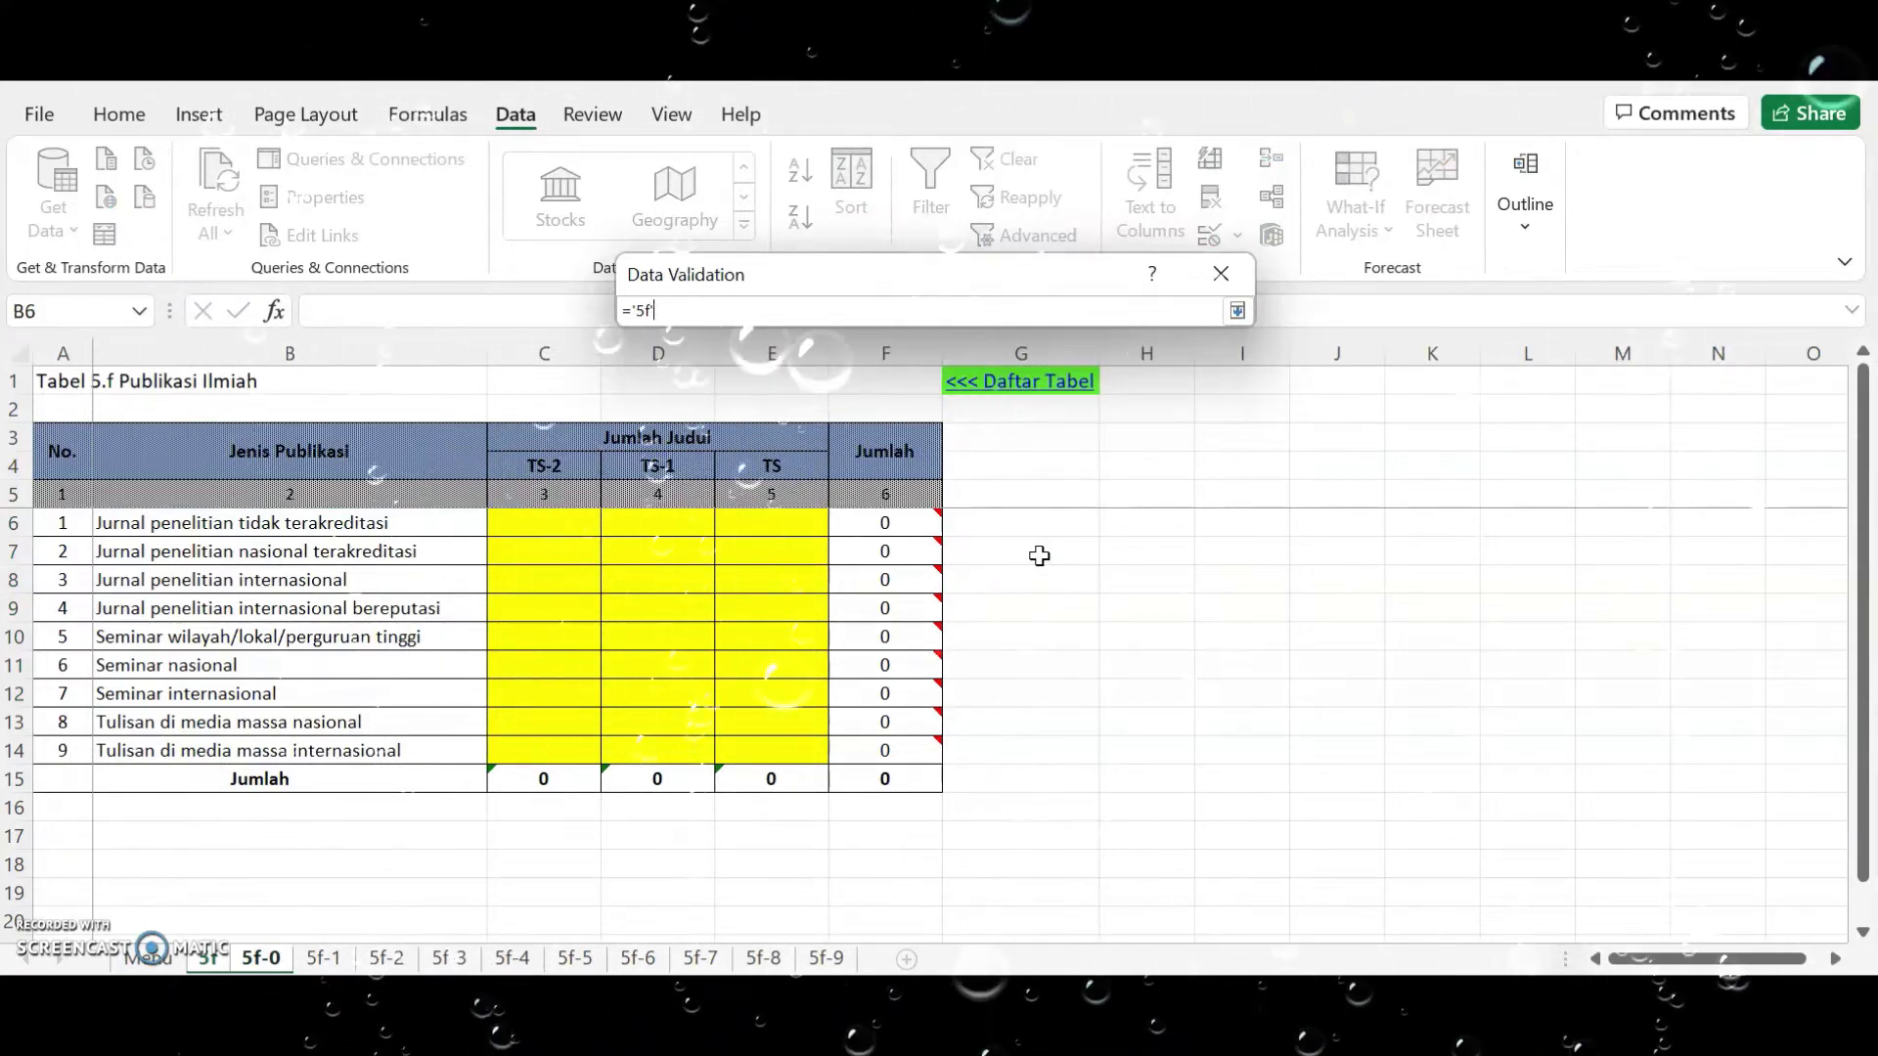
{"action": "key", "text": "BackSpace"}
{"action": "key", "text": "BackSpace"}
{"action": "key", "text": "BackSpace"}
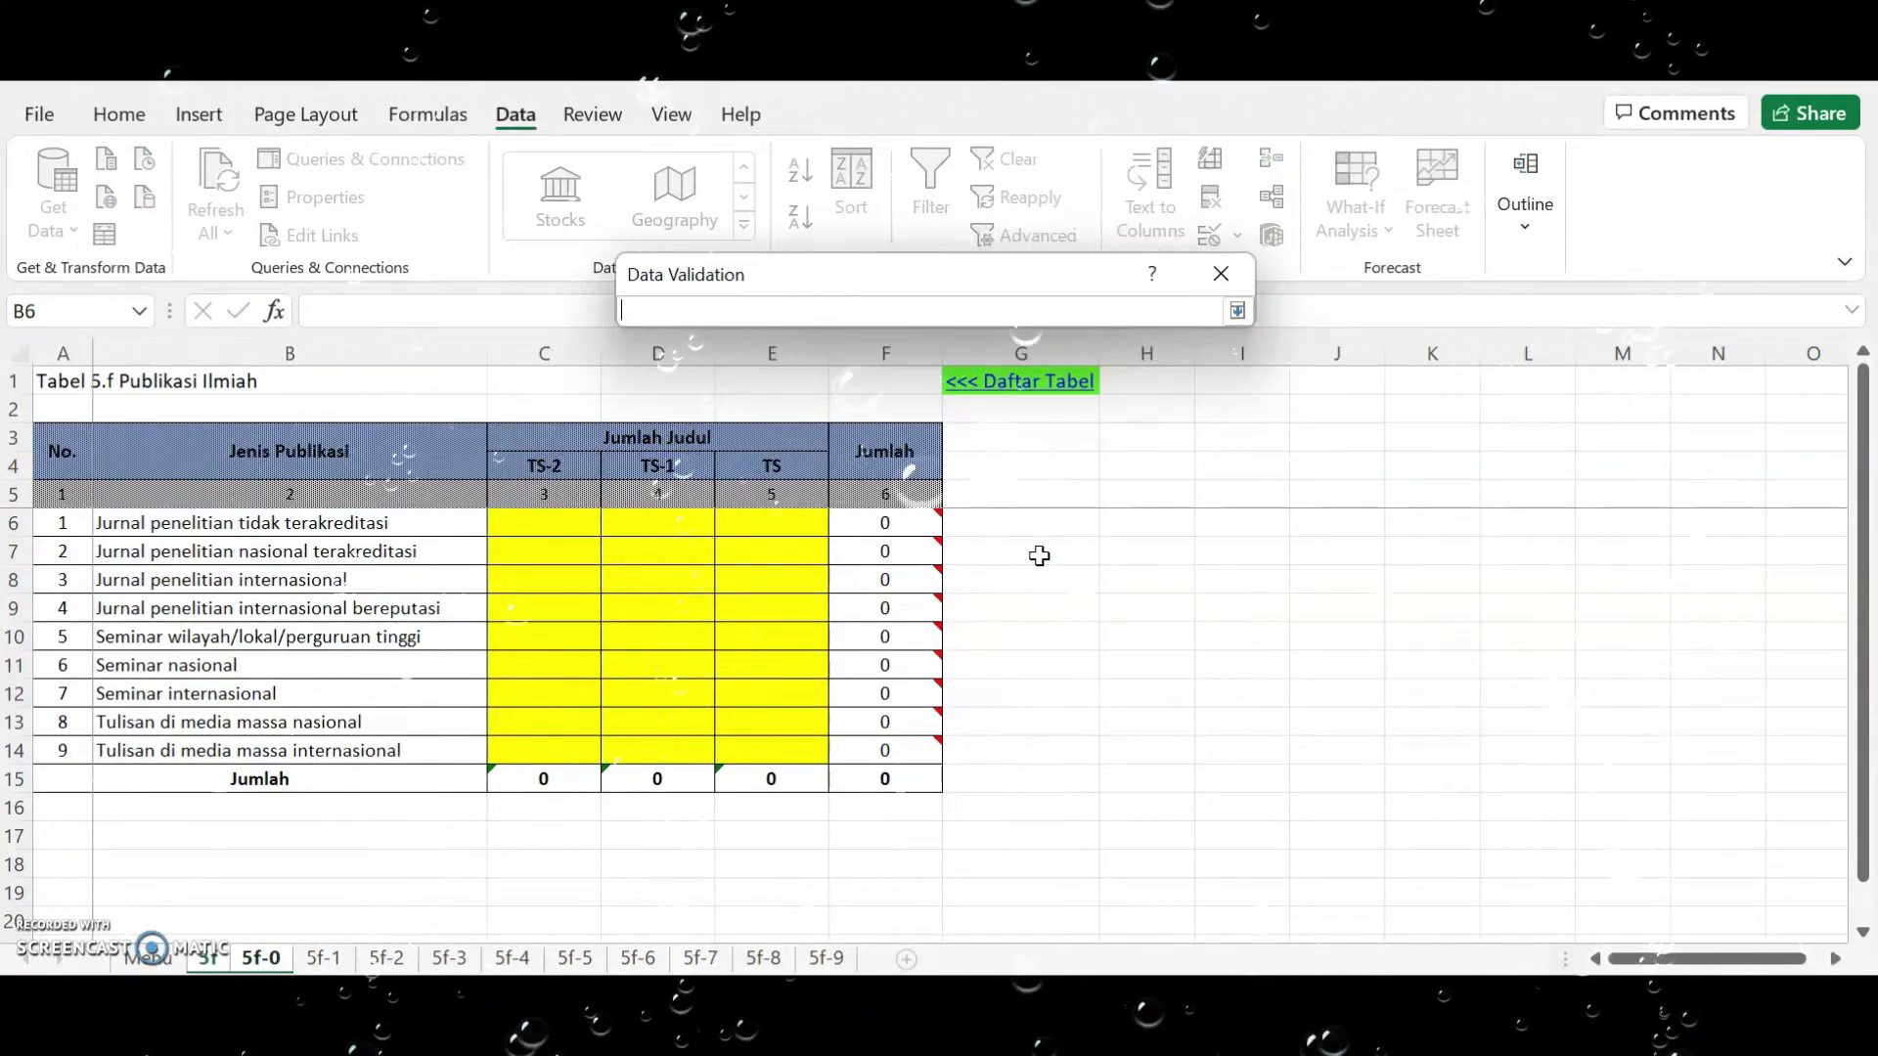
{"action": "type", "text": "=Jenis_"}
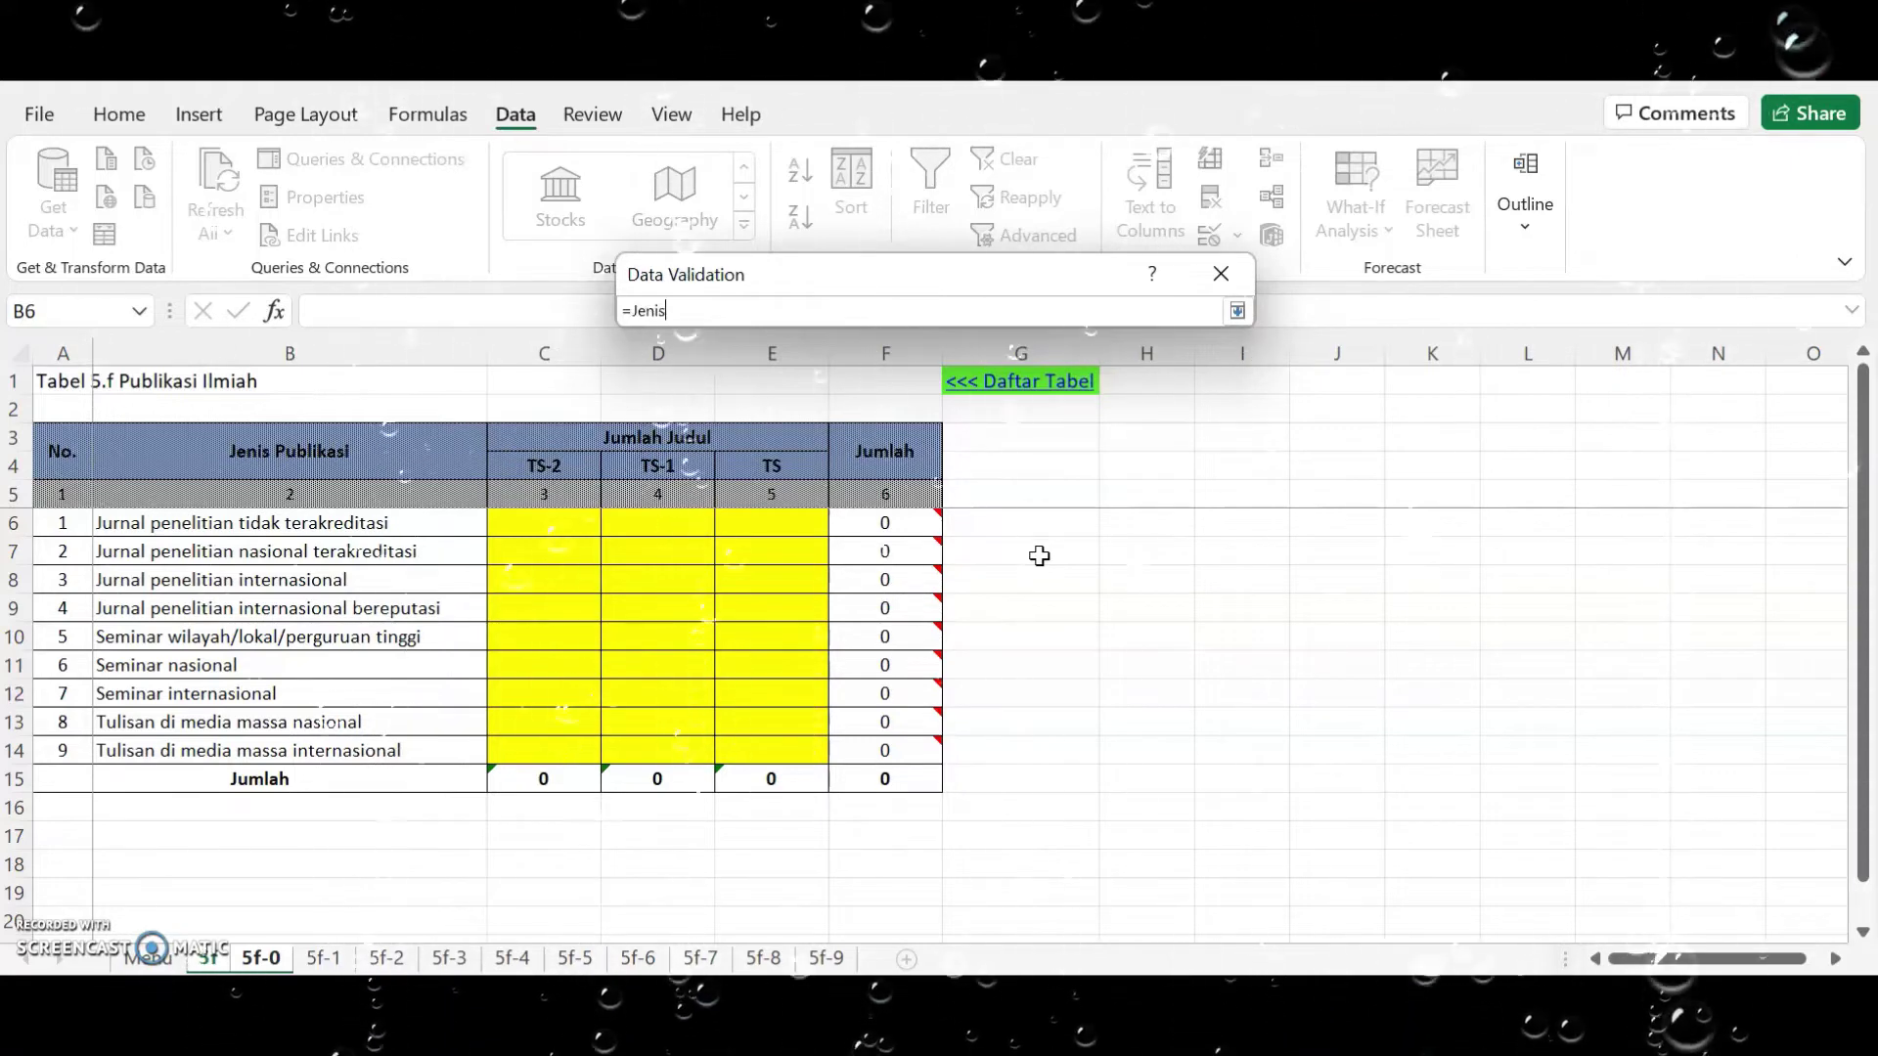
{"action": "type", "text": "Publikasi"}
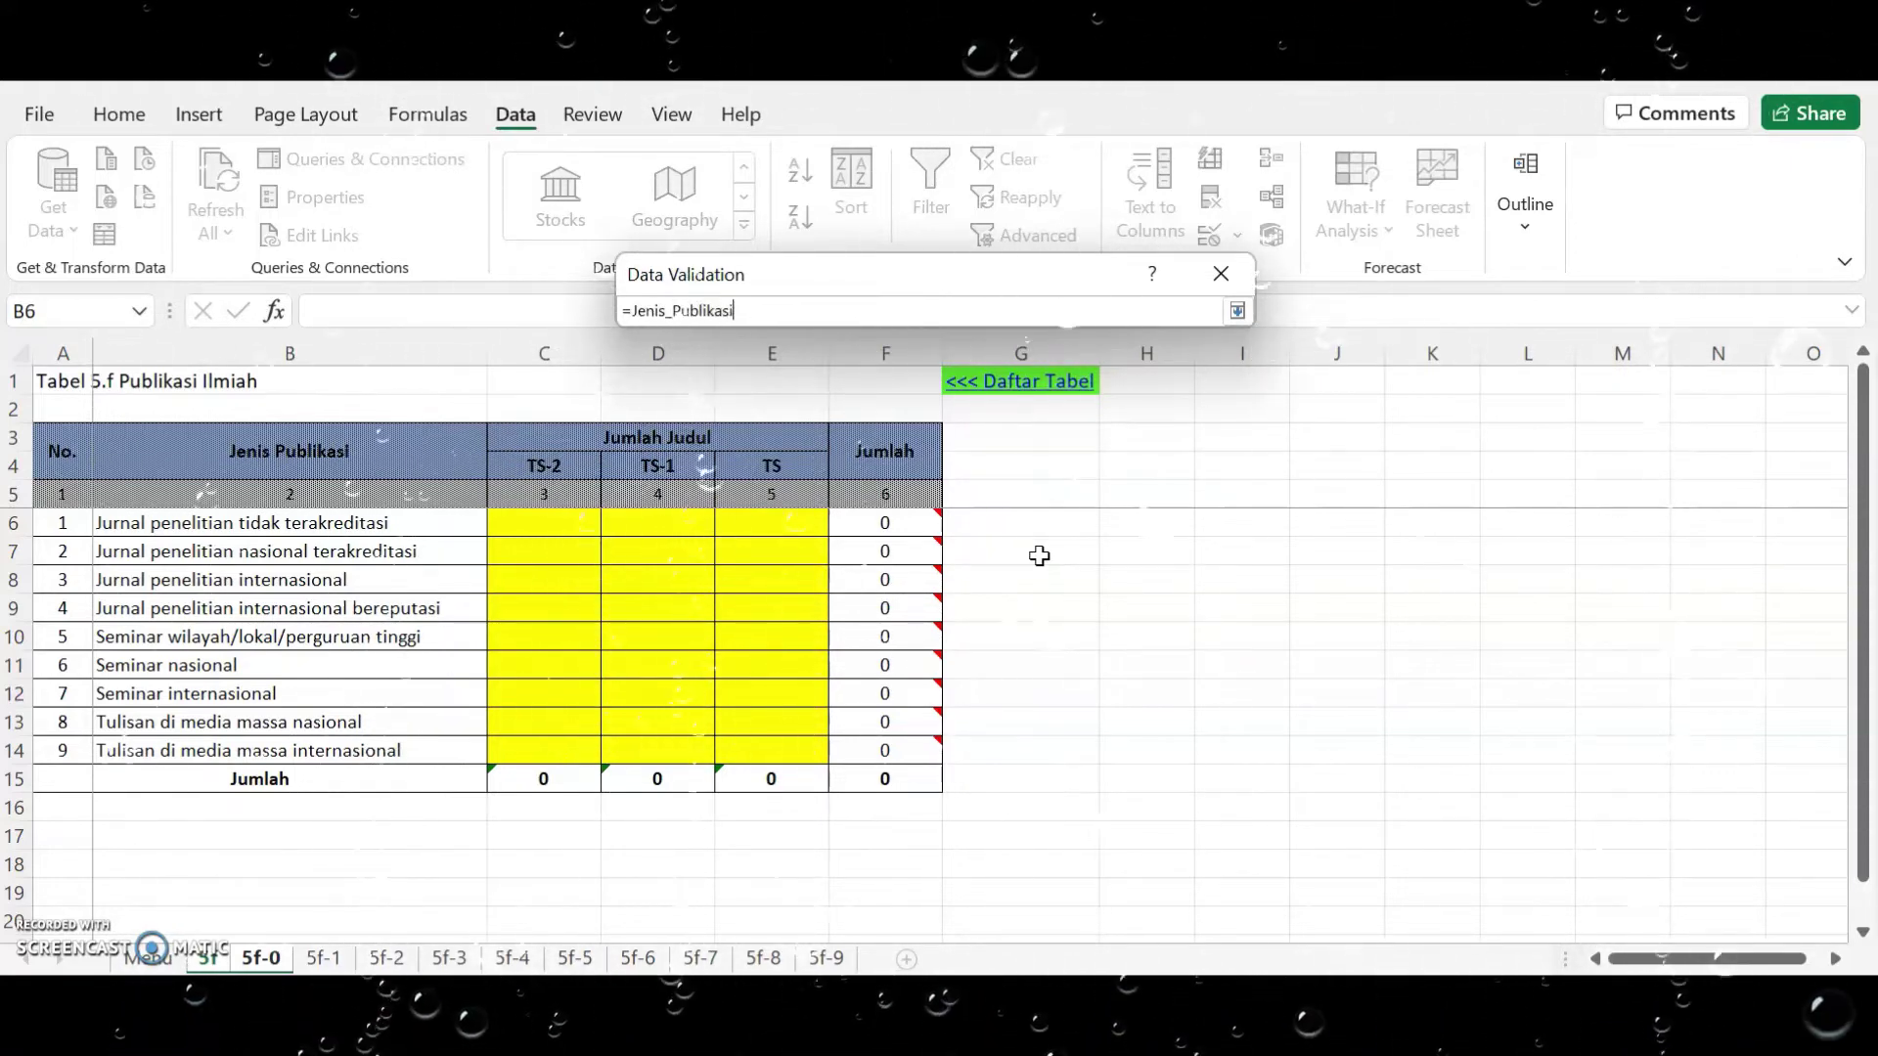
{"action": "type", "text": "_Ilmiah"}
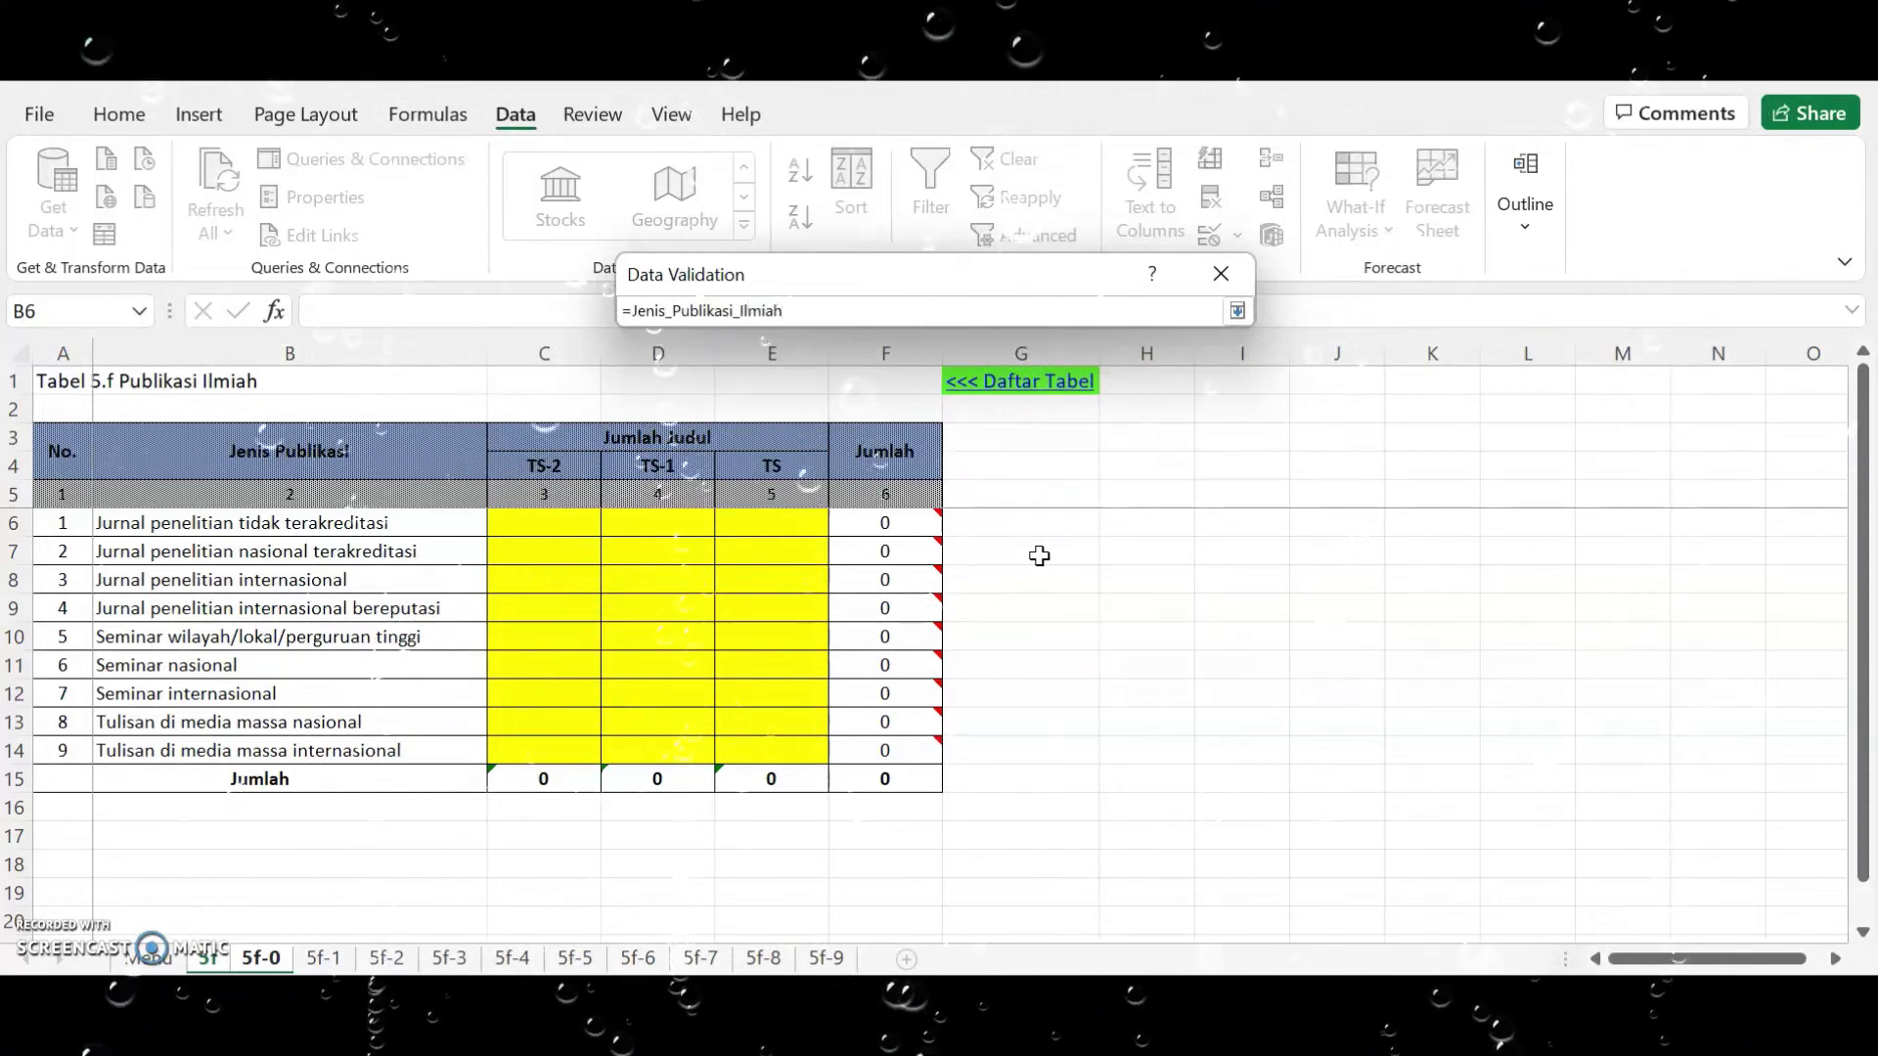
{"action": "key", "text": "Return"}
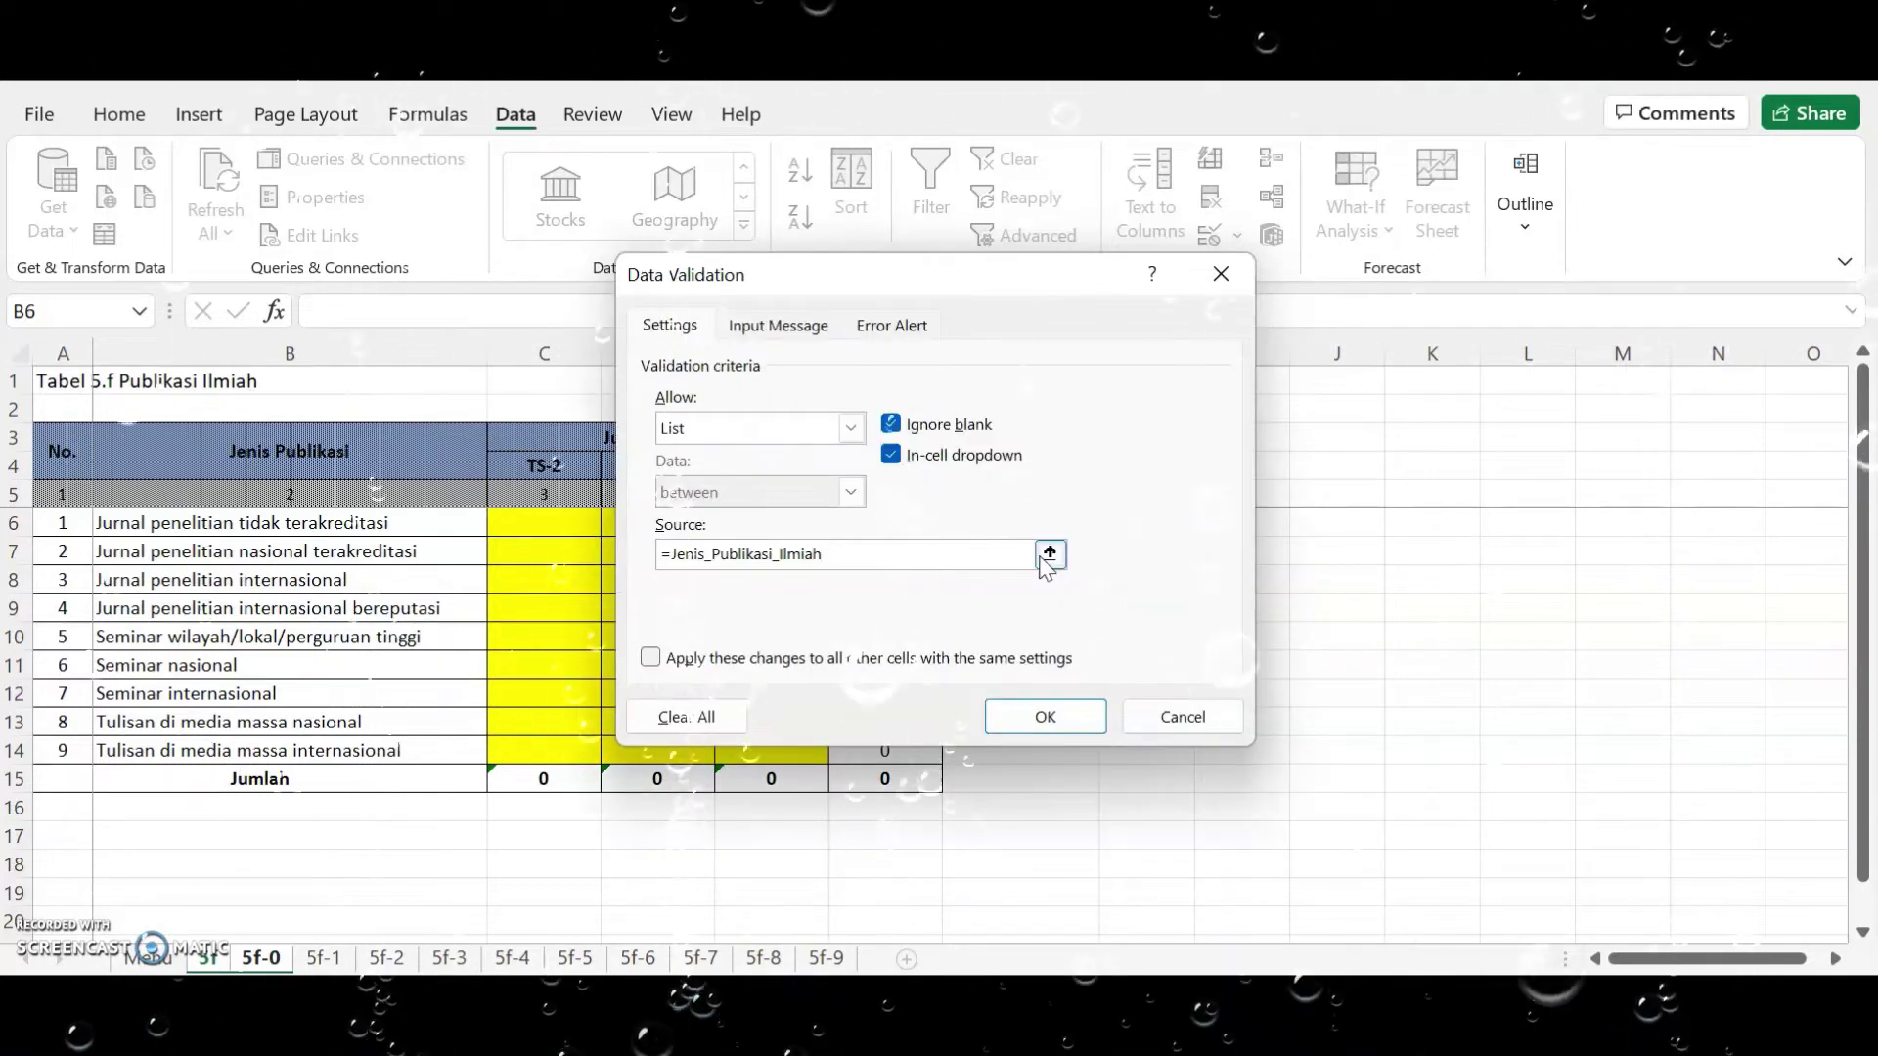
{"action": "left_click", "coordinate": [1038, 719]}
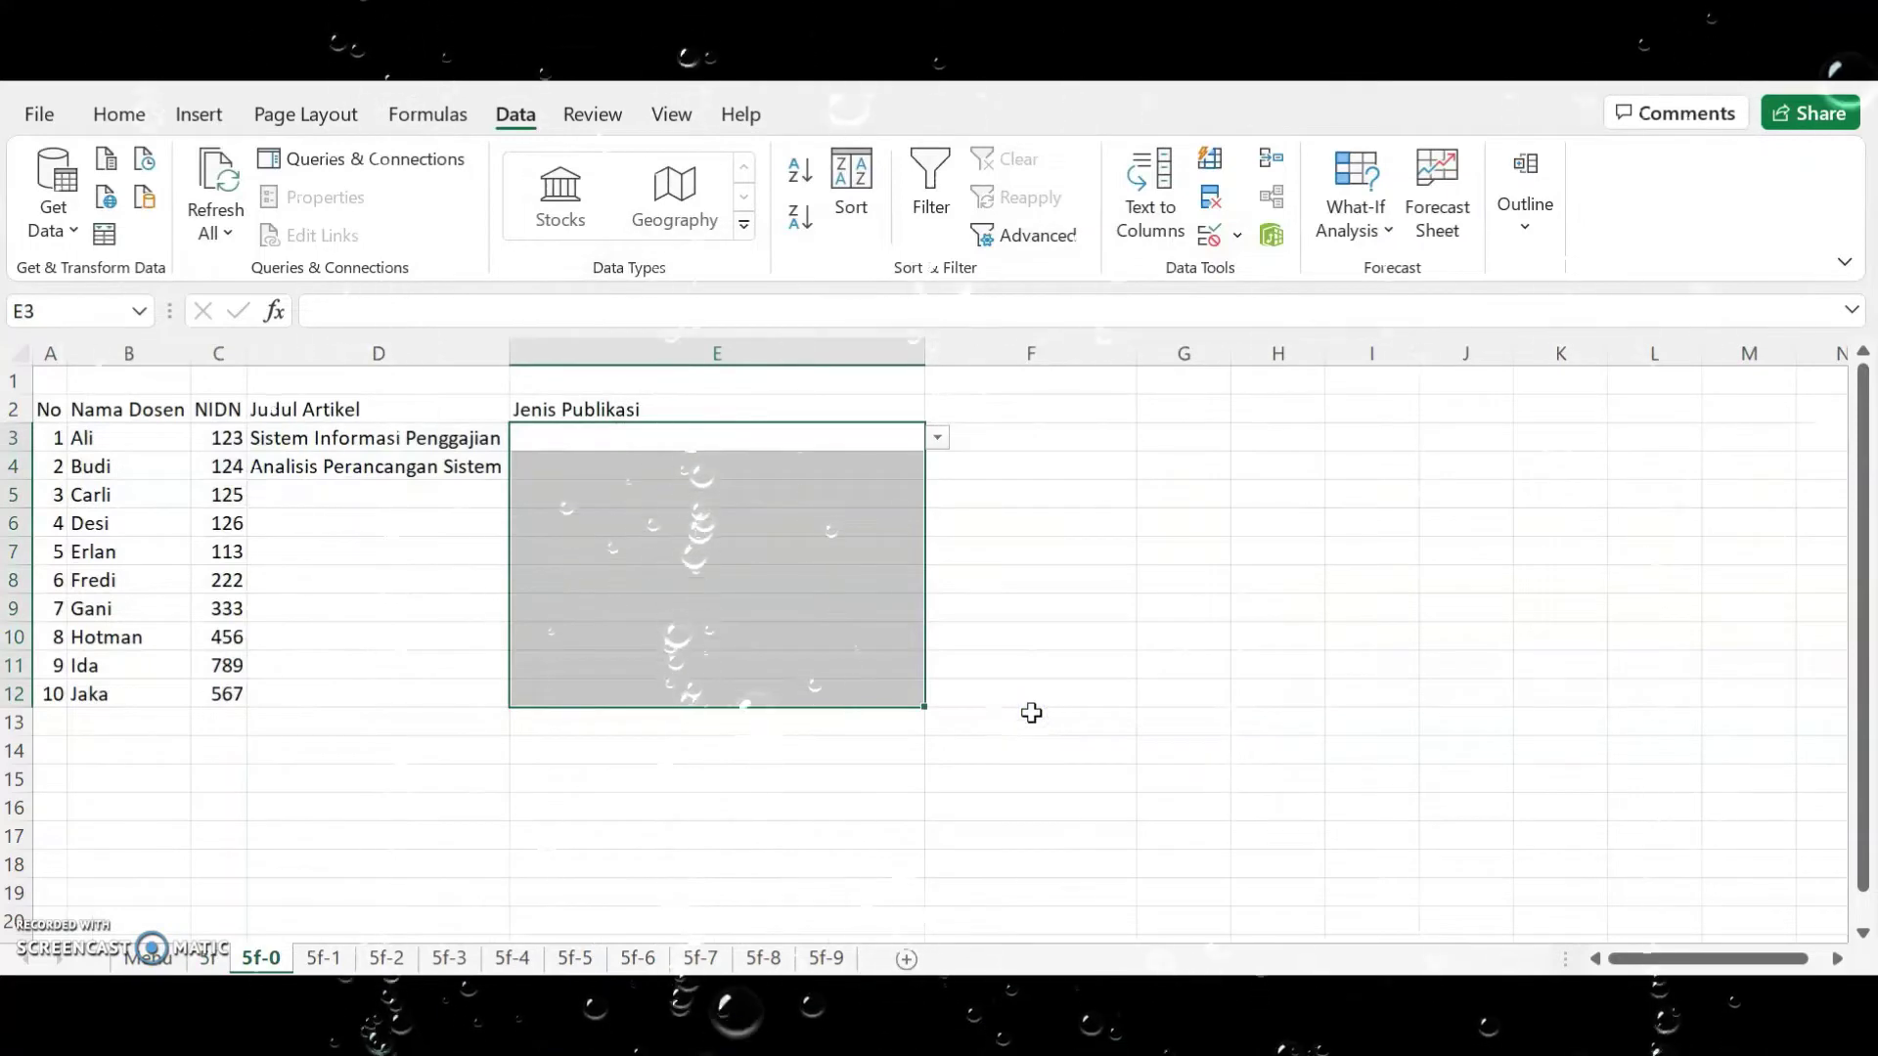
Check row 3's No, NIDN, article title and Jenis Publikasi cells, ending on E3.
{"action": "left_click", "coordinate": [954, 520]}
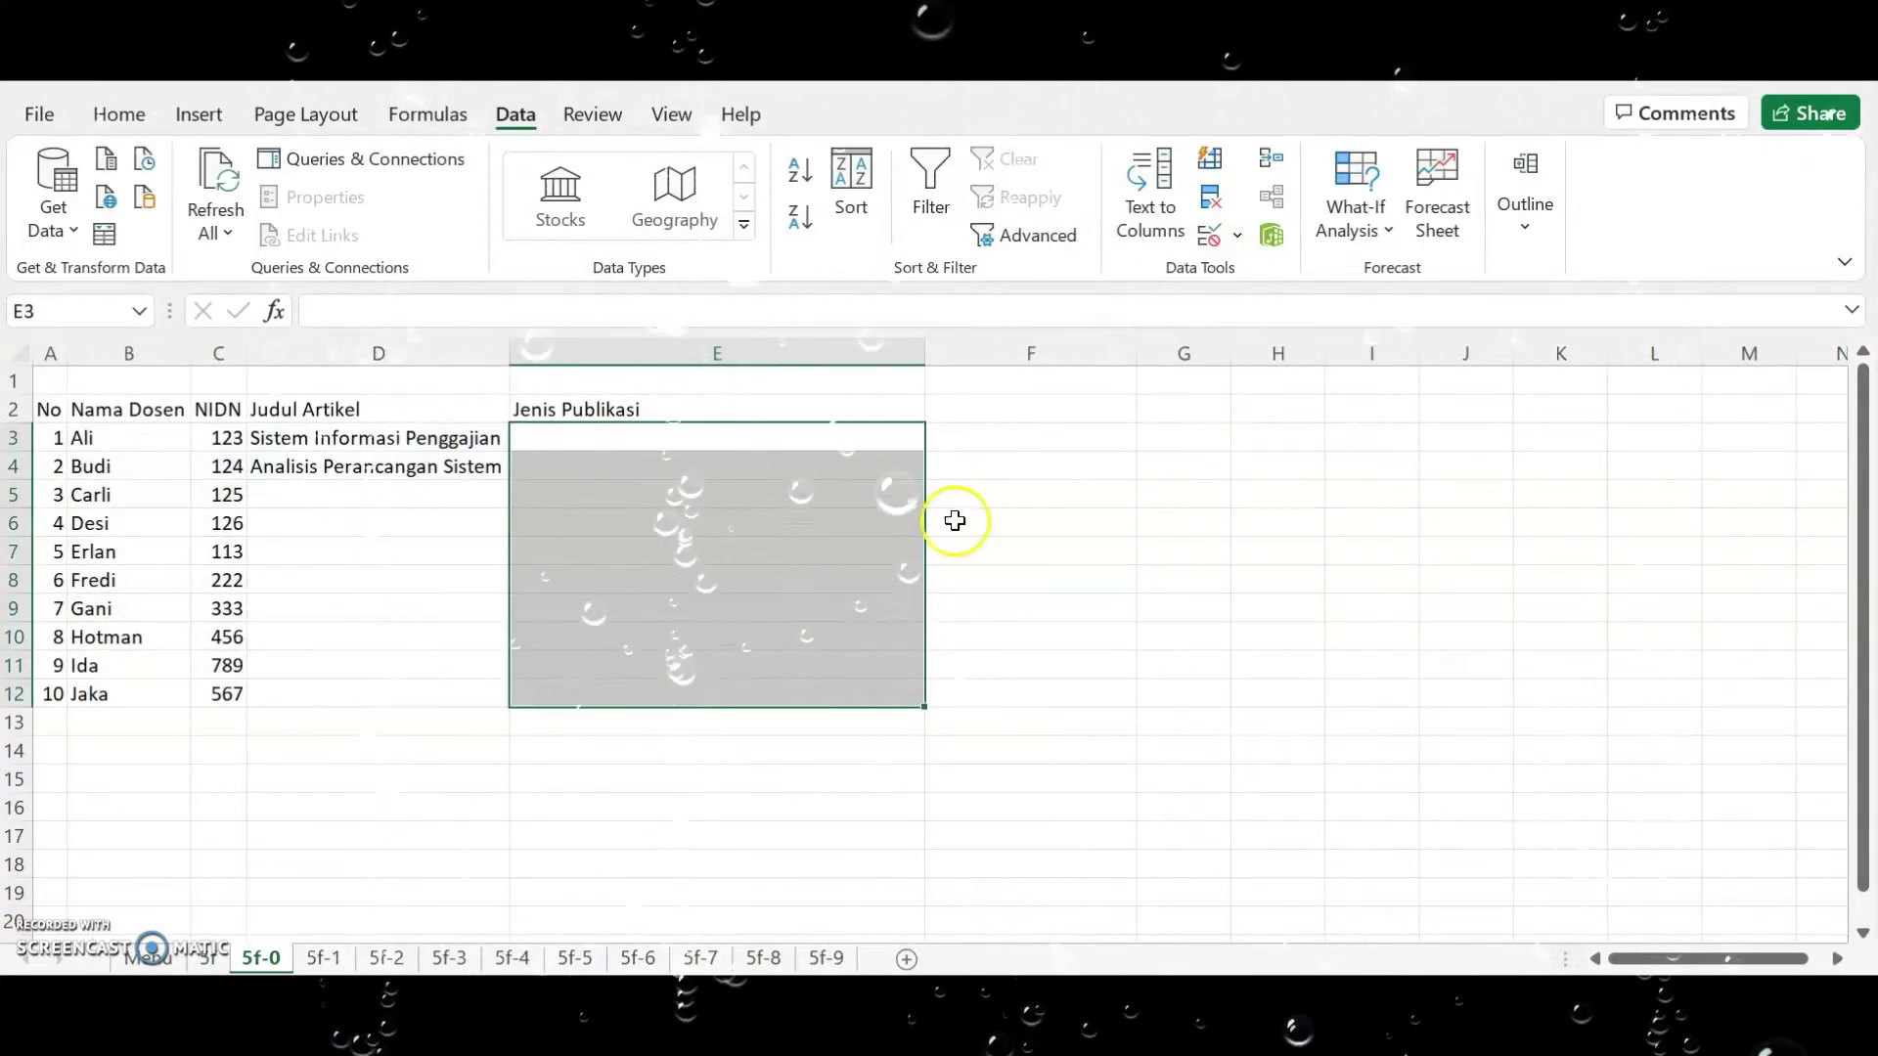
{"action": "left_click", "coordinate": [968, 463]}
{"action": "left_click", "coordinate": [784, 440]}
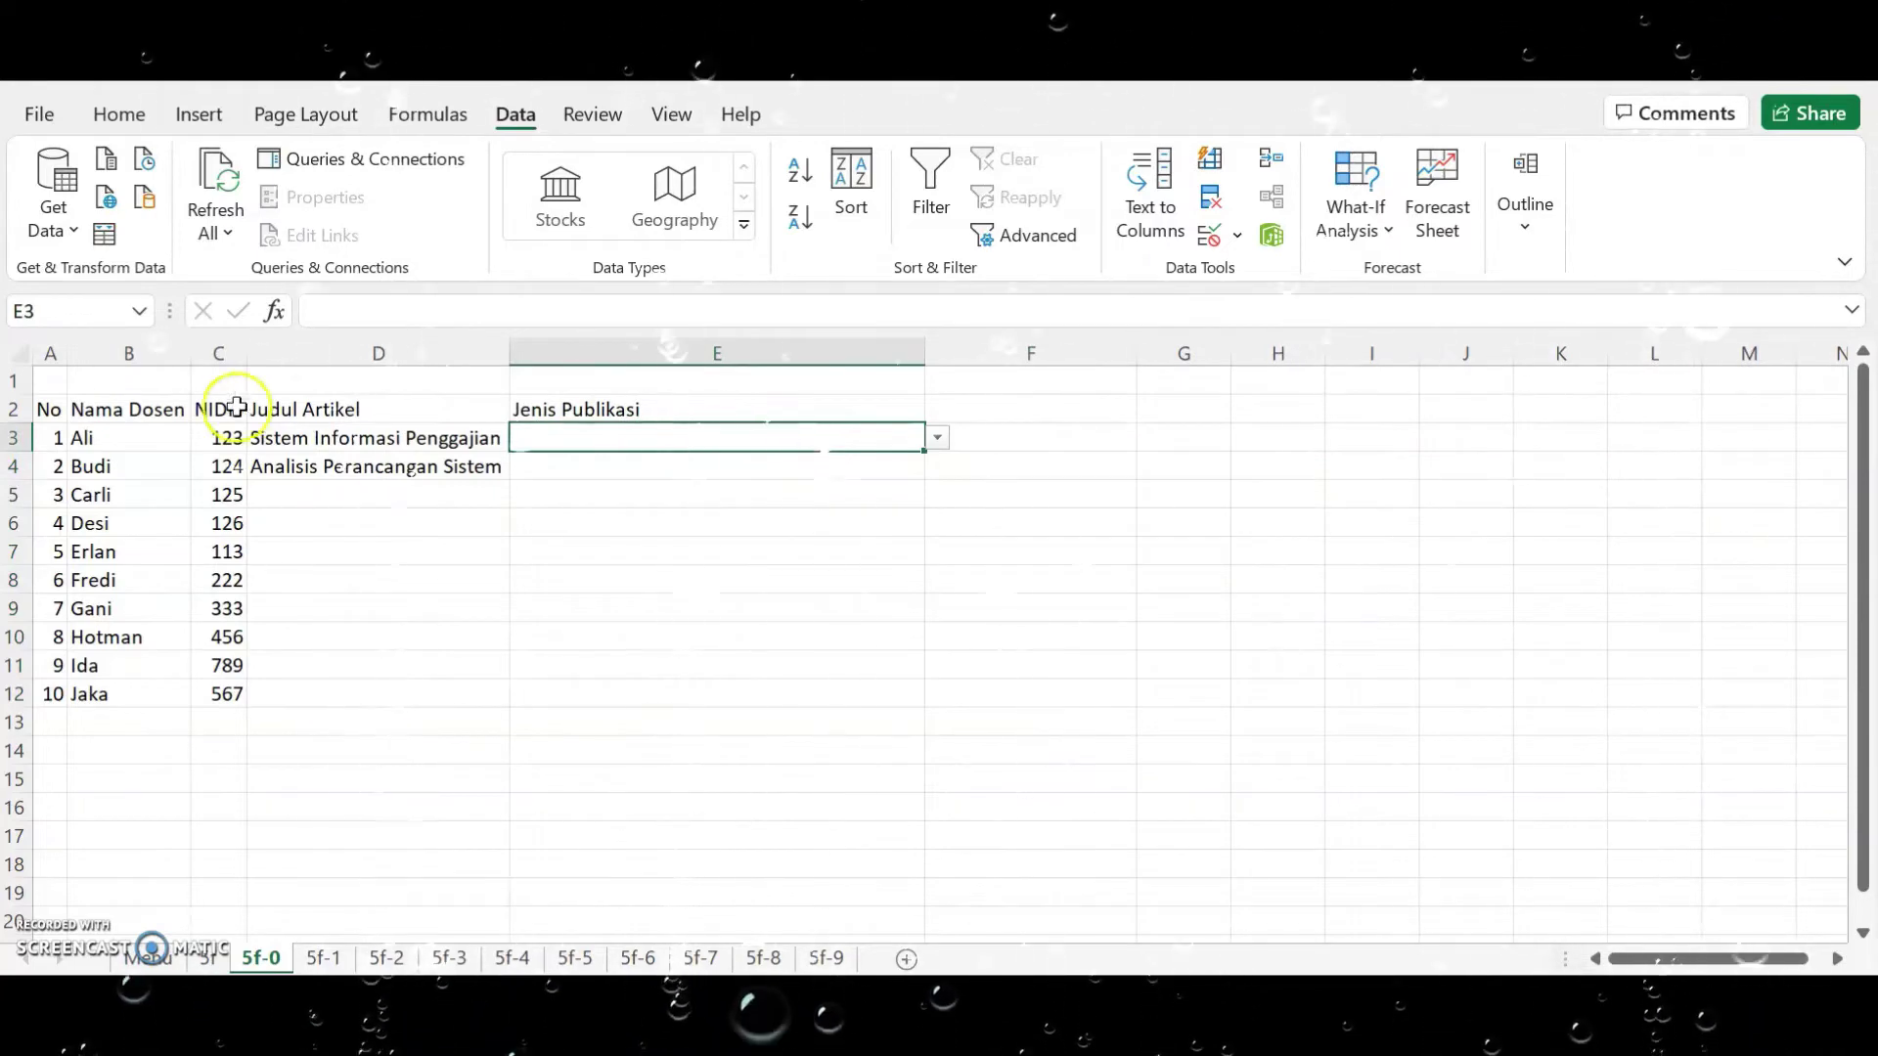
{"action": "left_click_drag", "start_coordinate": [43, 431], "coordinate": [47, 691]}
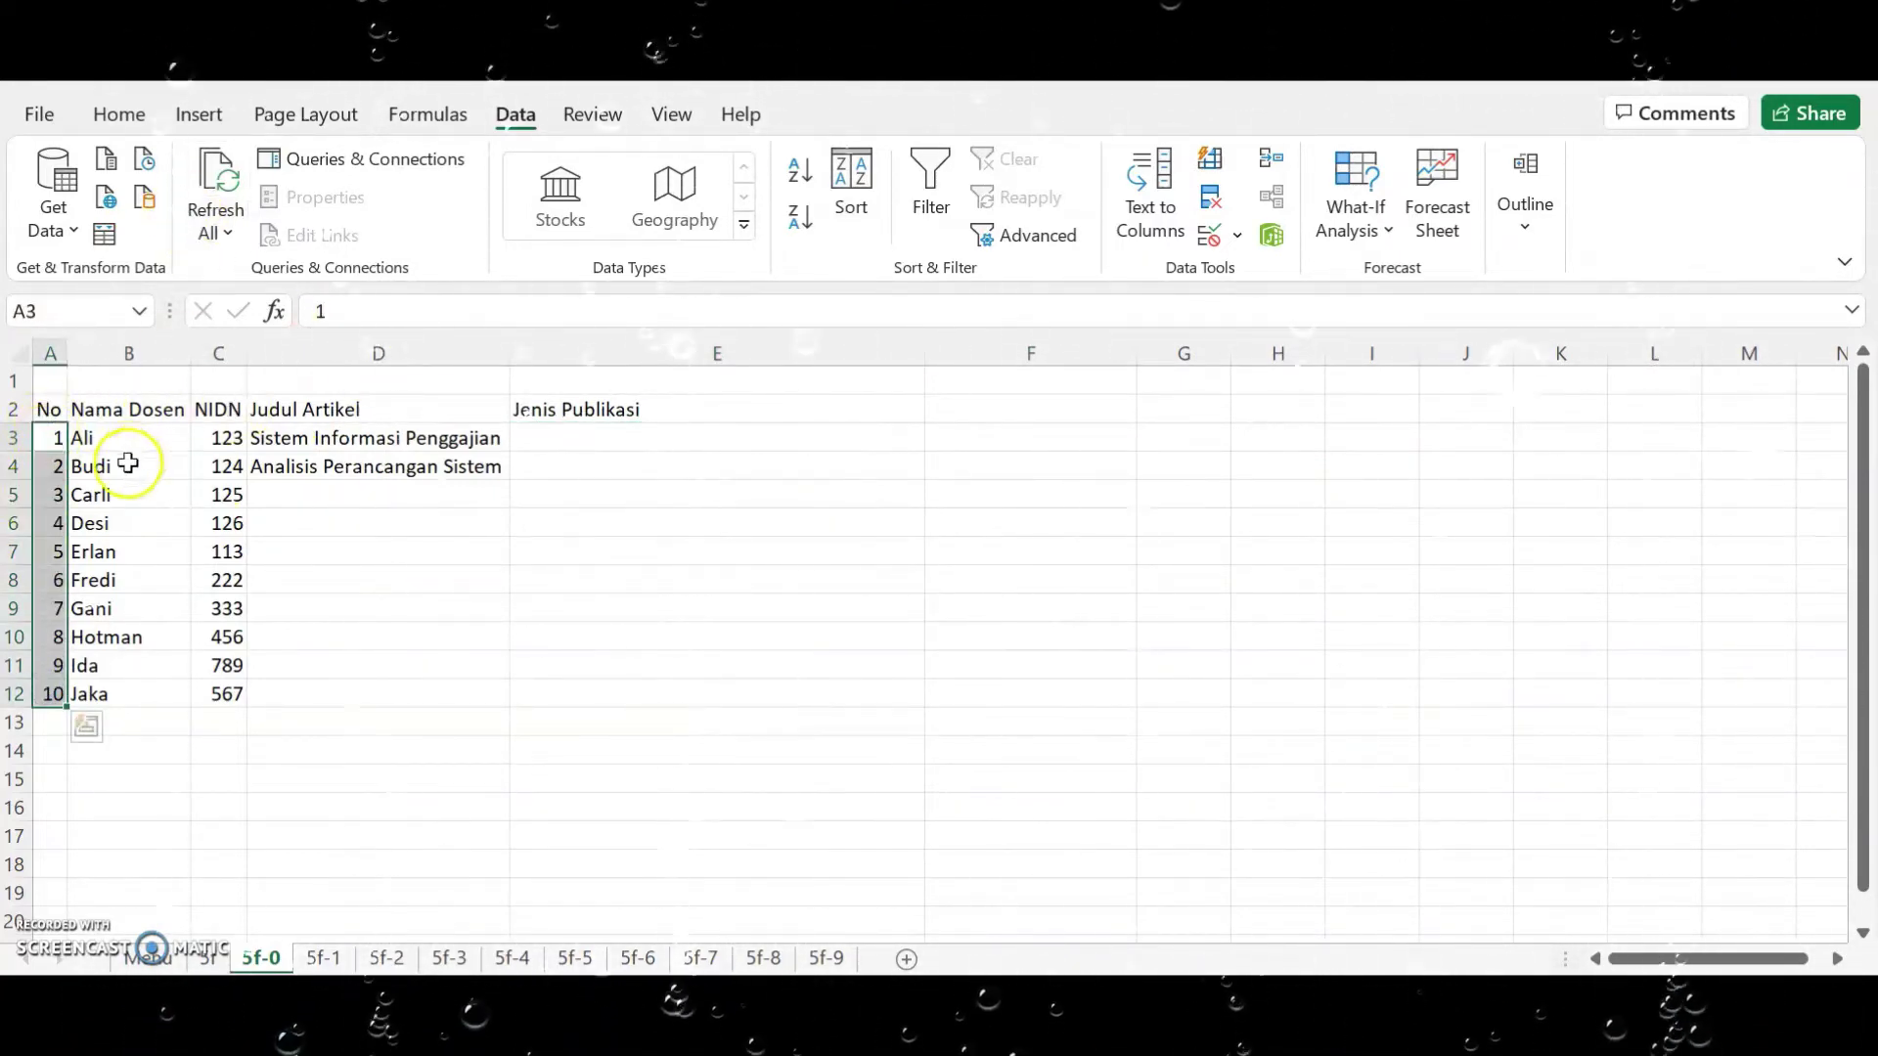
{"action": "left_click", "coordinate": [122, 439]}
{"action": "left_click", "coordinate": [226, 435]}
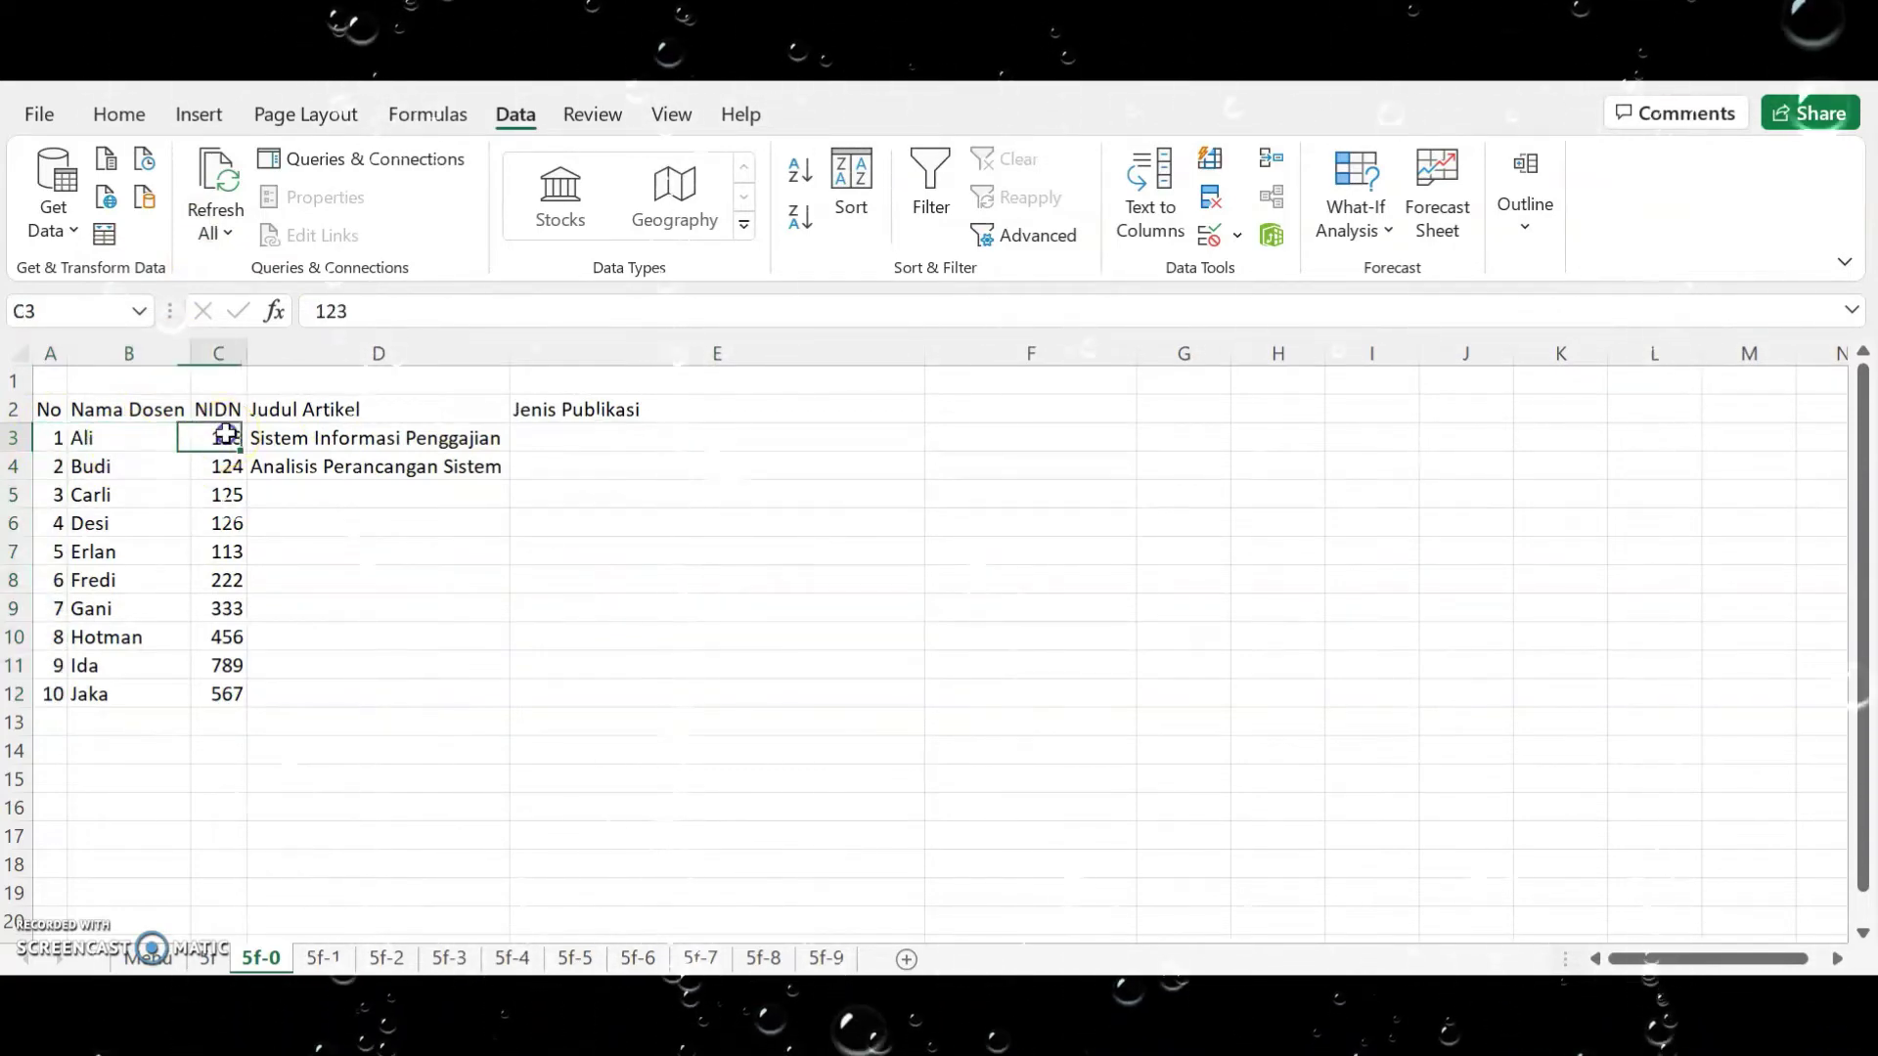
{"action": "left_click", "coordinate": [347, 436]}
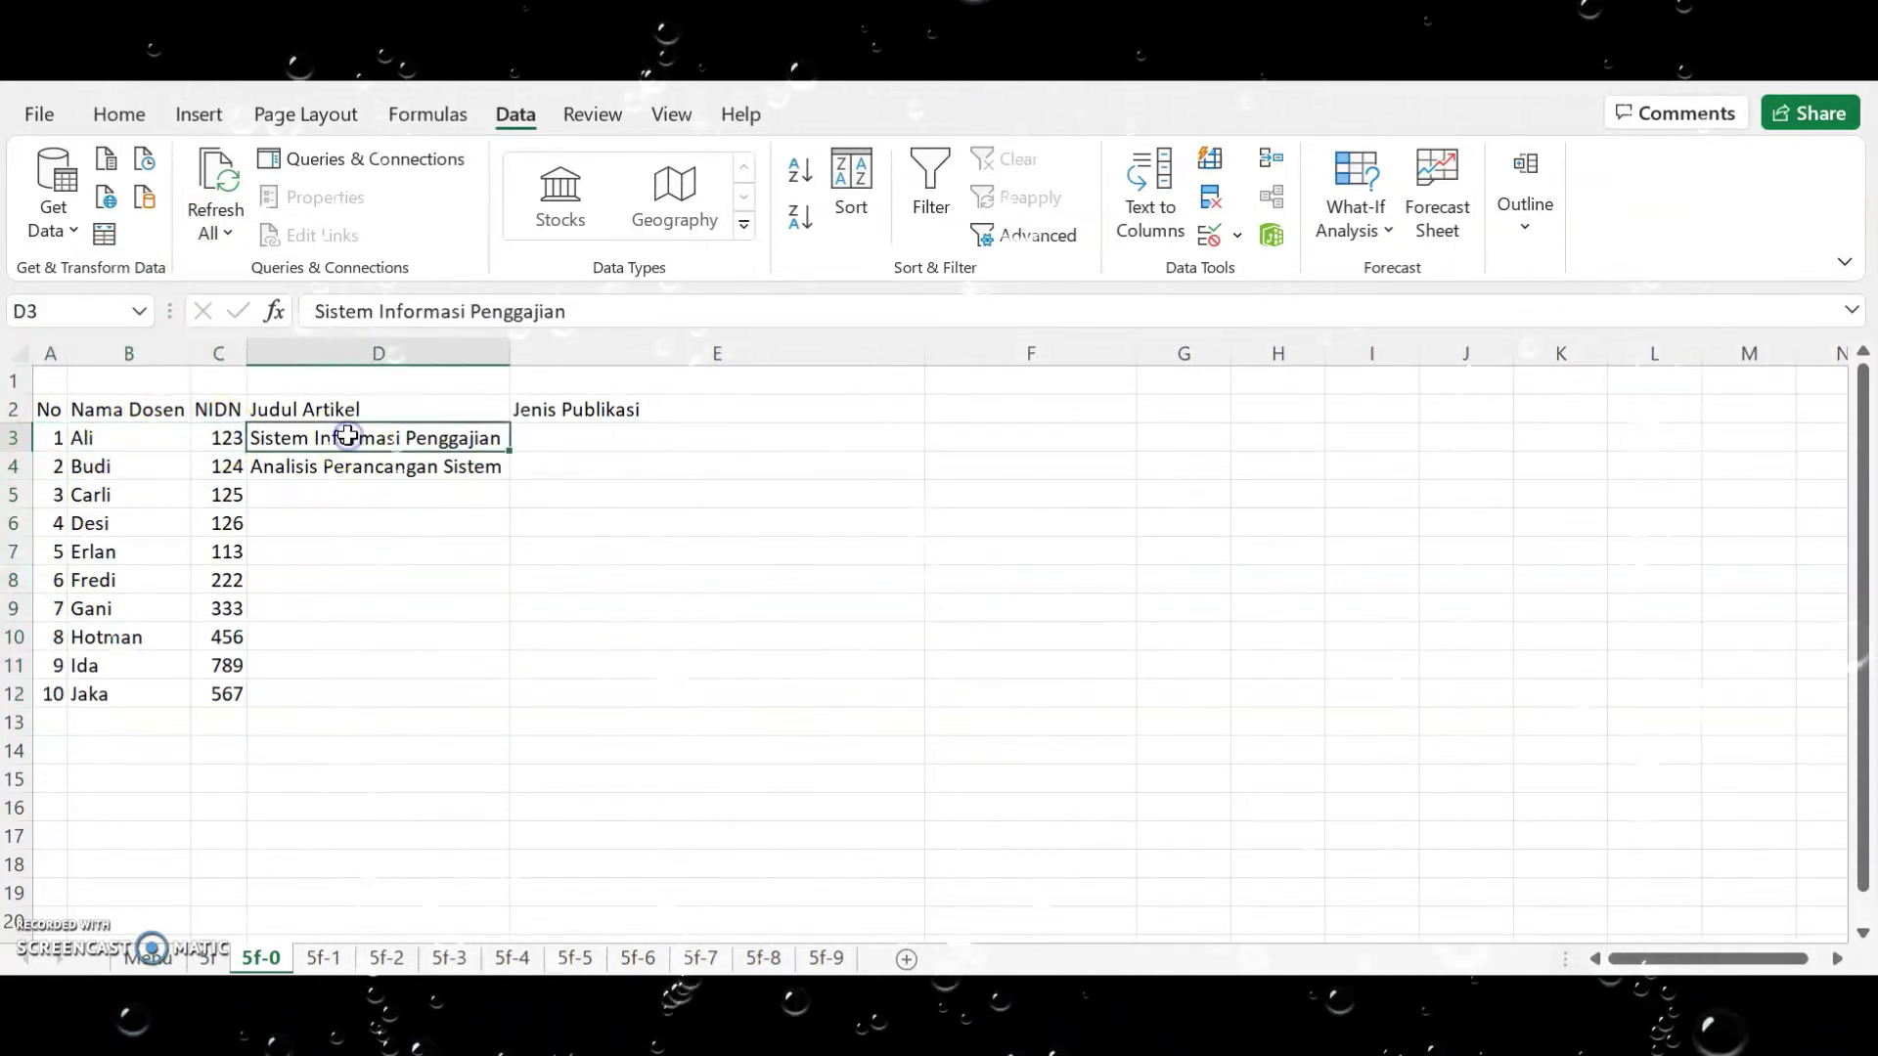
{"action": "left_click", "coordinate": [565, 436]}
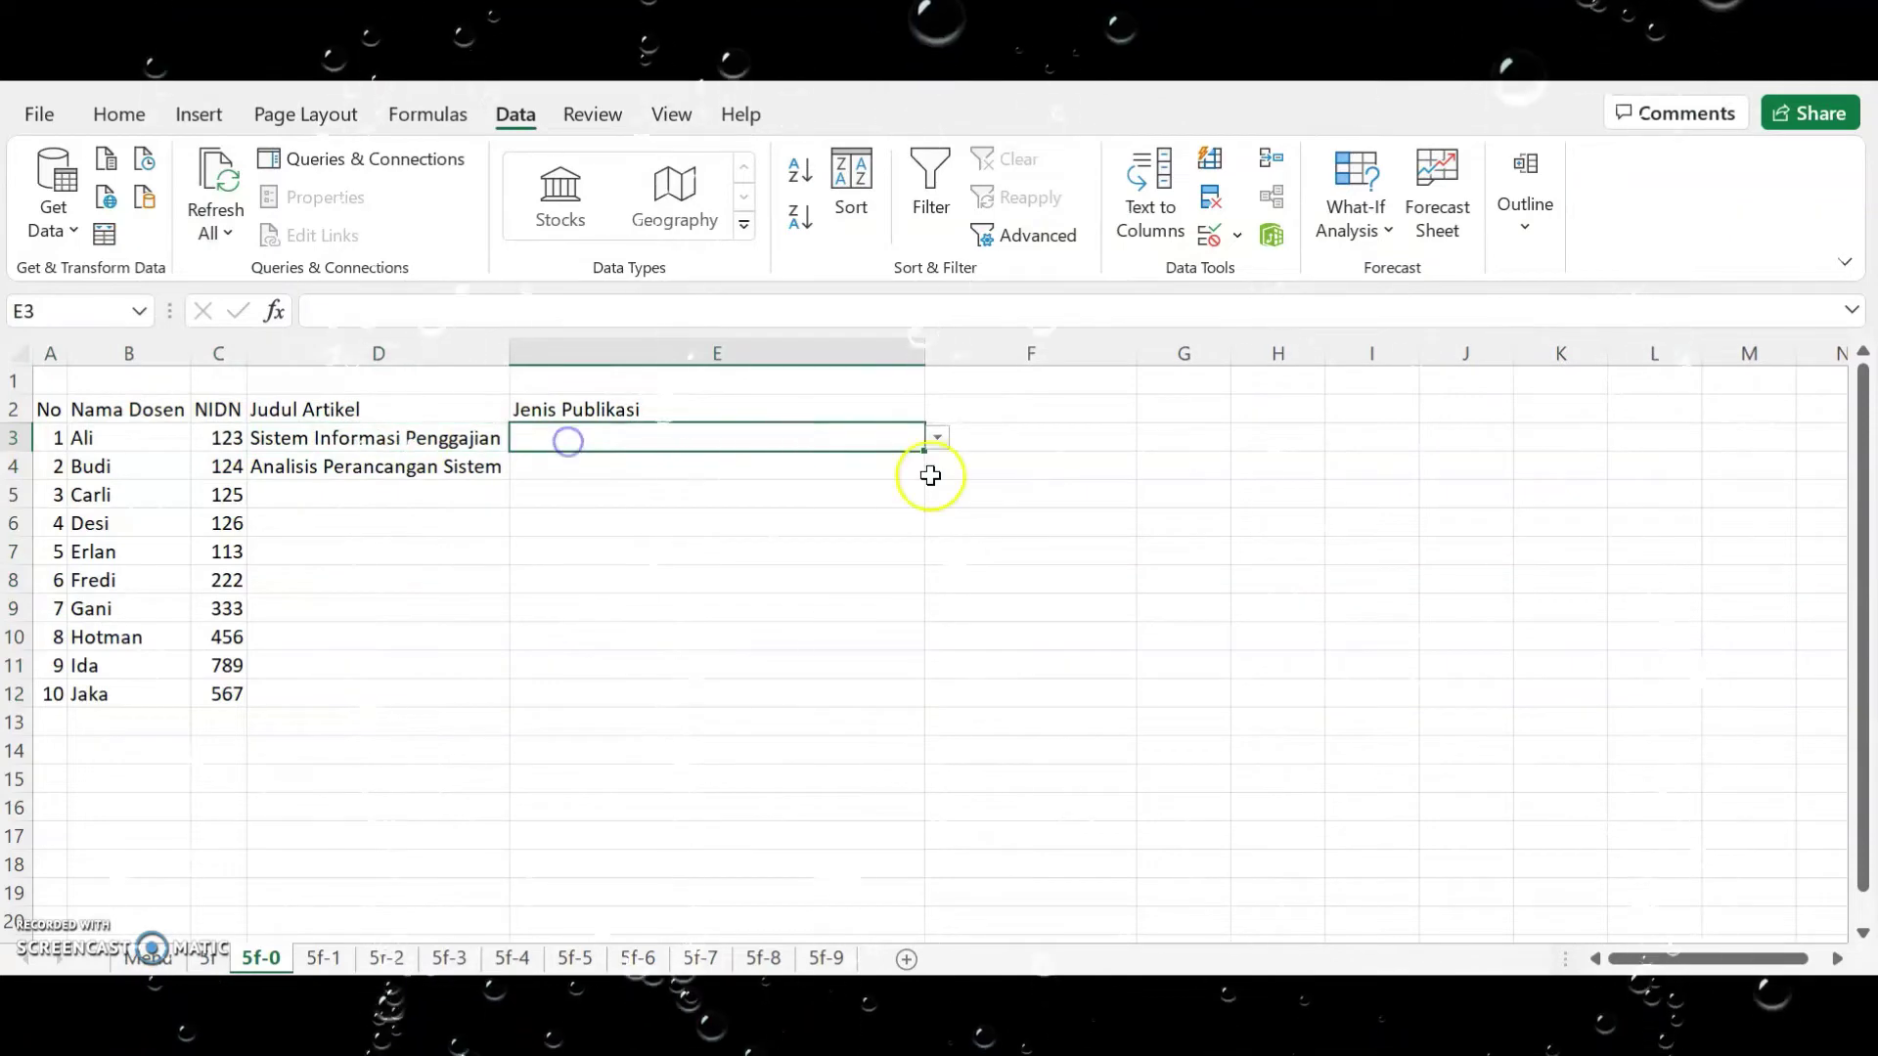
Set E3 to Jurnal penelitian nasional terakreditasi from its dropdown.
{"action": "left_click", "coordinate": [938, 442]}
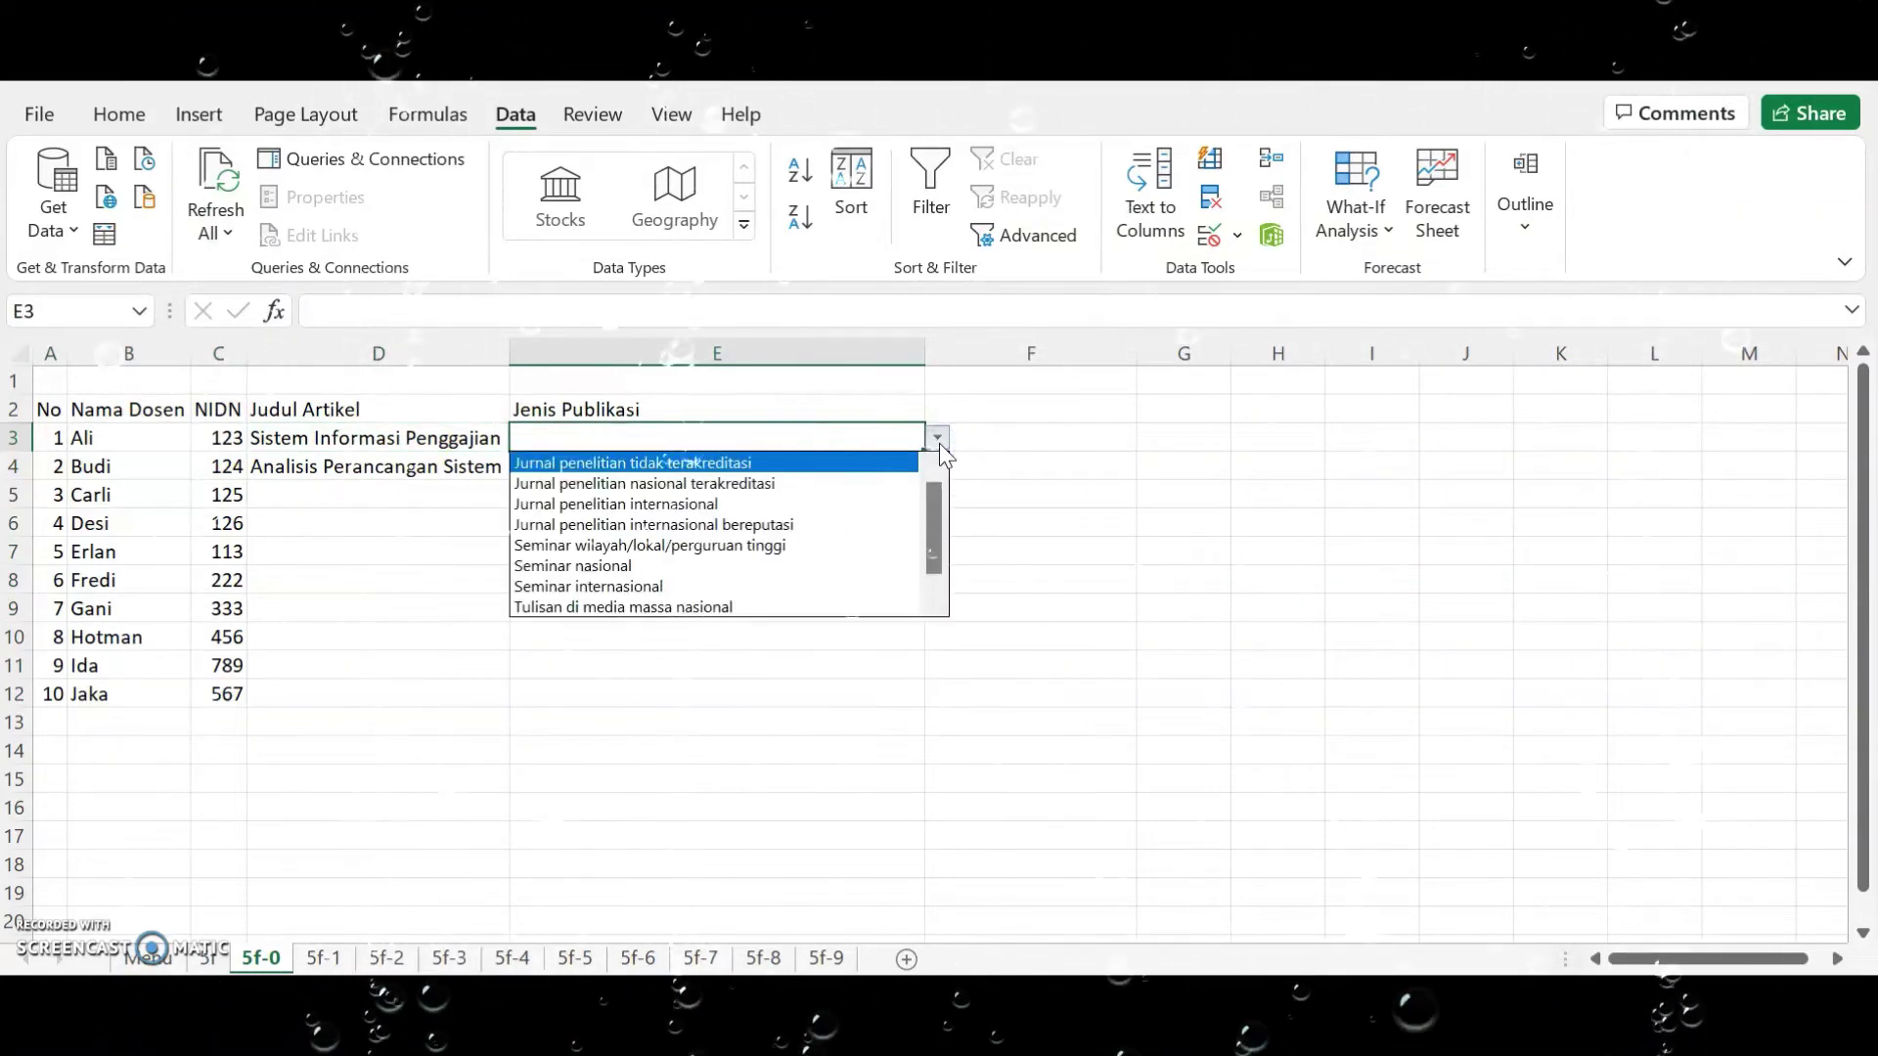
{"action": "left_click", "coordinate": [820, 486]}
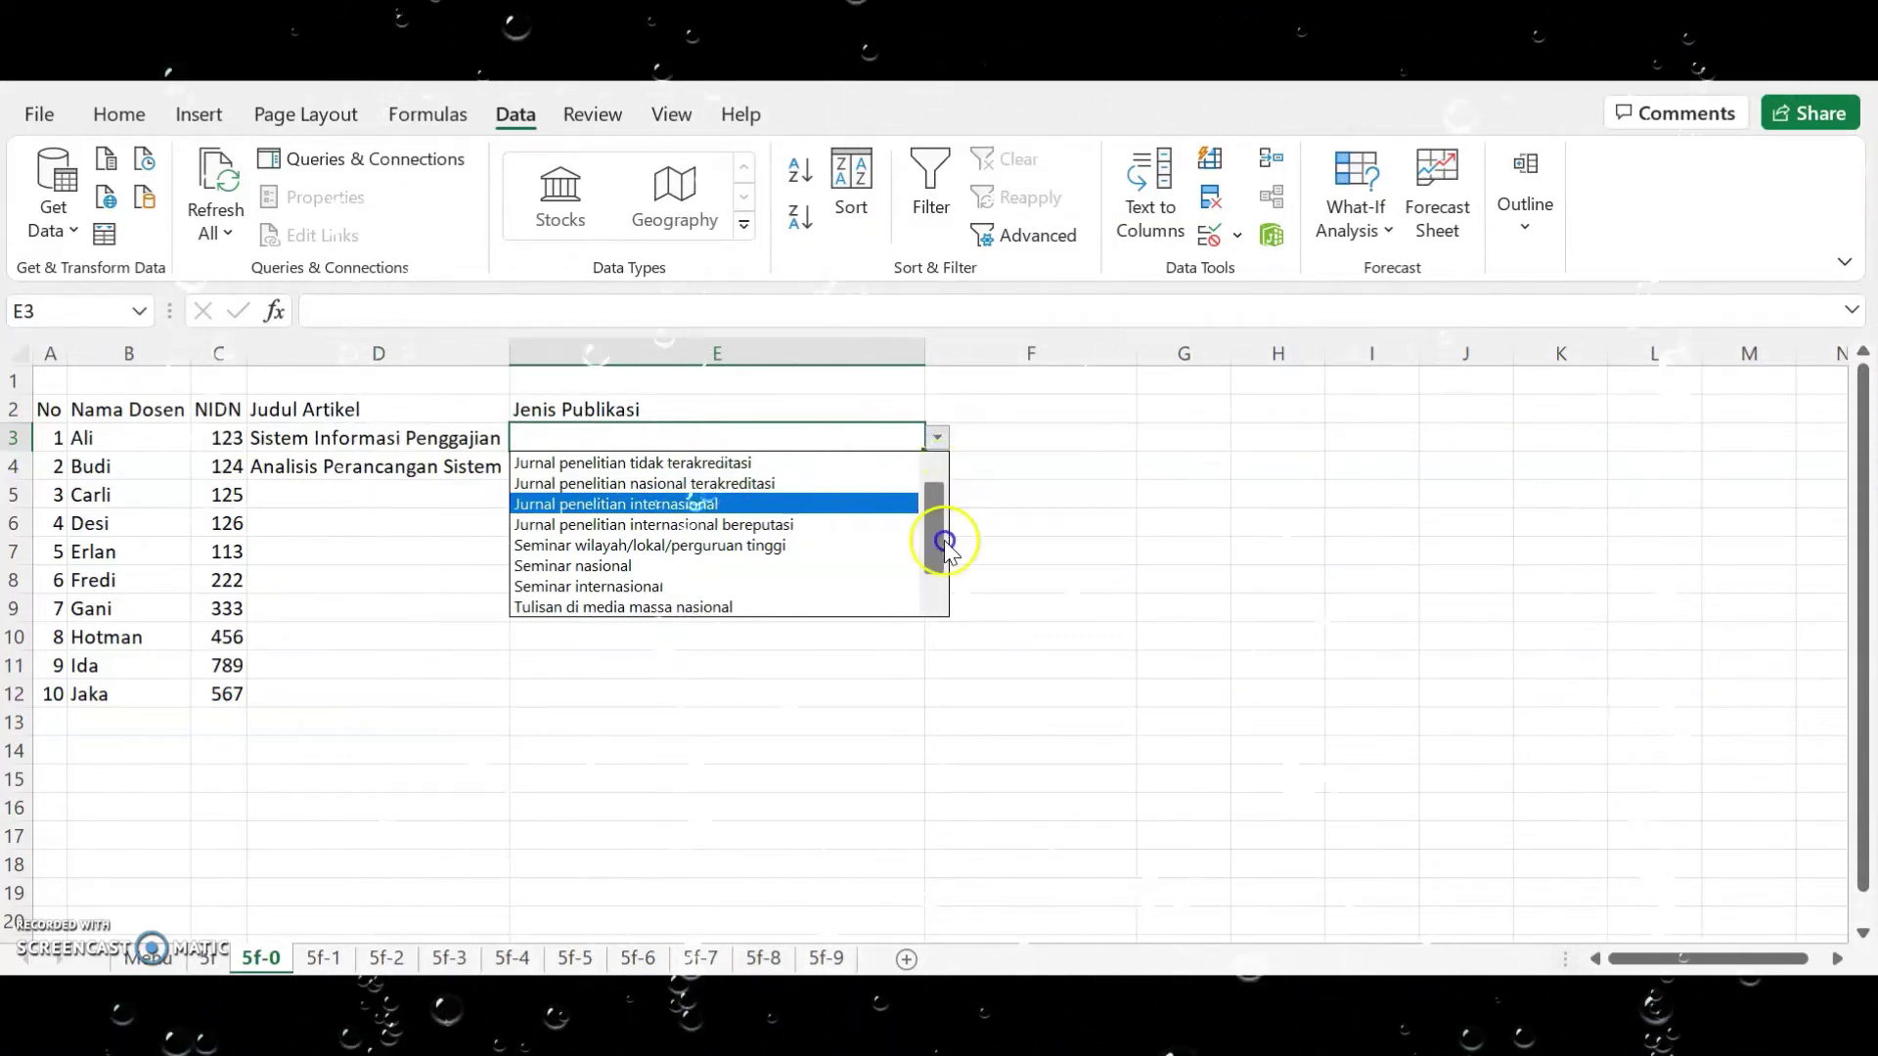
{"action": "left_click", "coordinate": [935, 589]}
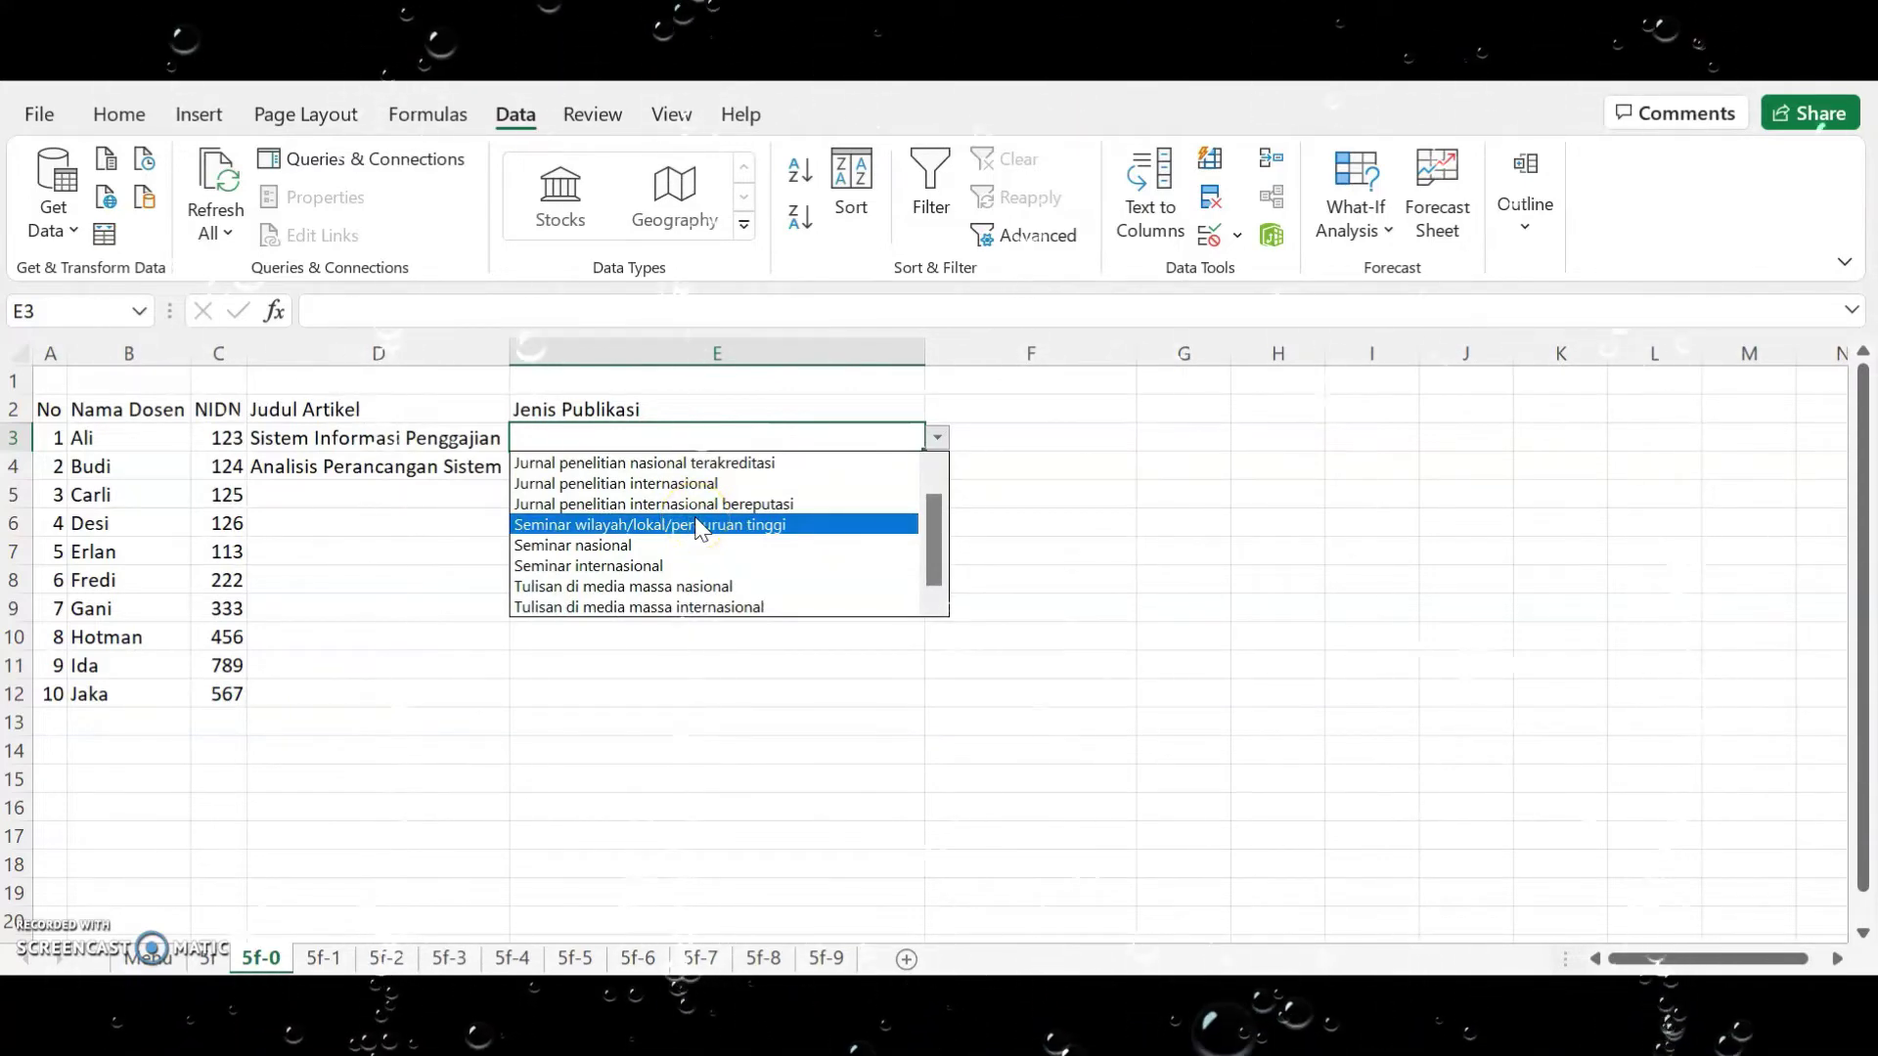
{"action": "left_click", "coordinate": [706, 512]}
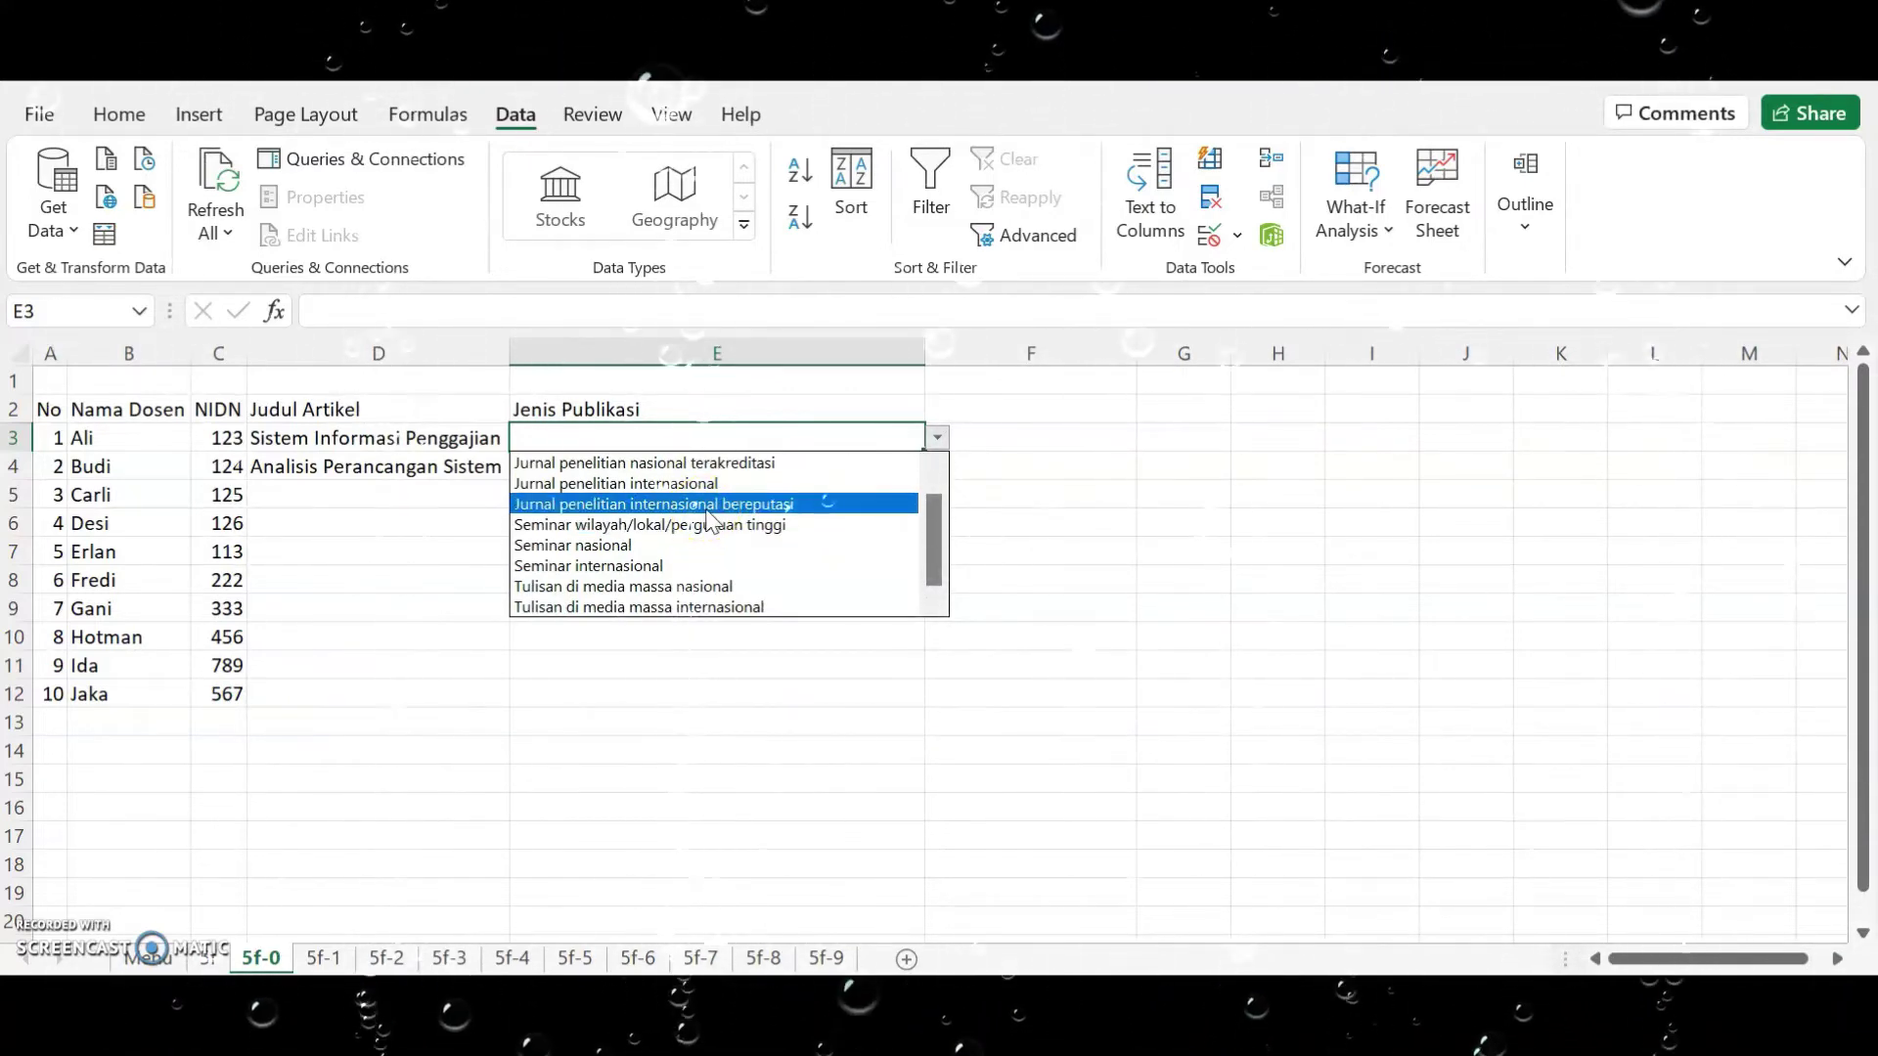
{"action": "left_click_drag", "start_coordinate": [707, 511], "coordinate": [712, 463]}
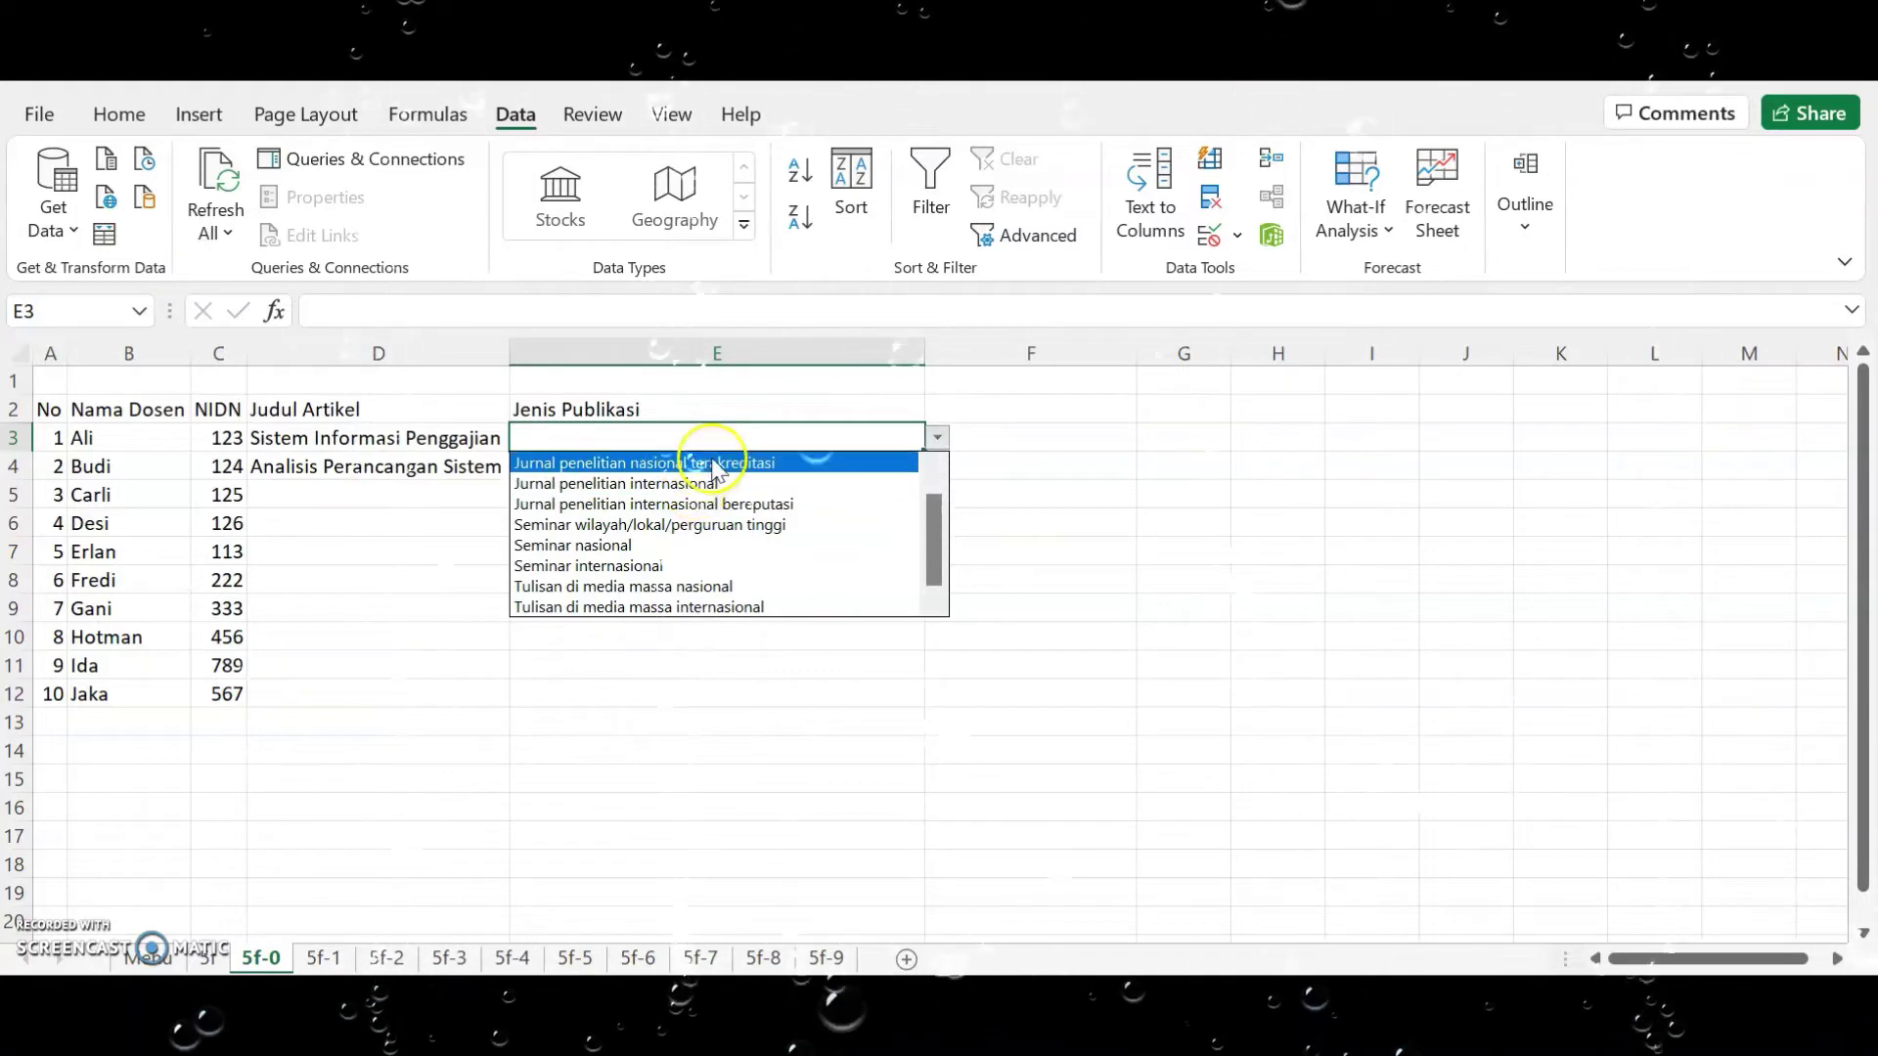
{"action": "left_click", "coordinate": [702, 474]}
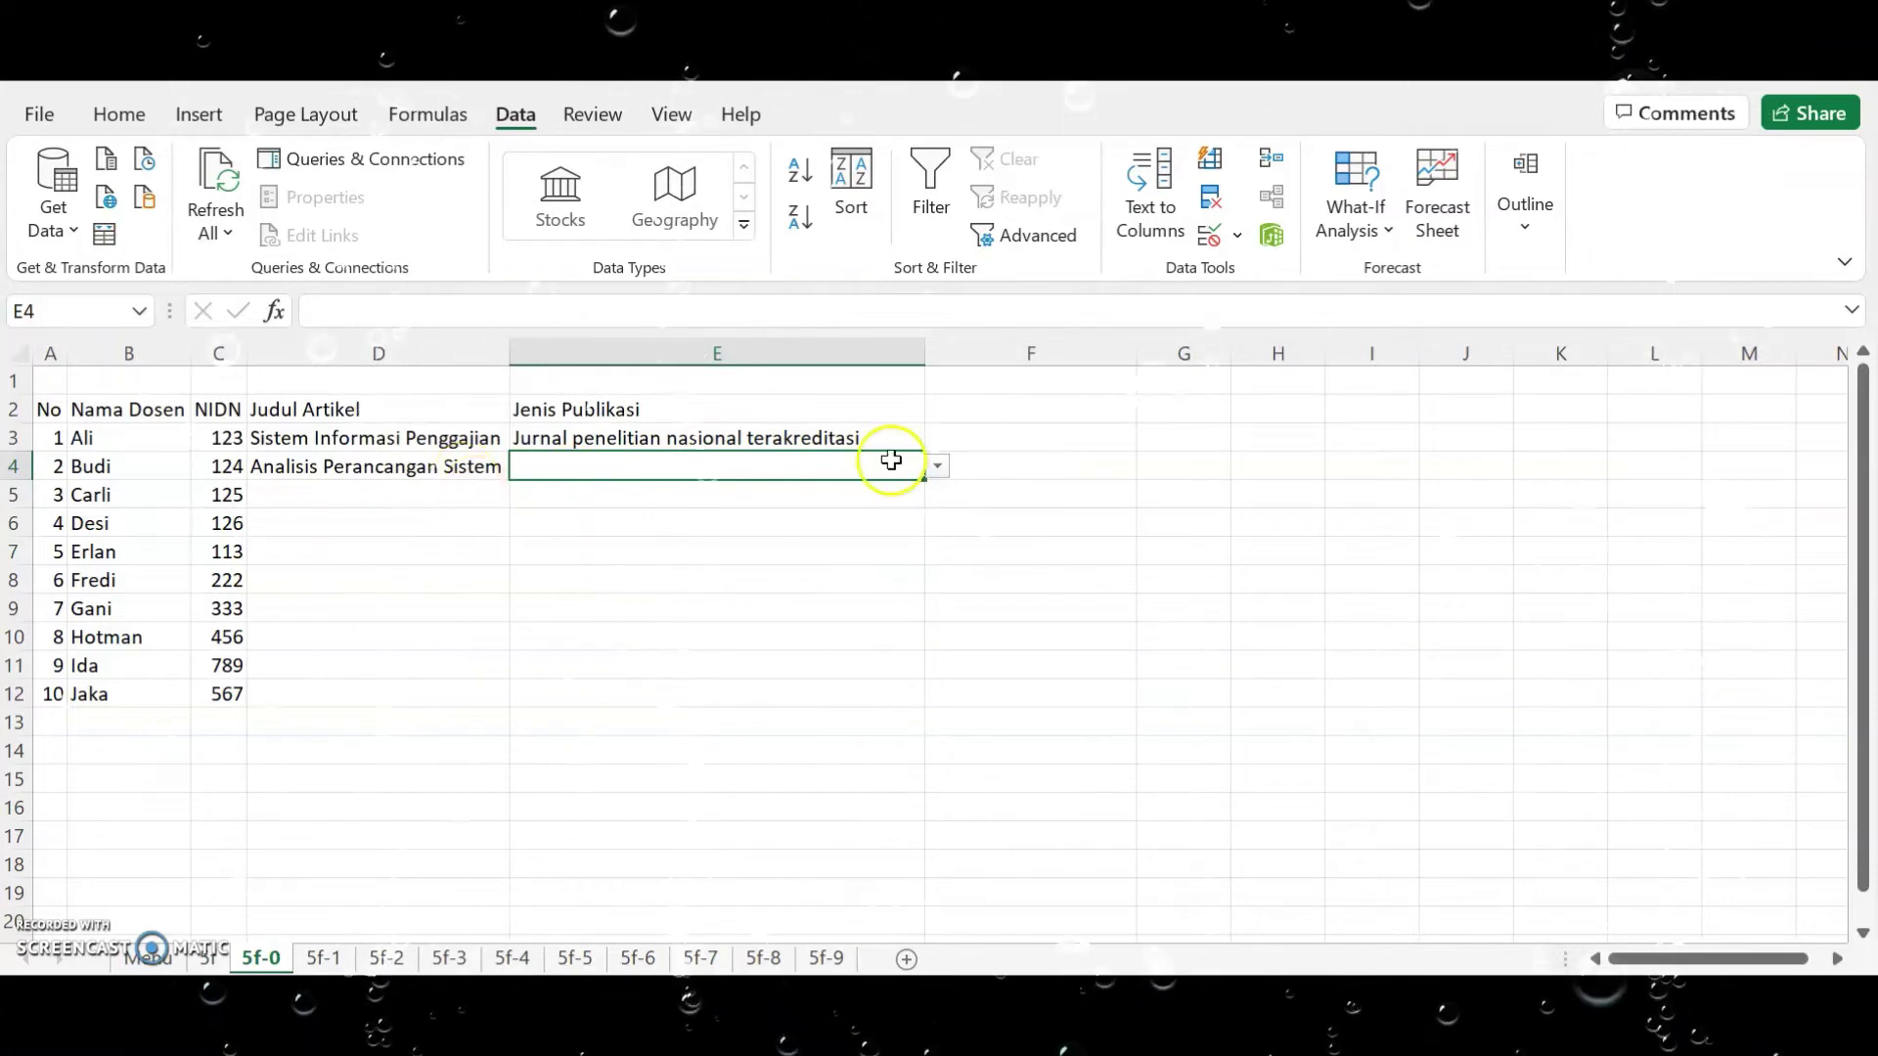
Set E4 from its dropdown, finally choosing Jurnal penelitian tidak terakreditasi.
{"action": "left_click", "coordinate": [936, 466]}
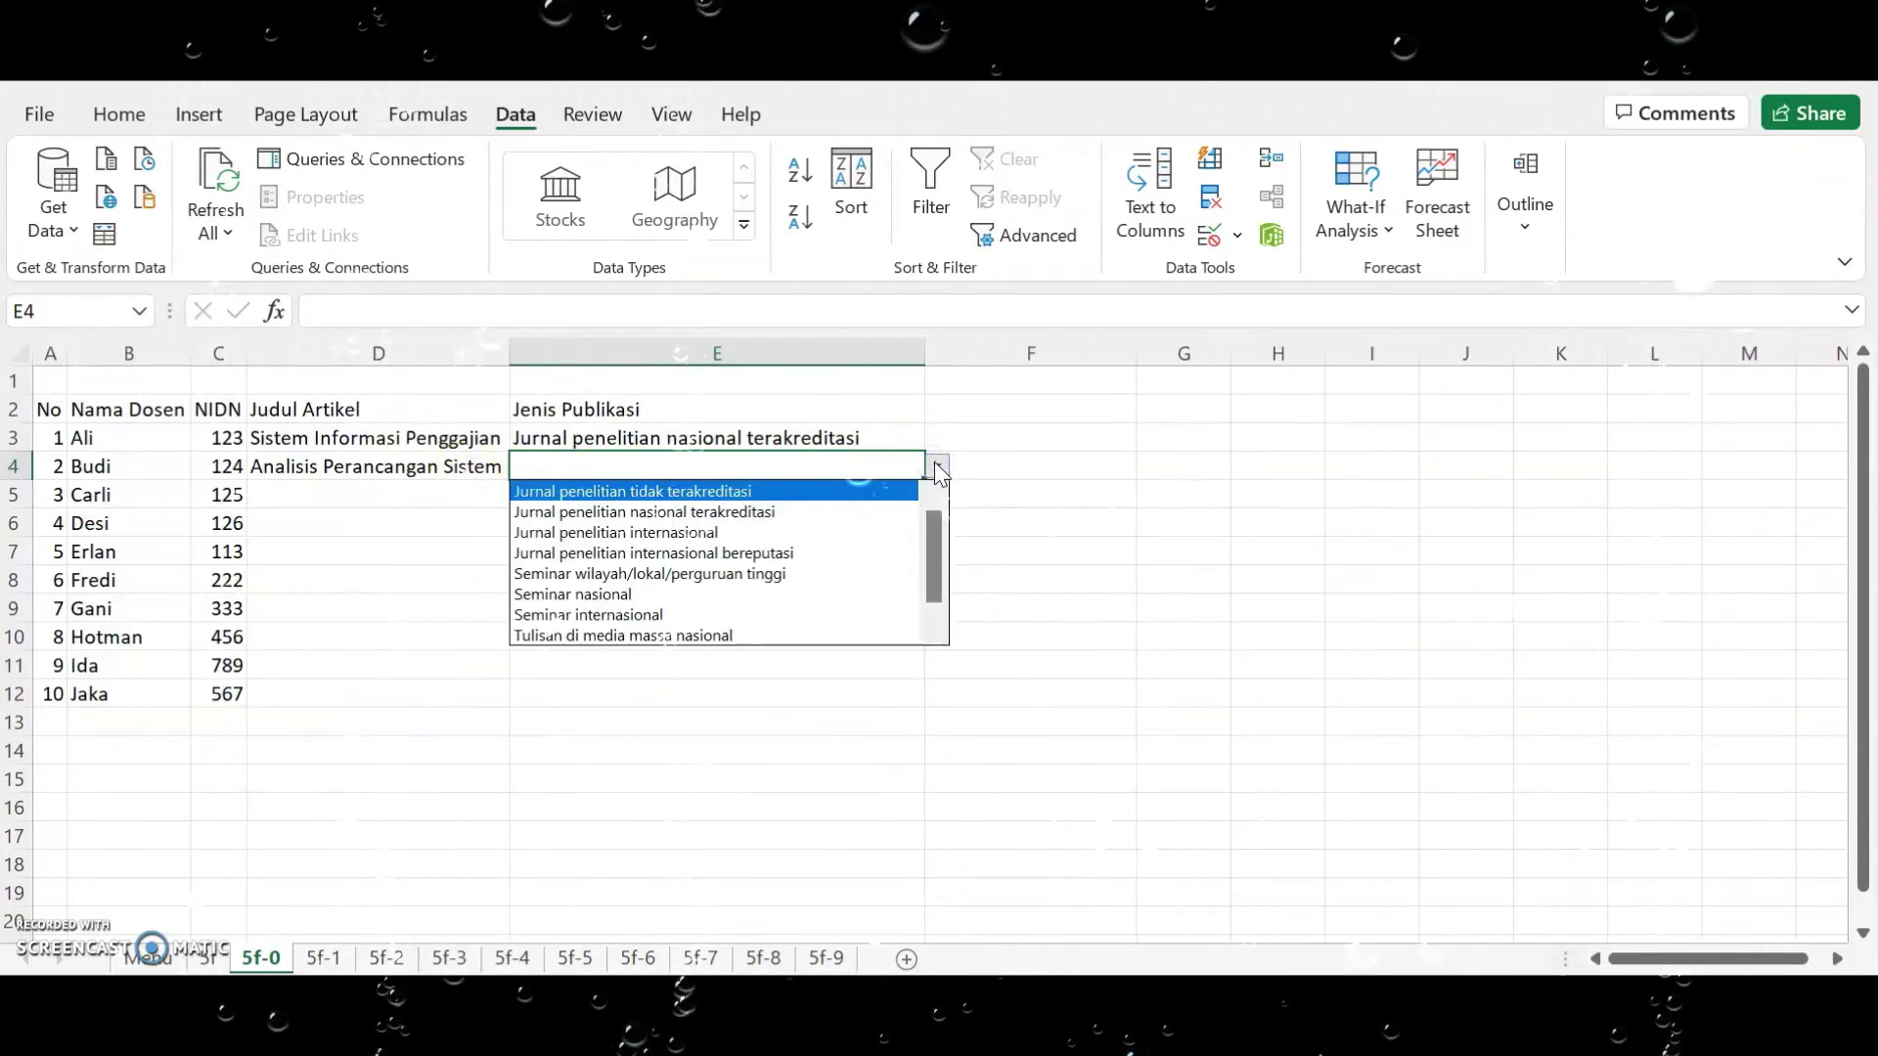
{"action": "left_click", "coordinate": [762, 512]}
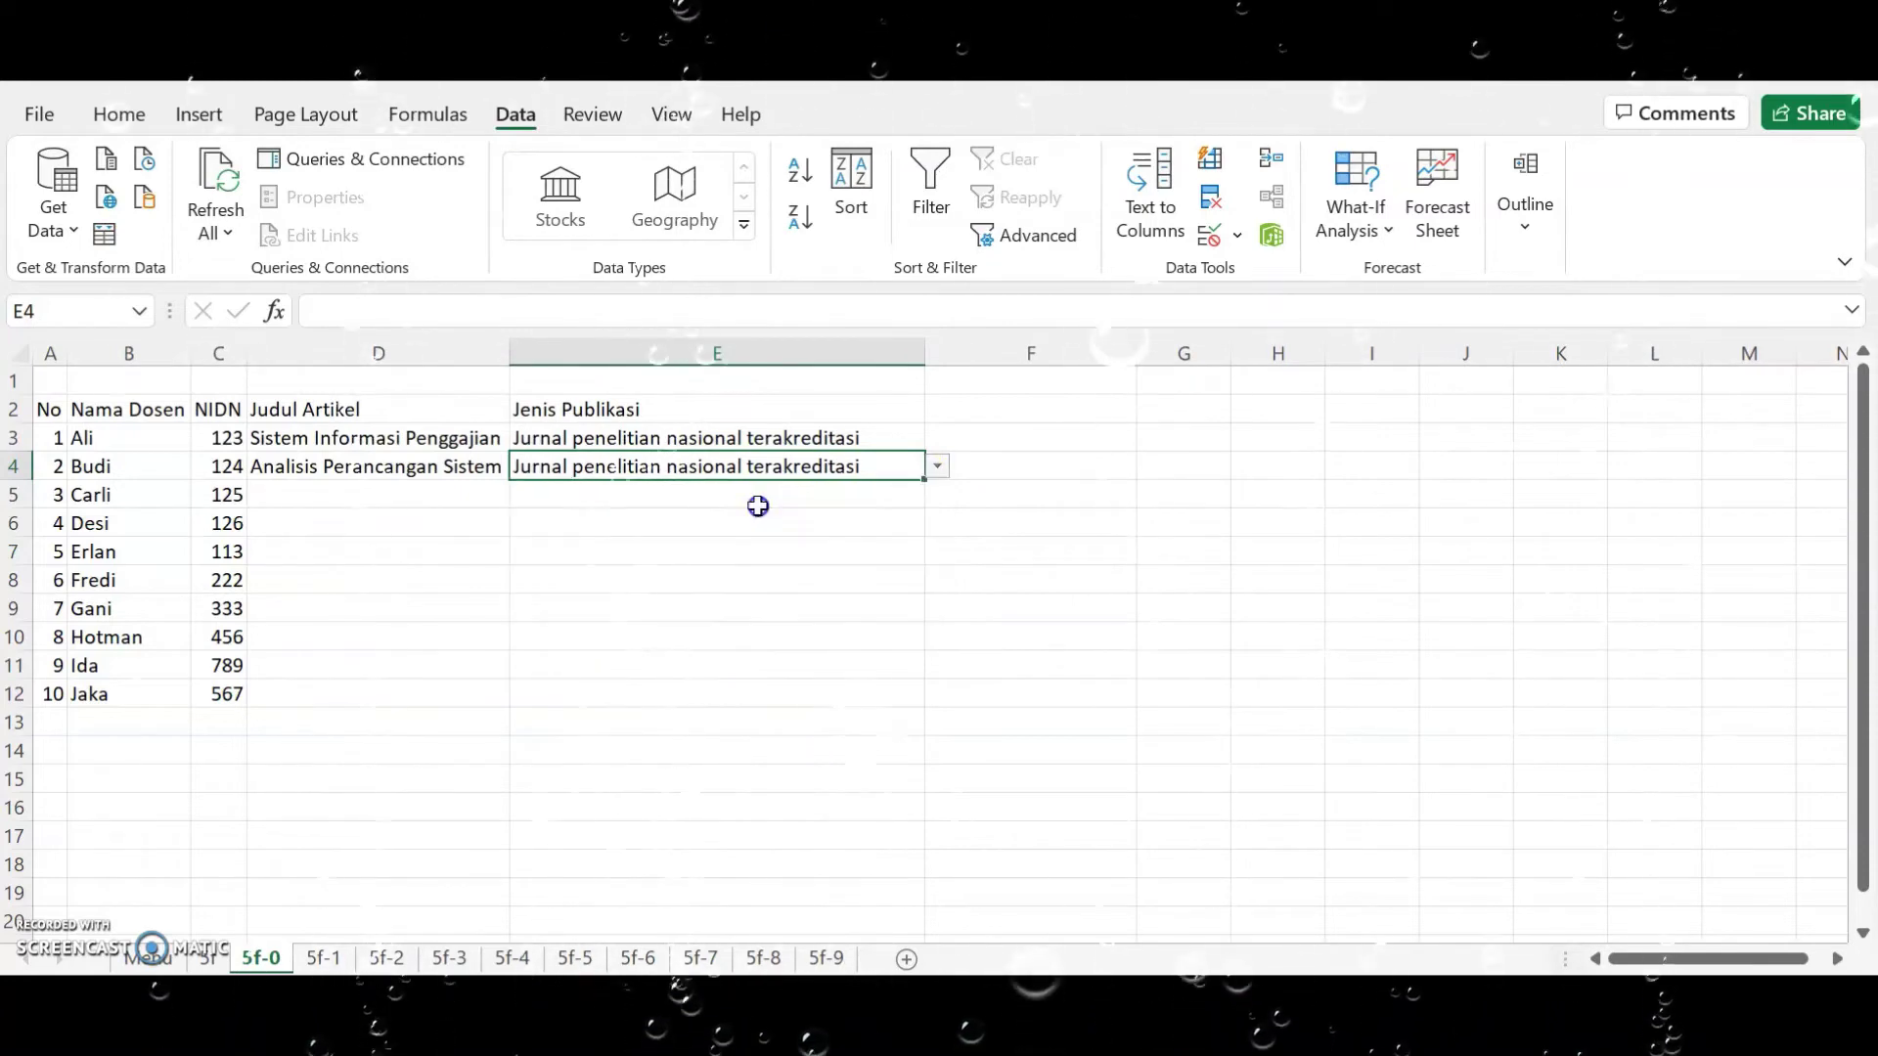
{"action": "left_click", "coordinate": [437, 487]}
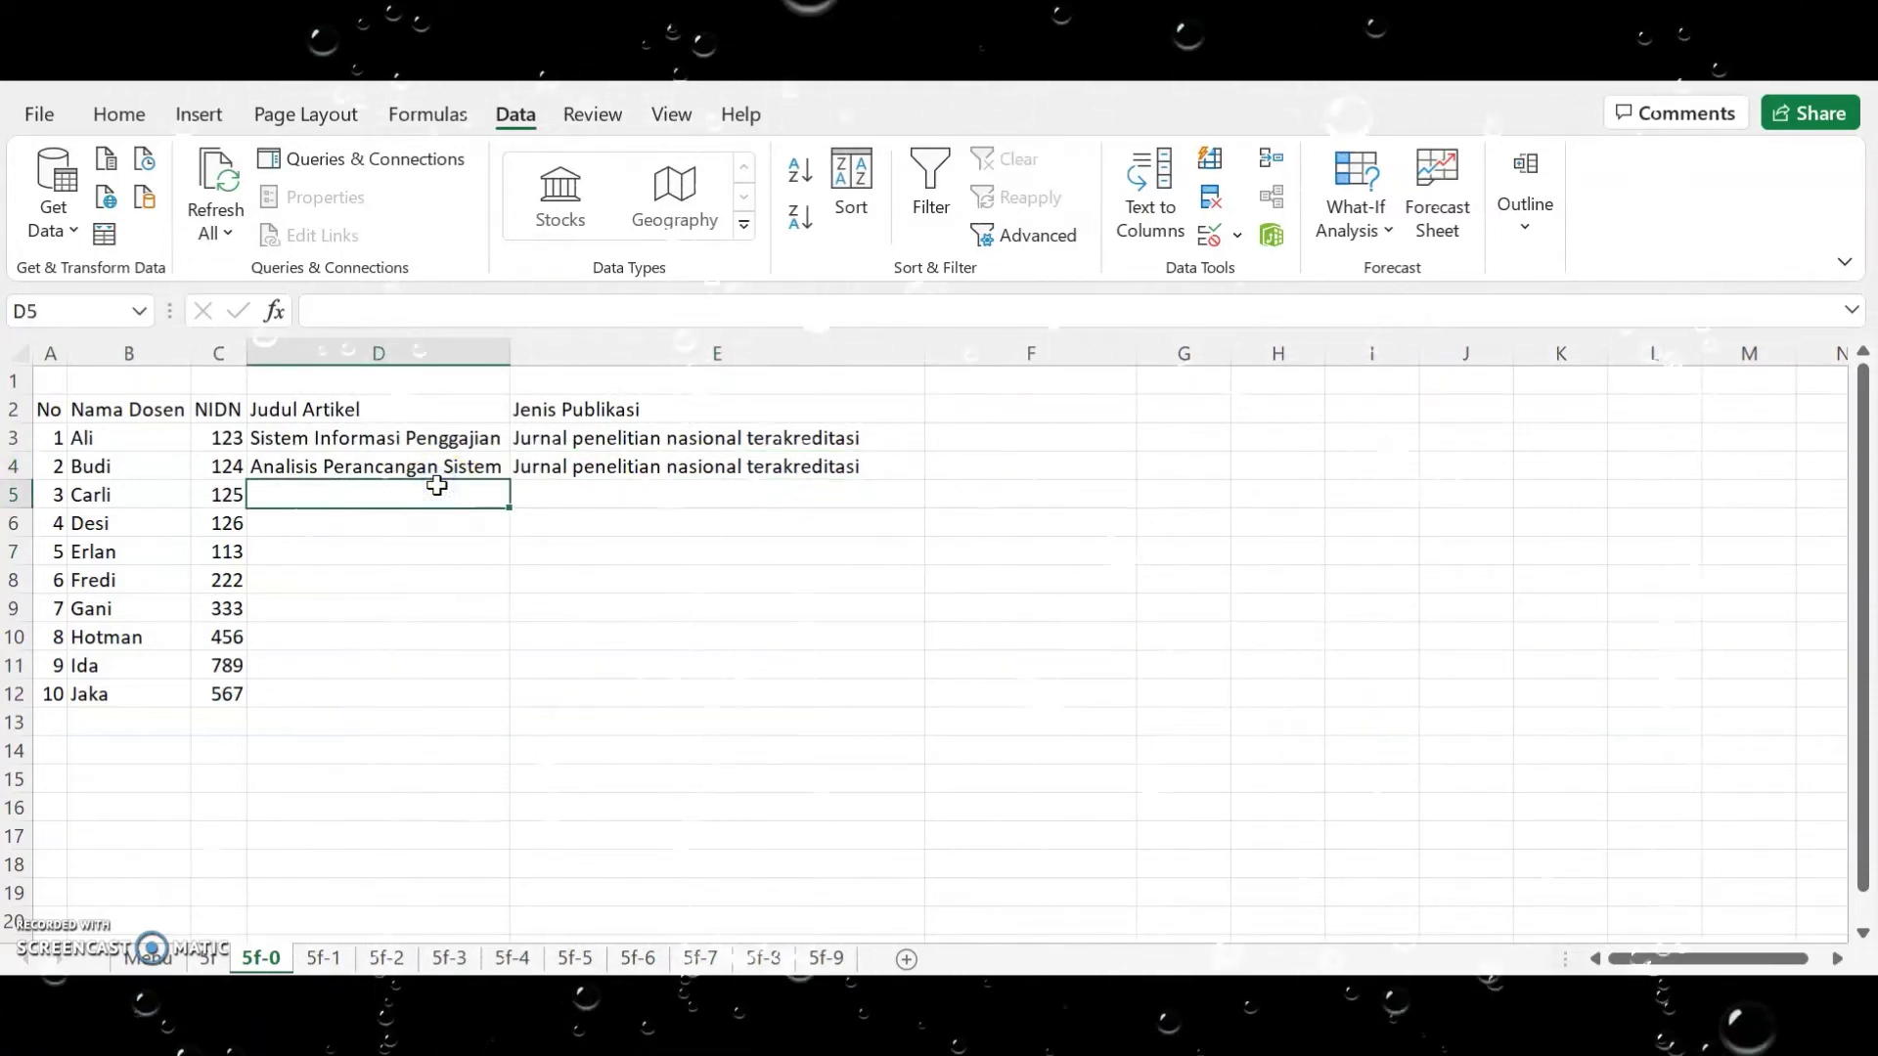
{"action": "left_click", "coordinate": [622, 491]}
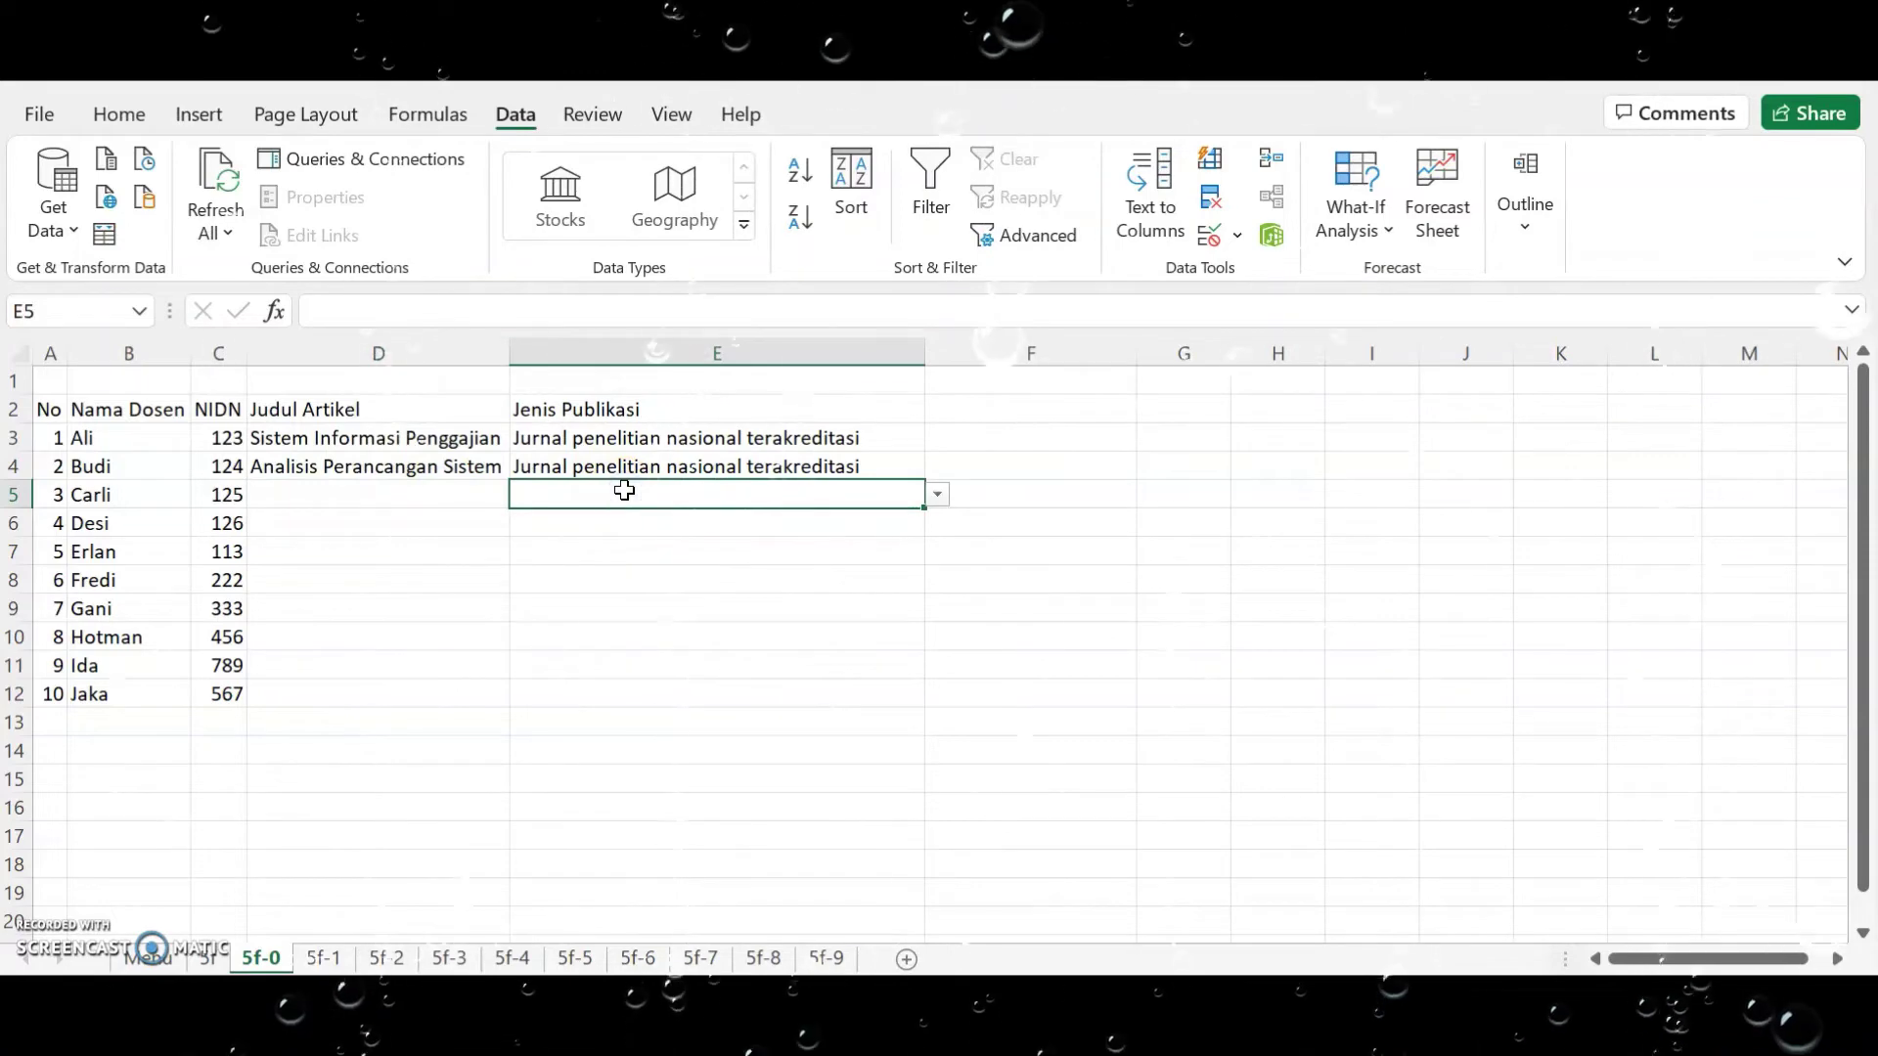
{"action": "left_click", "coordinate": [884, 469]}
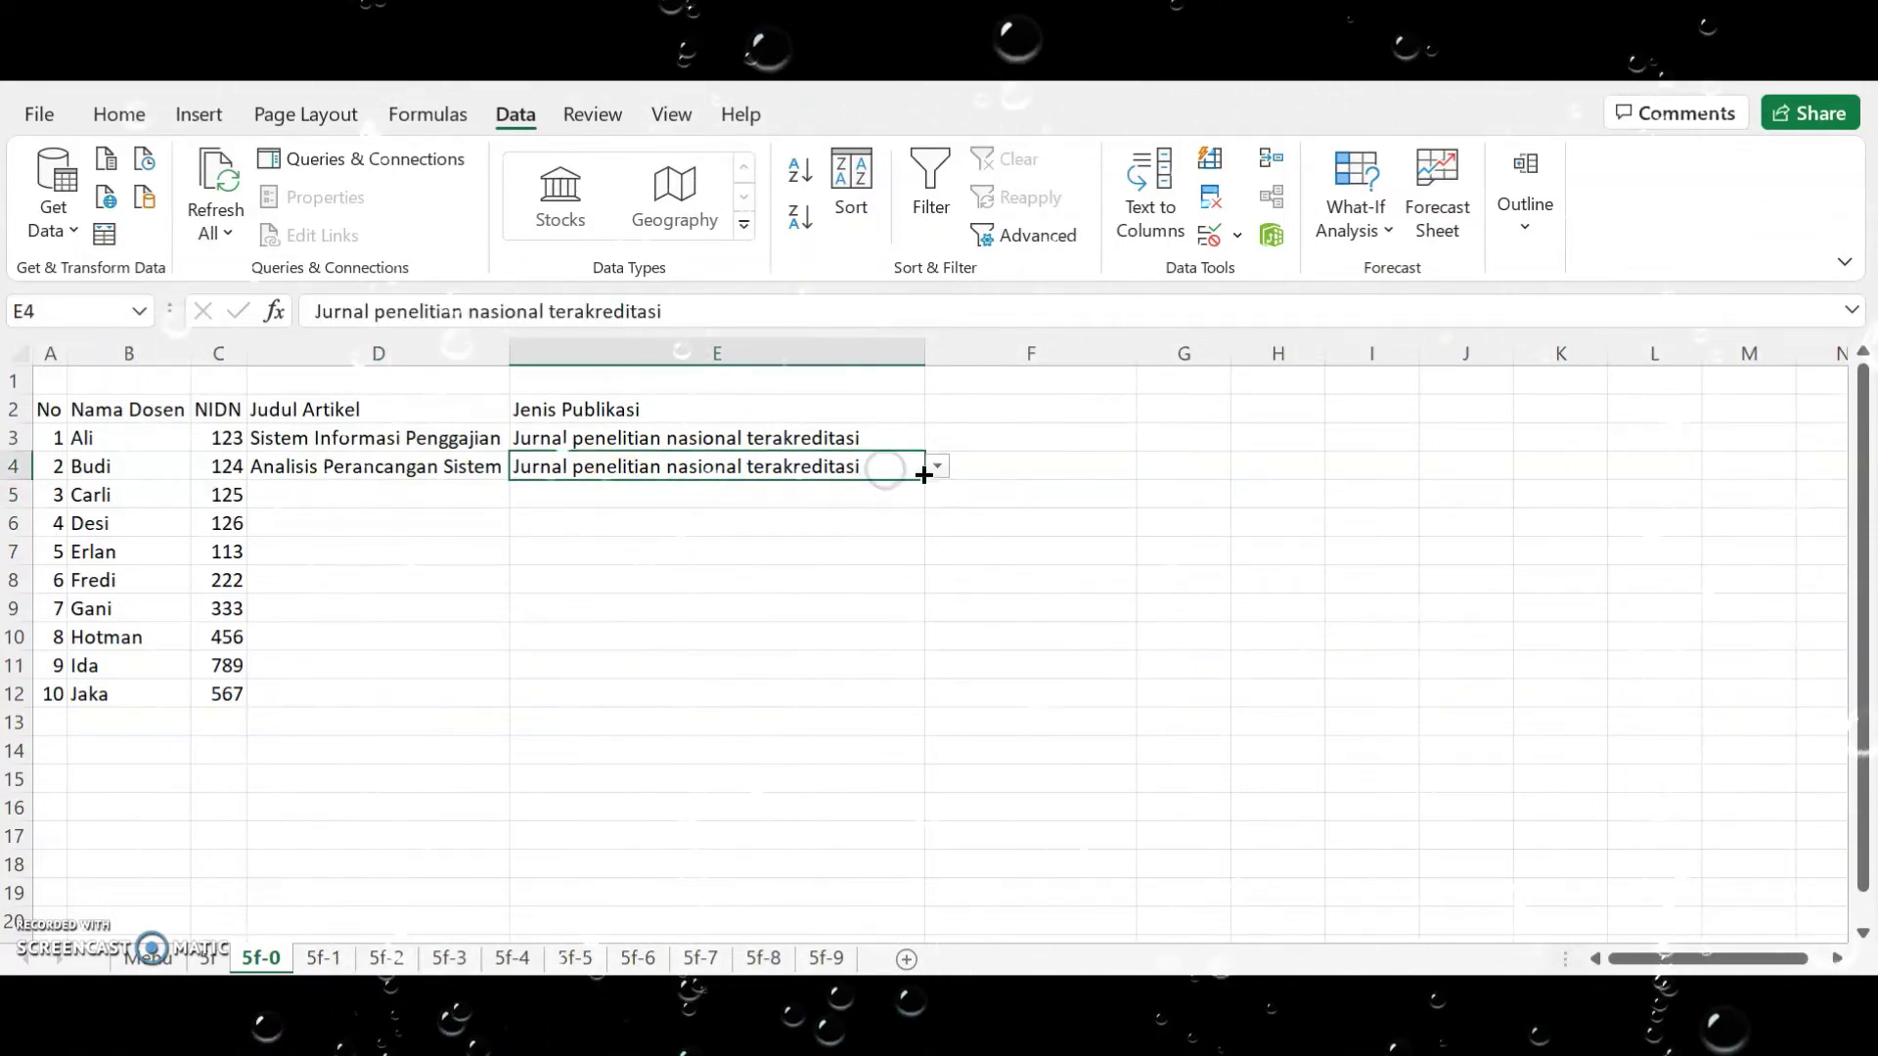
{"action": "left_click", "coordinate": [942, 469]}
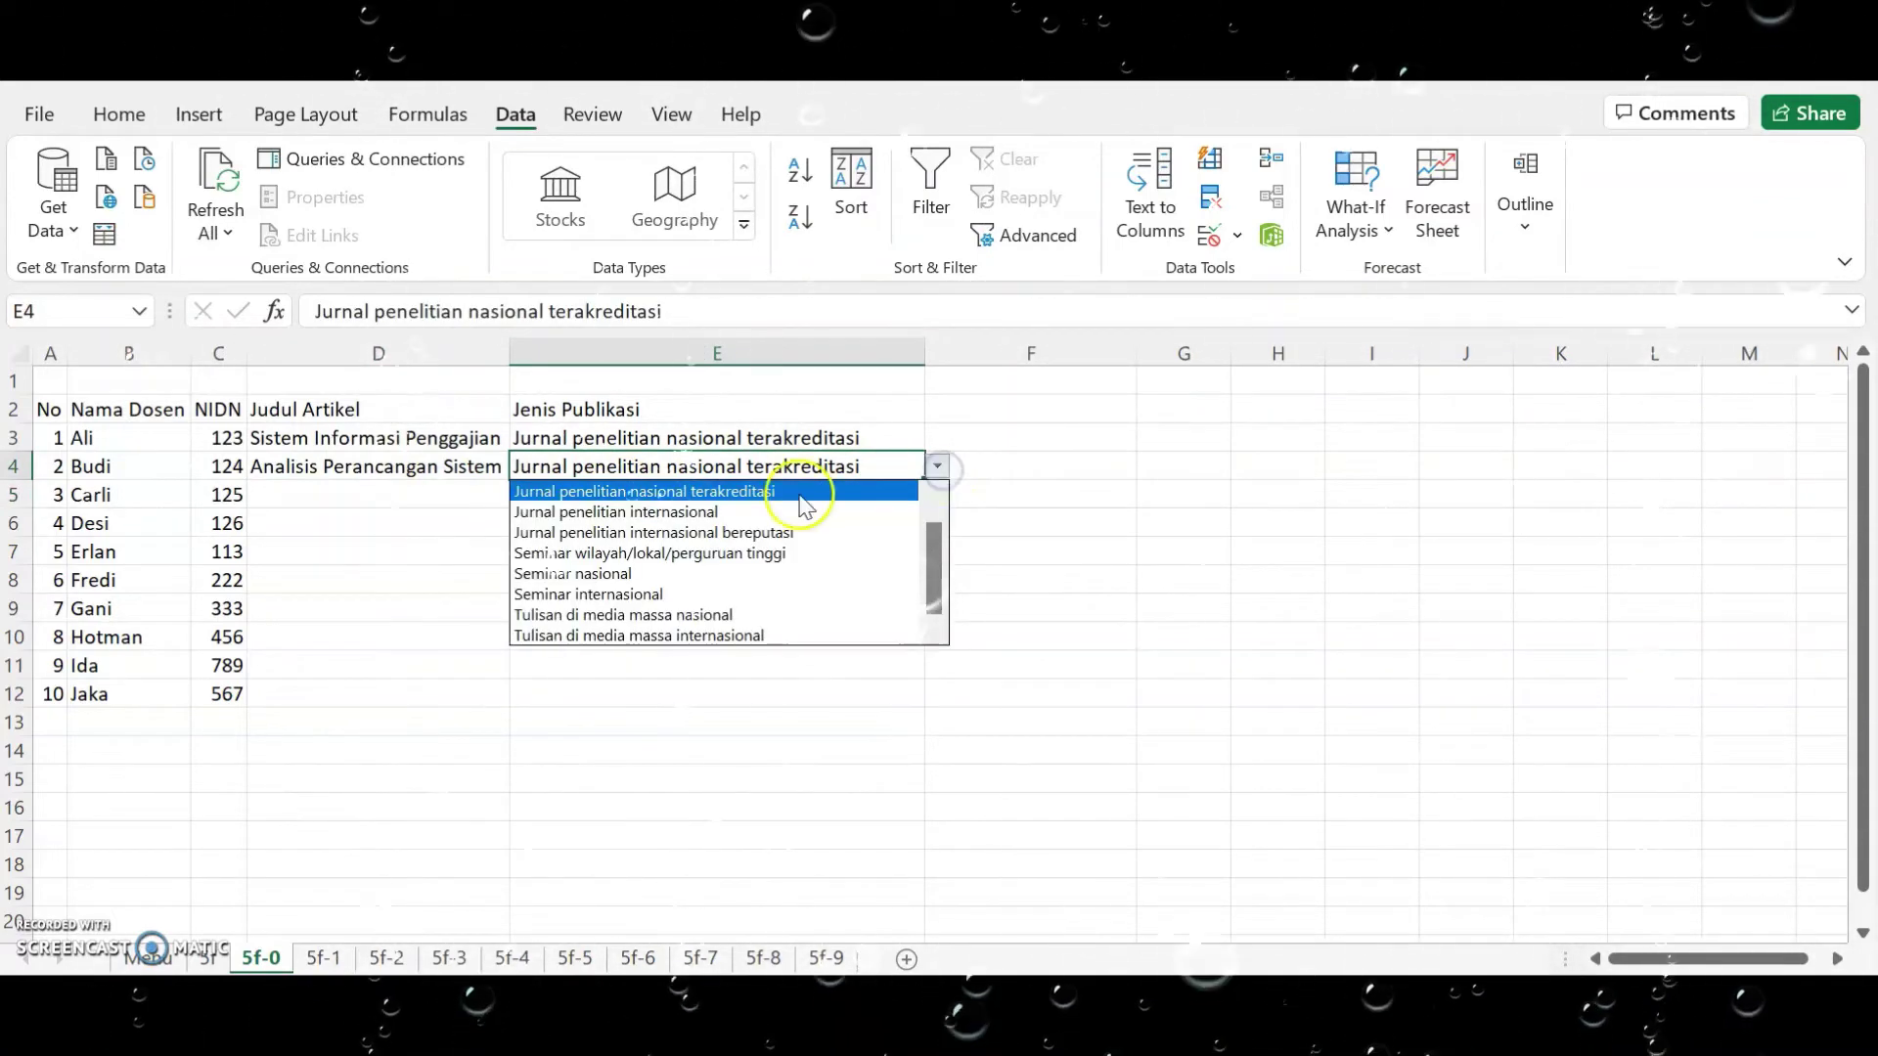
{"action": "left_click", "coordinate": [937, 489]}
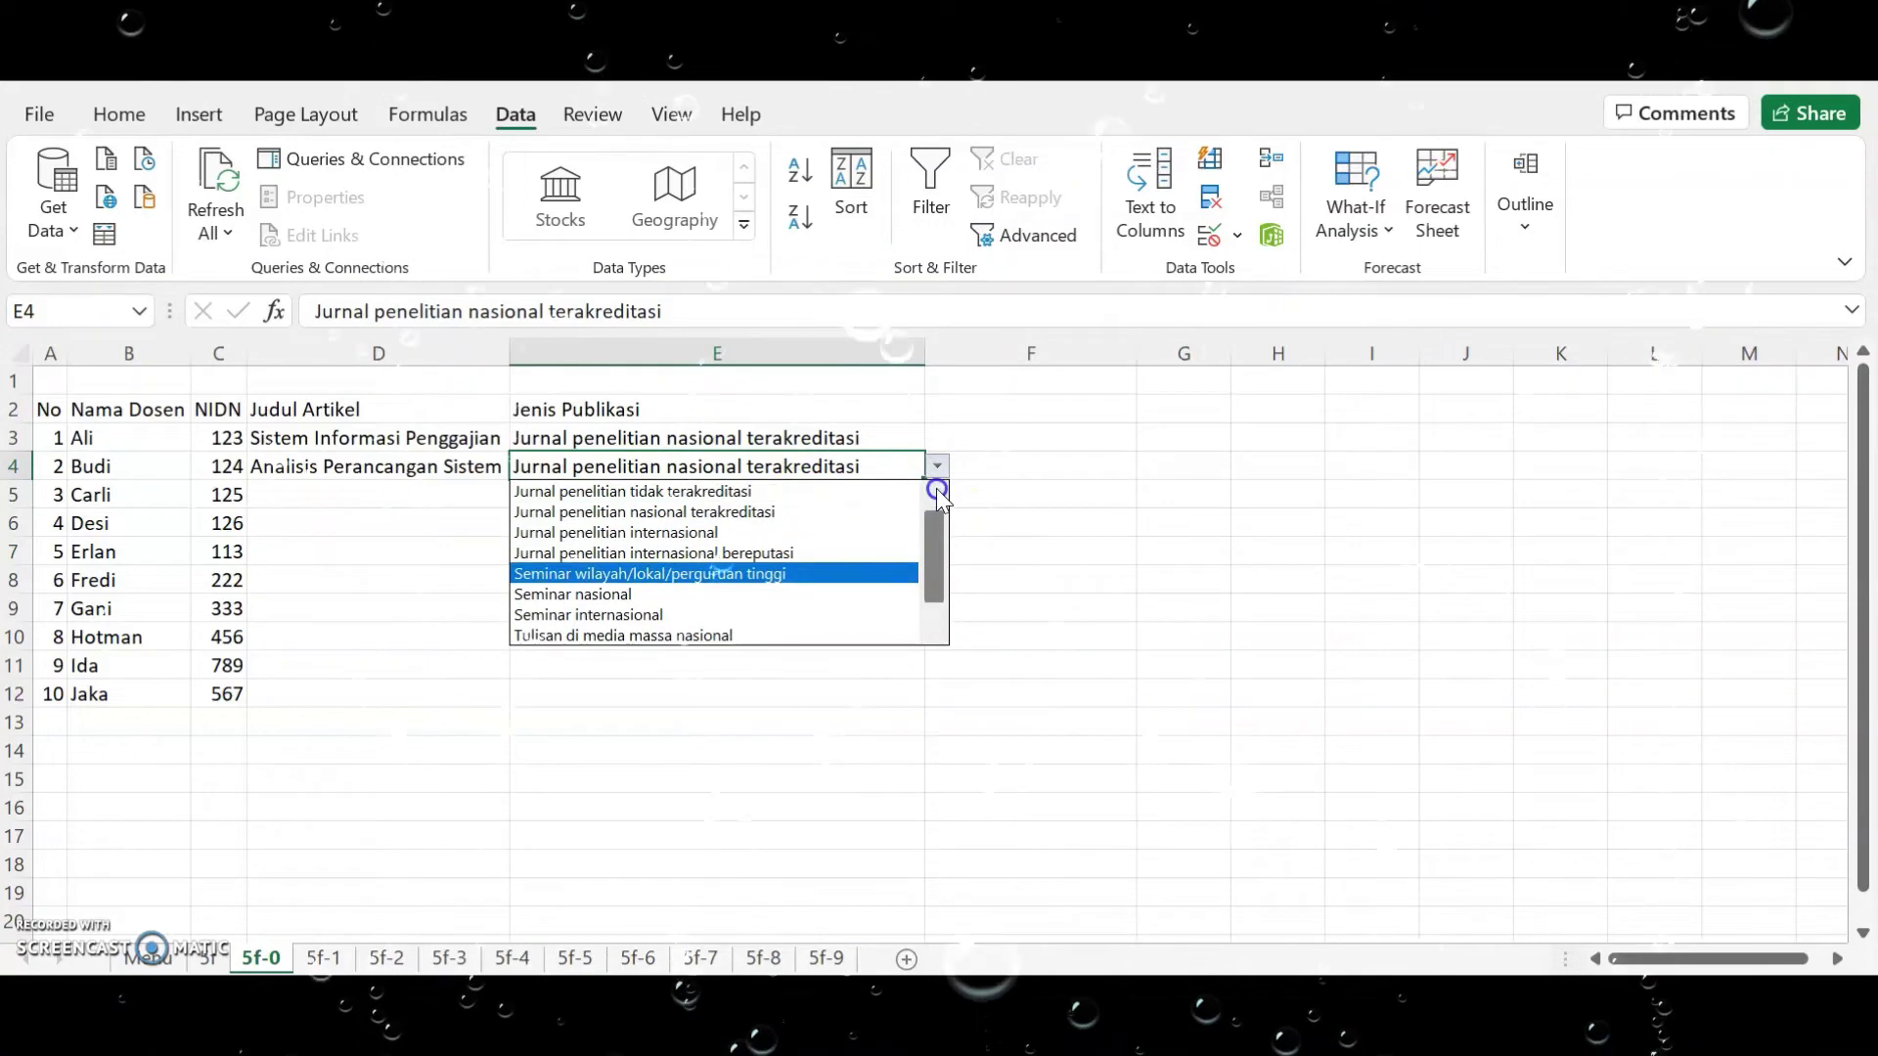
{"action": "left_click", "coordinate": [727, 492]}
{"action": "left_click", "coordinate": [727, 495]}
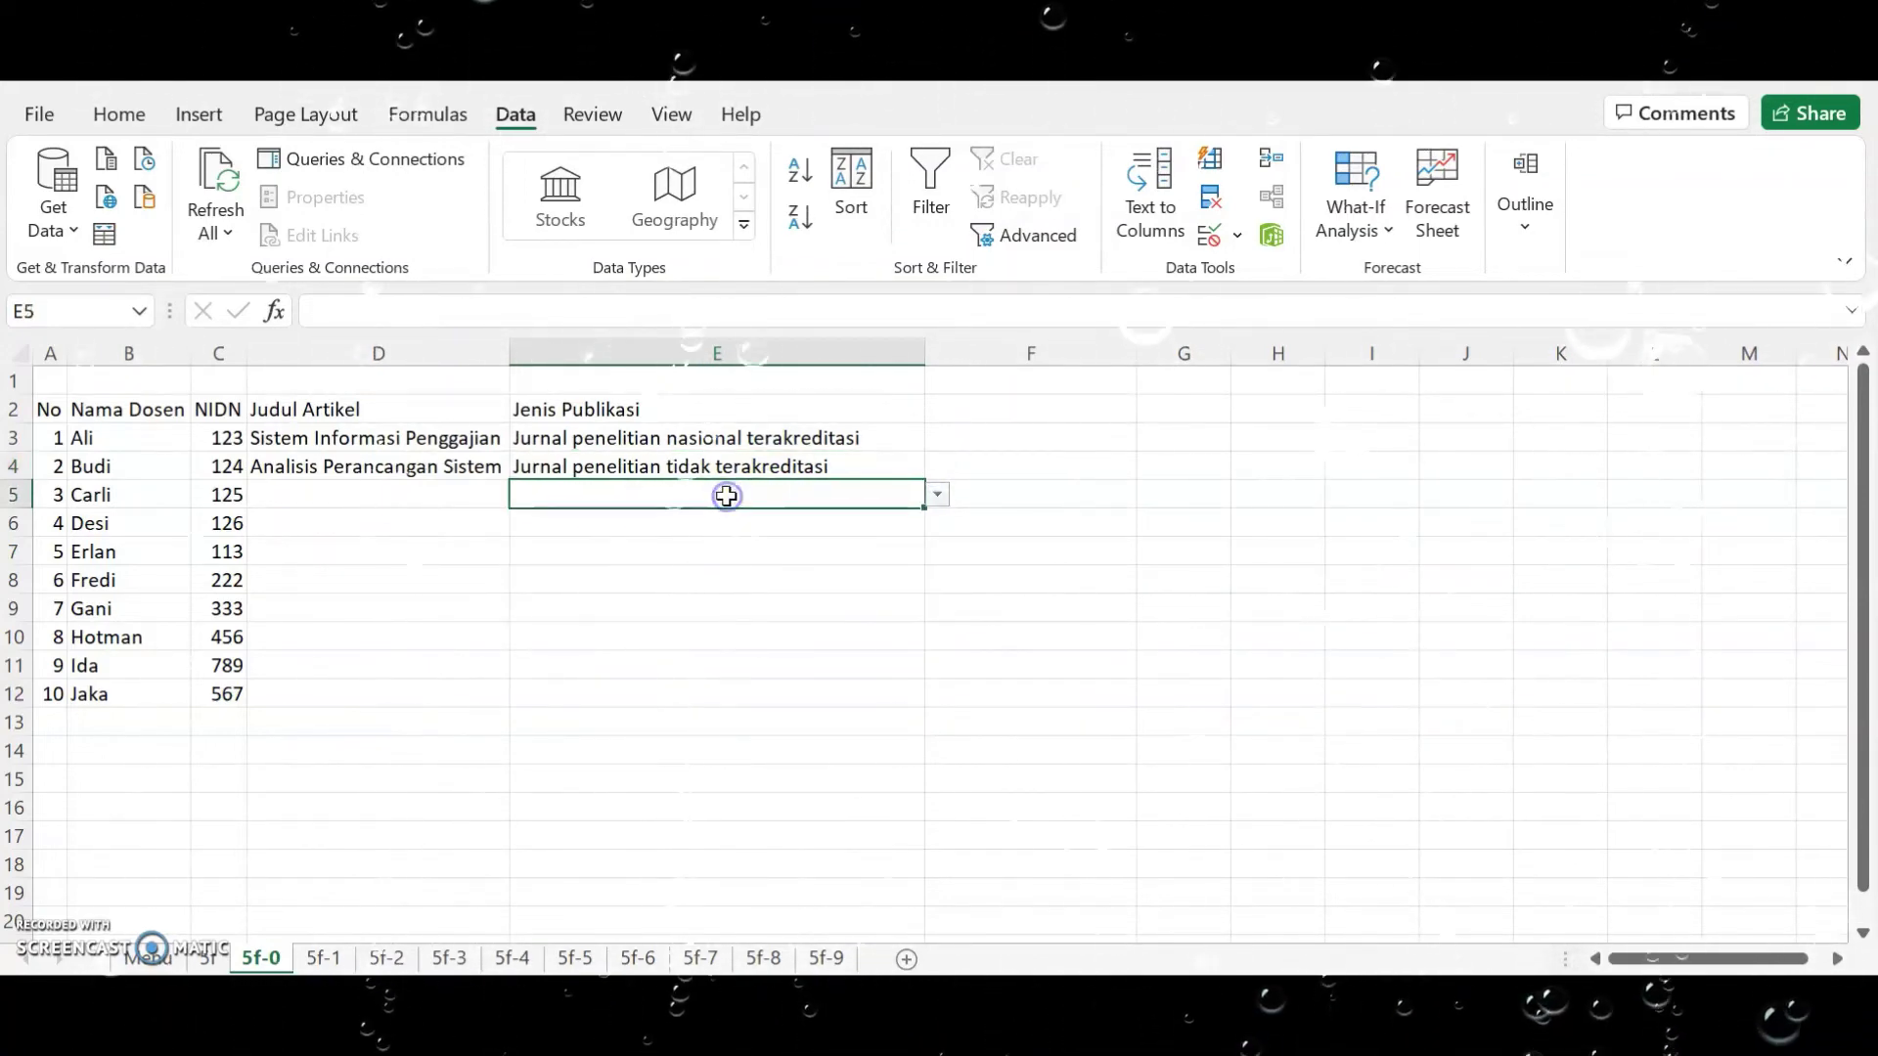